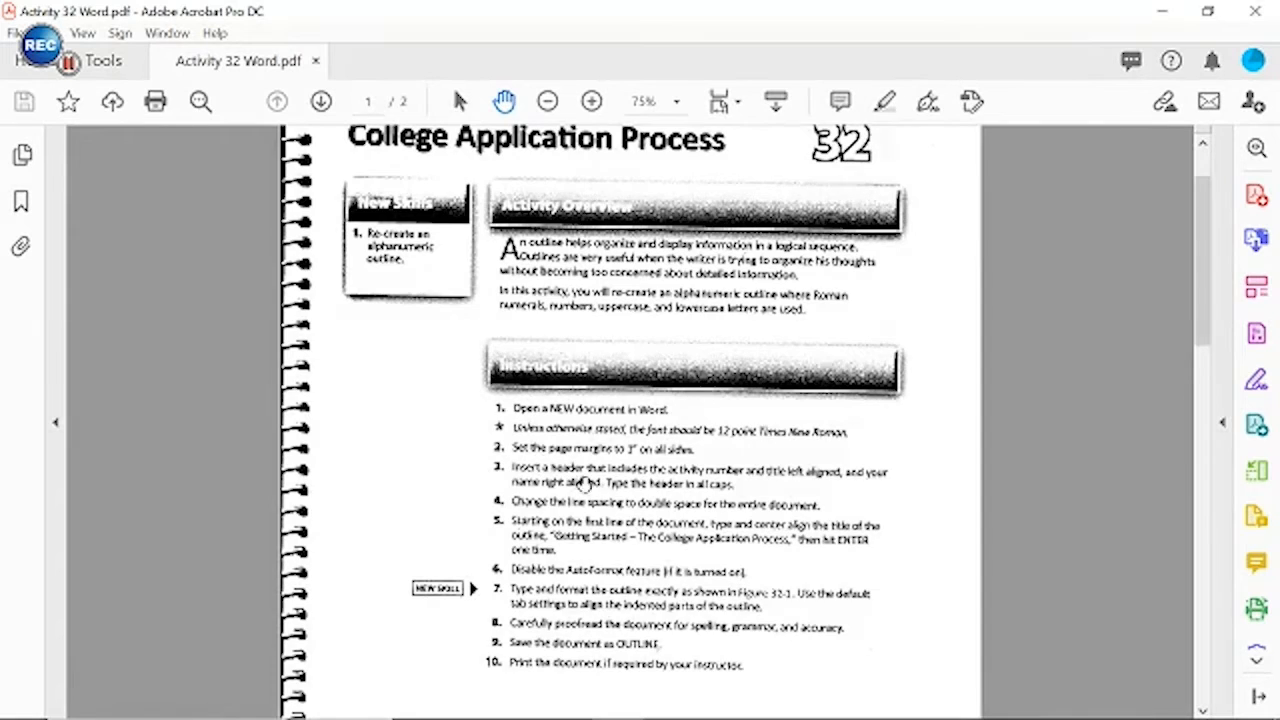
Read through the Activity 32 overview and instructions for the College Application Process outline
scroll(633, 420, "down", 2)
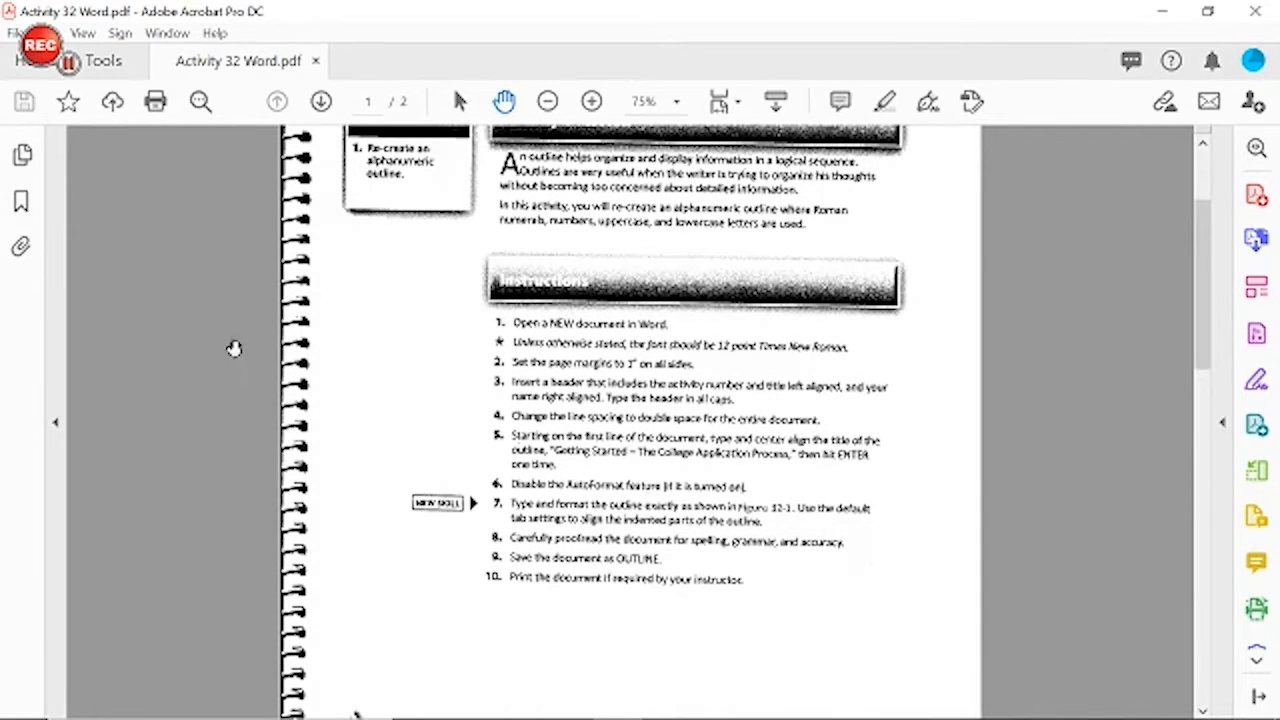
scroll(565, 295, "up", 3)
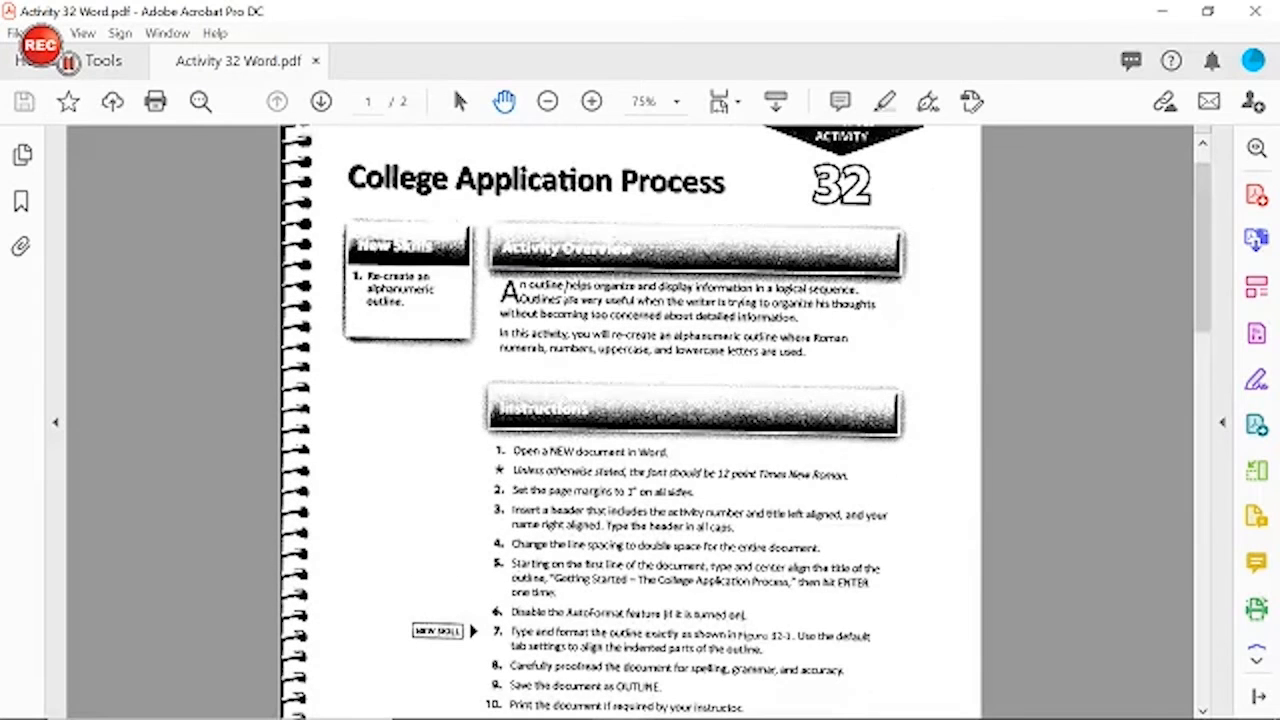
scroll(566, 288, "down", 2)
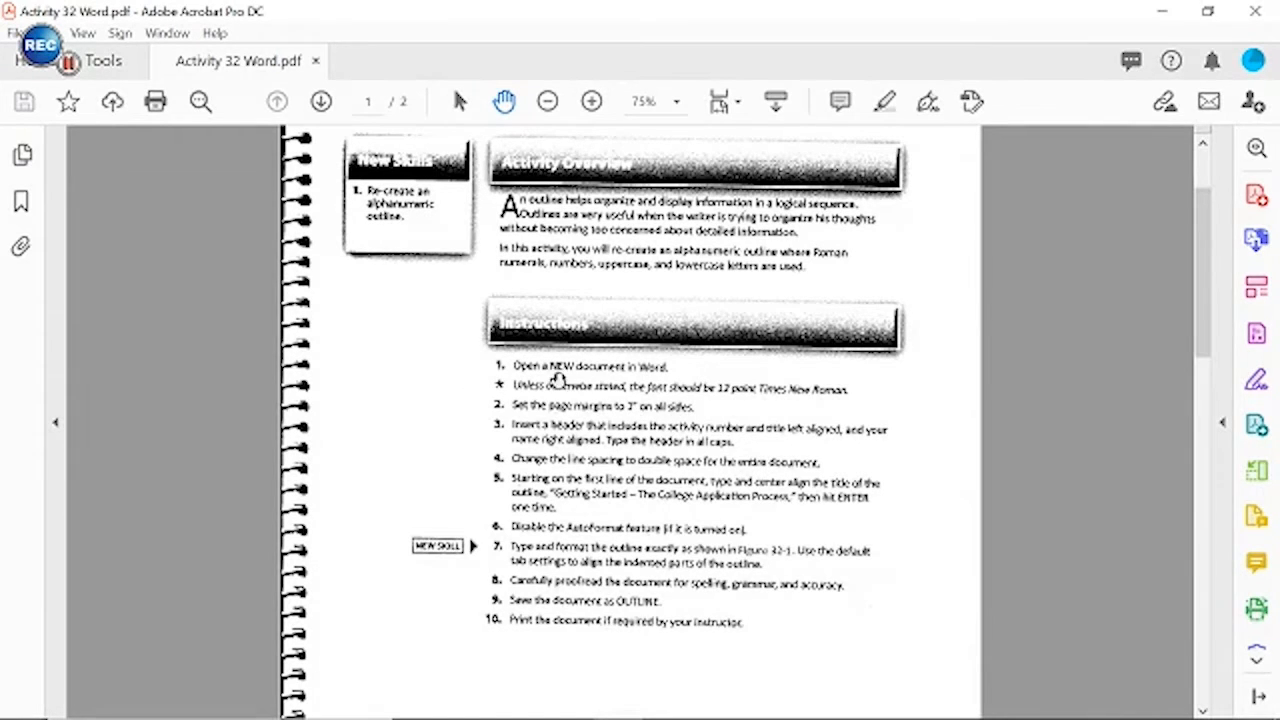
scroll(549, 381, "down", 1)
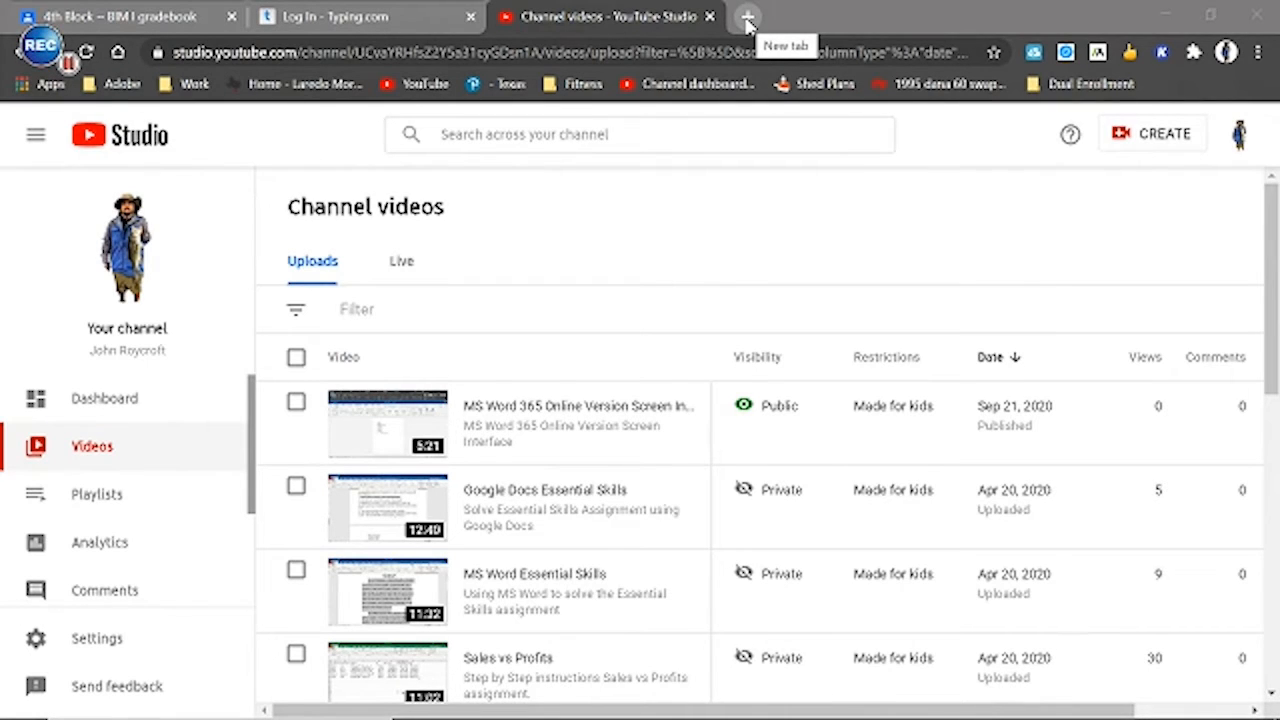
Switch to Chrome and create a blank Google Docs document in a new tab
left_click(747, 18)
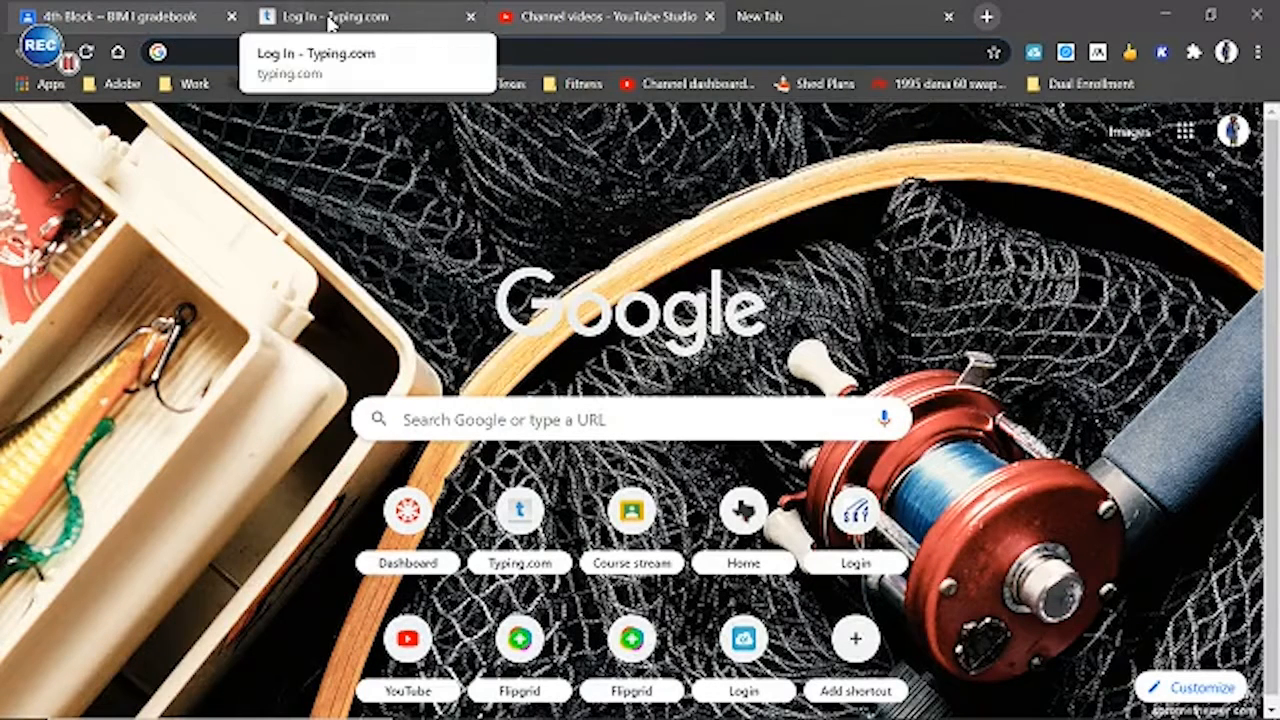
left_click(1186, 133)
left_click(1010, 344)
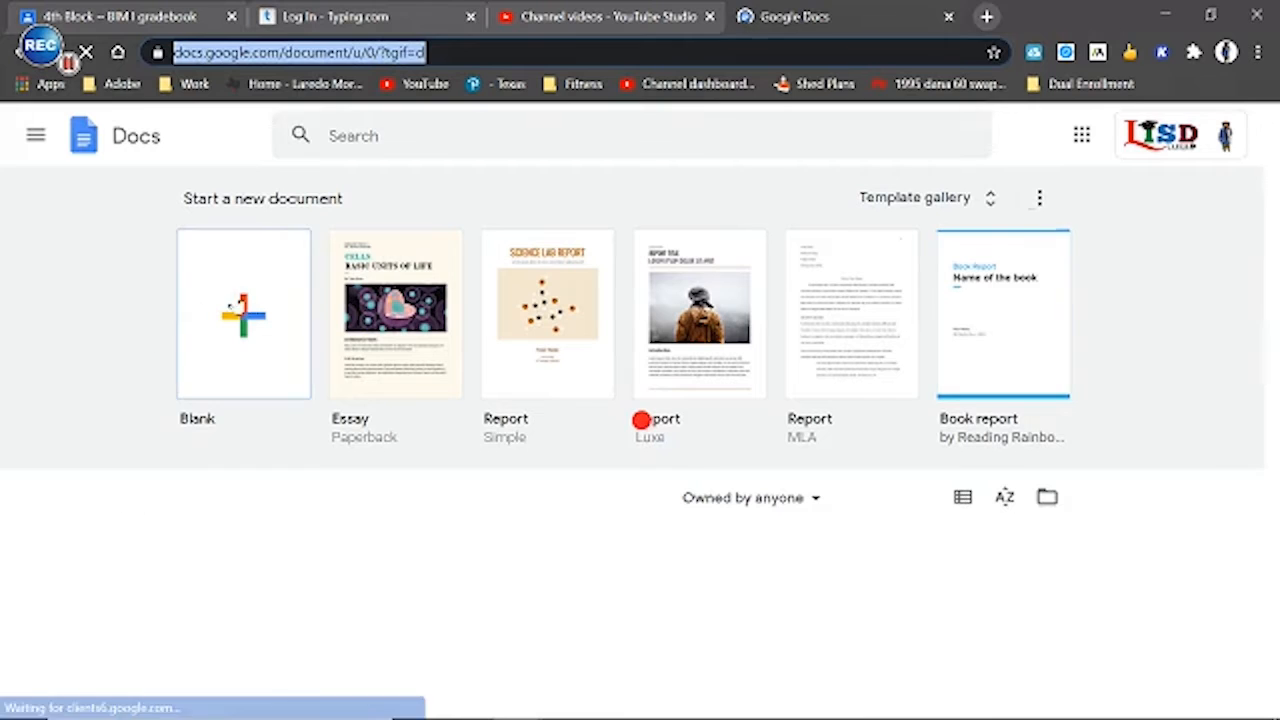
left_click(231, 306)
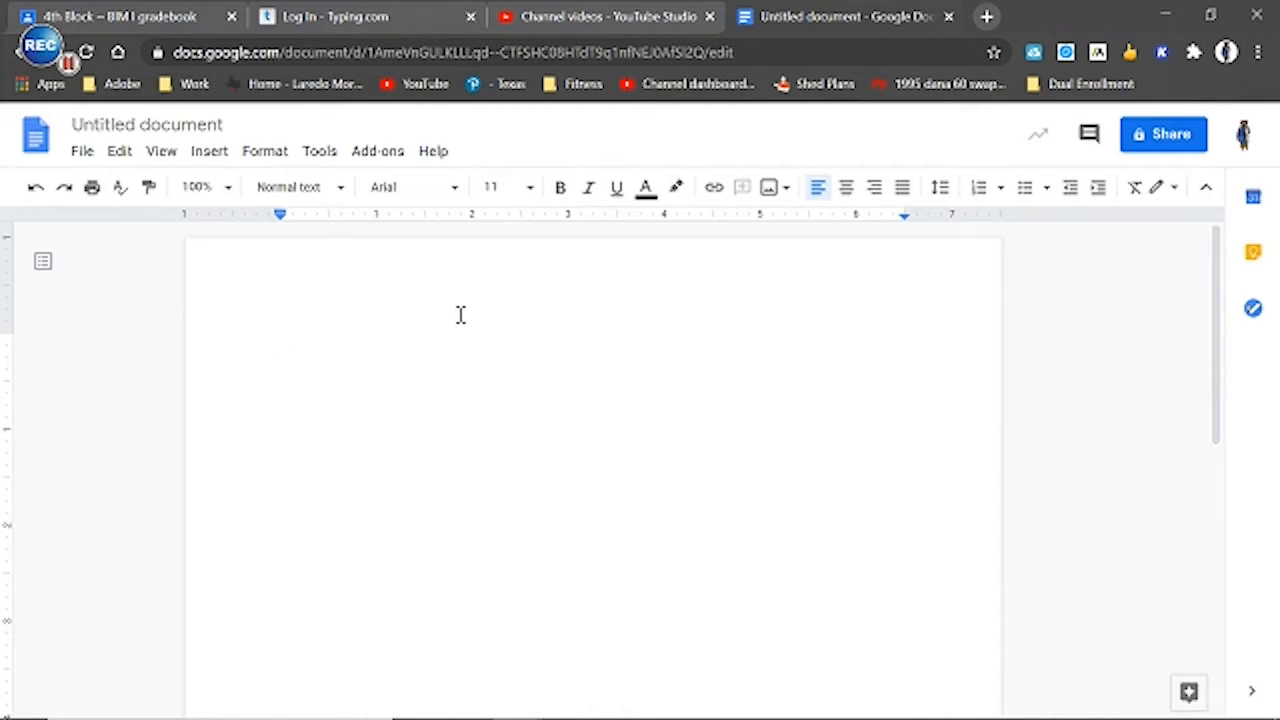
Set the blank document's font size to 12 and its font to Times New Roman
left_click(528, 188)
left_click(498, 351)
left_click(450, 196)
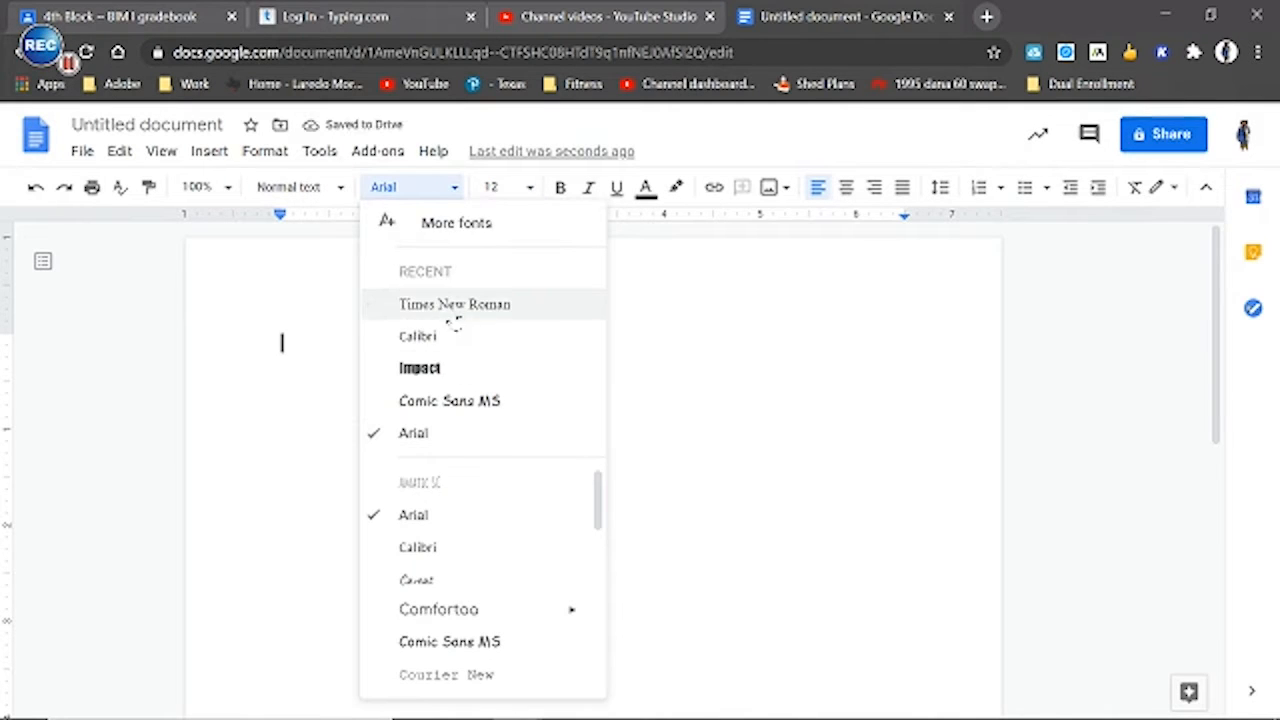
left_click(443, 305)
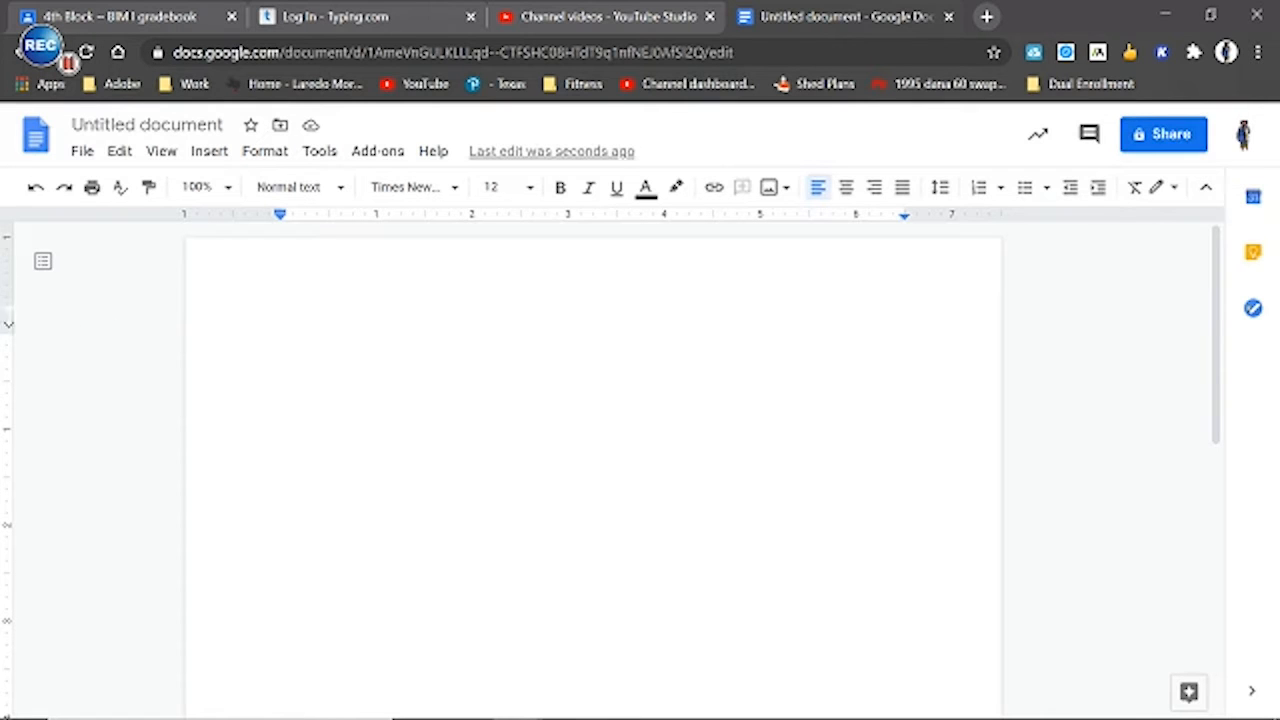
Check the page margin instruction in the Activity 32 PDF in Acrobat and return to the Google Docs document
double_click(316, 275)
left_click(289, 434)
mouse_move(548, 712)
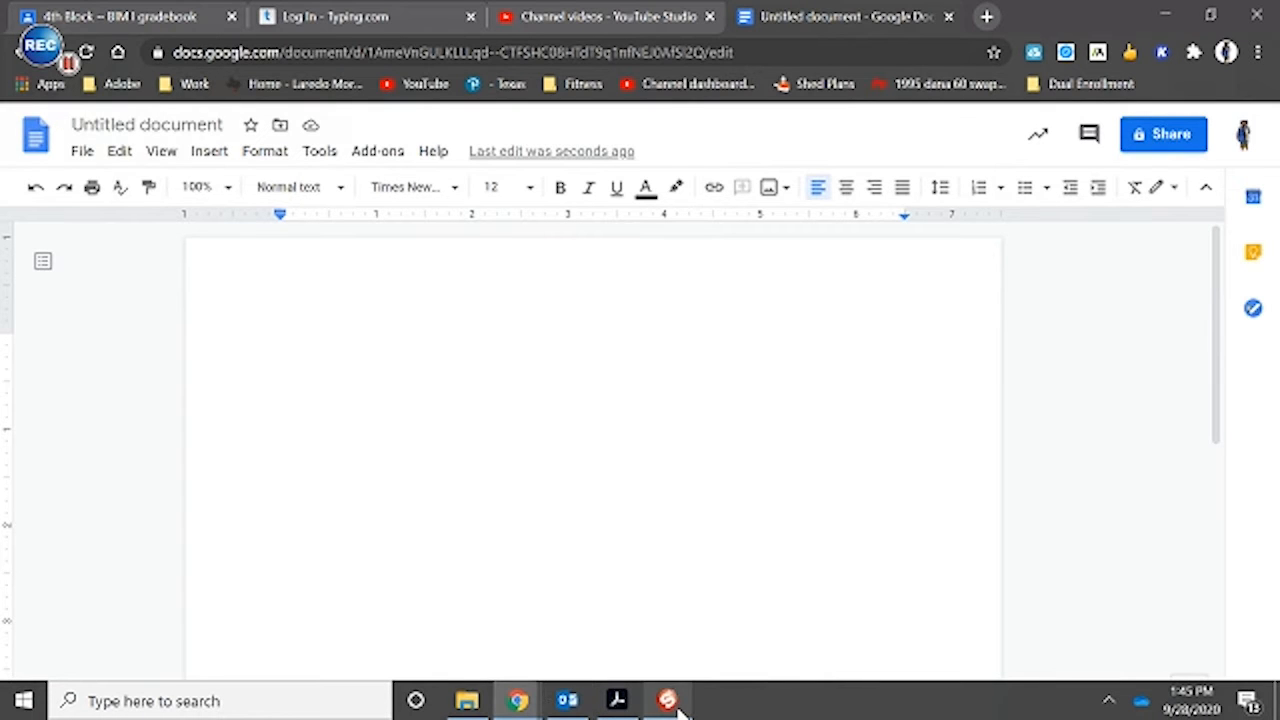
left_click(619, 704)
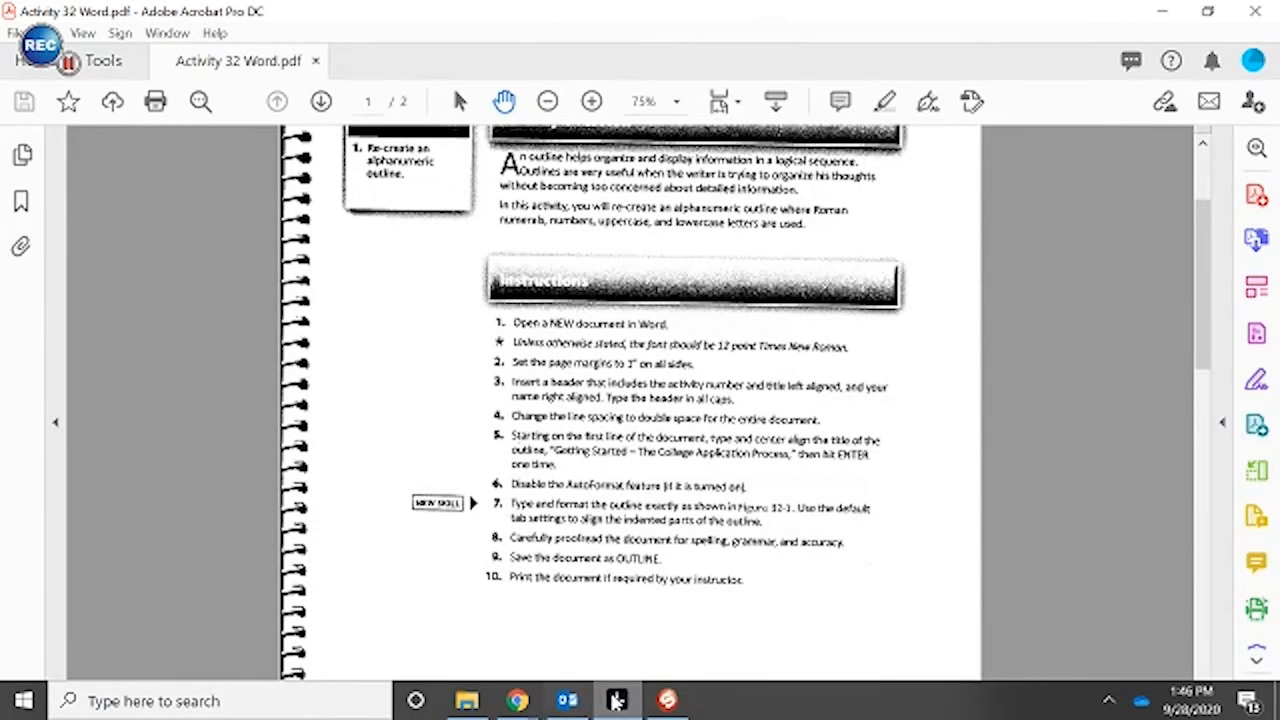
left_click(617, 700)
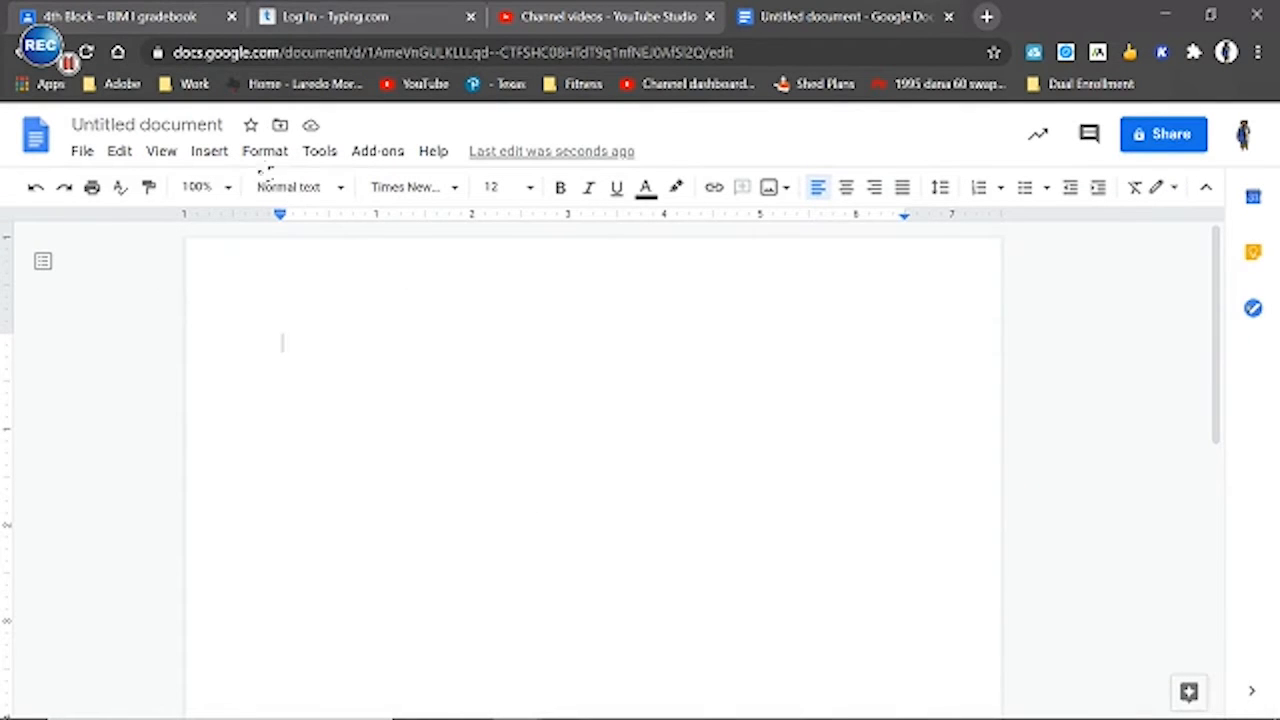
left_click(264, 153)
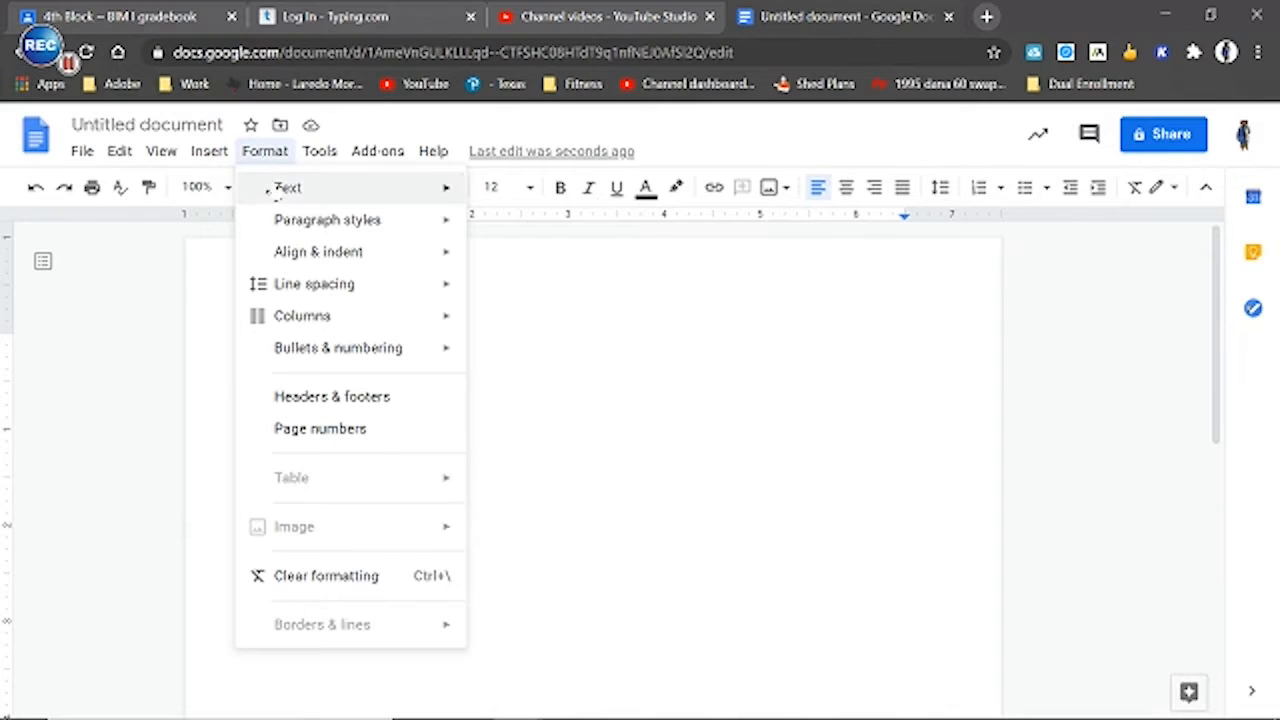
mouse_move(280, 228)
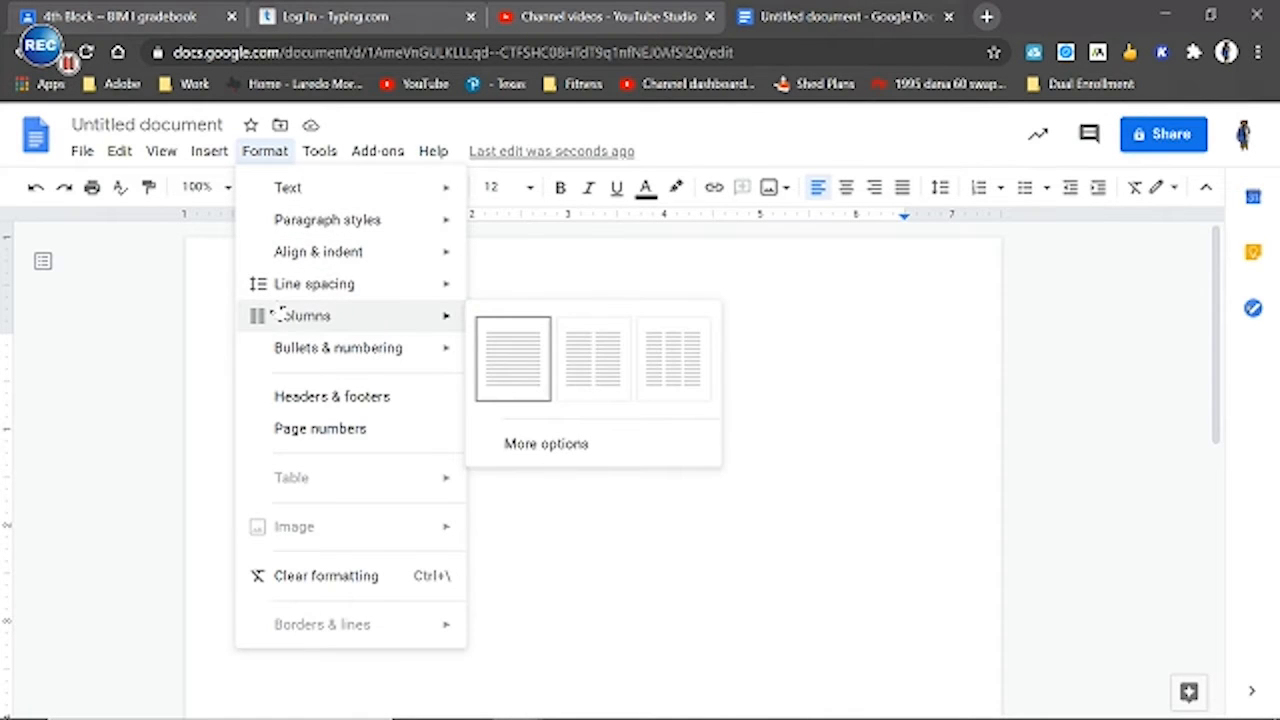
mouse_move(311, 288)
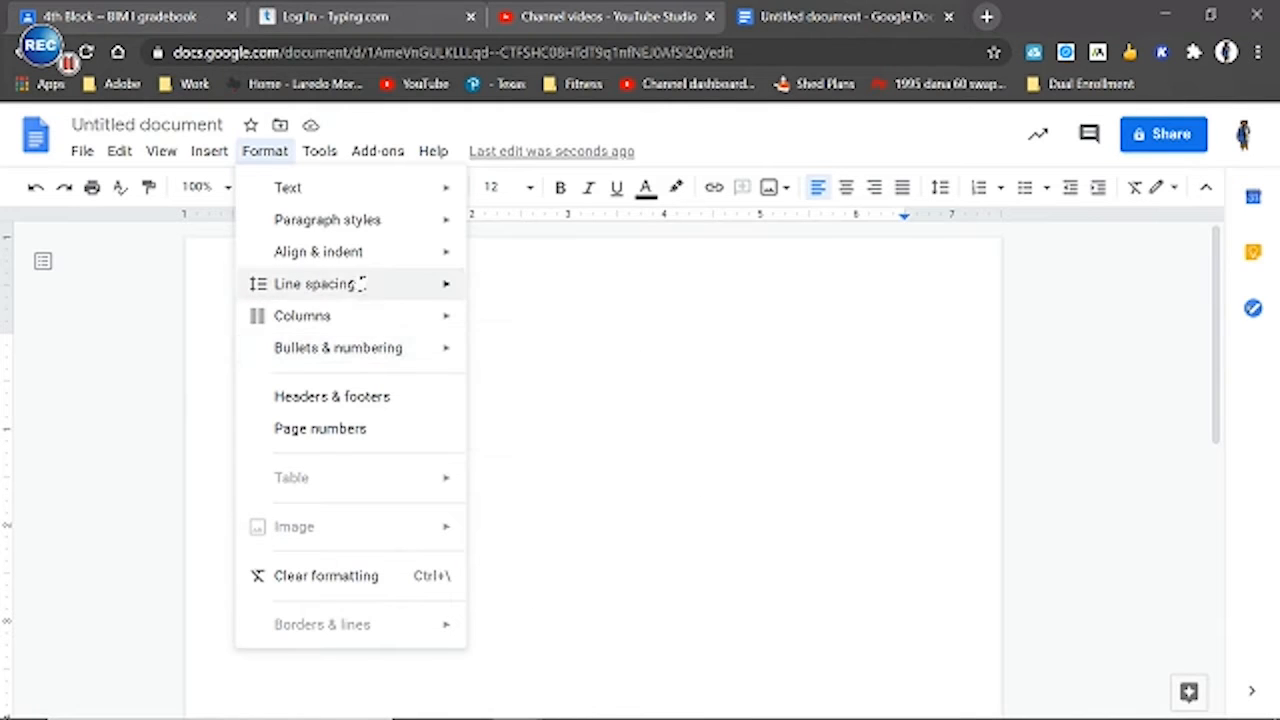
mouse_move(358, 256)
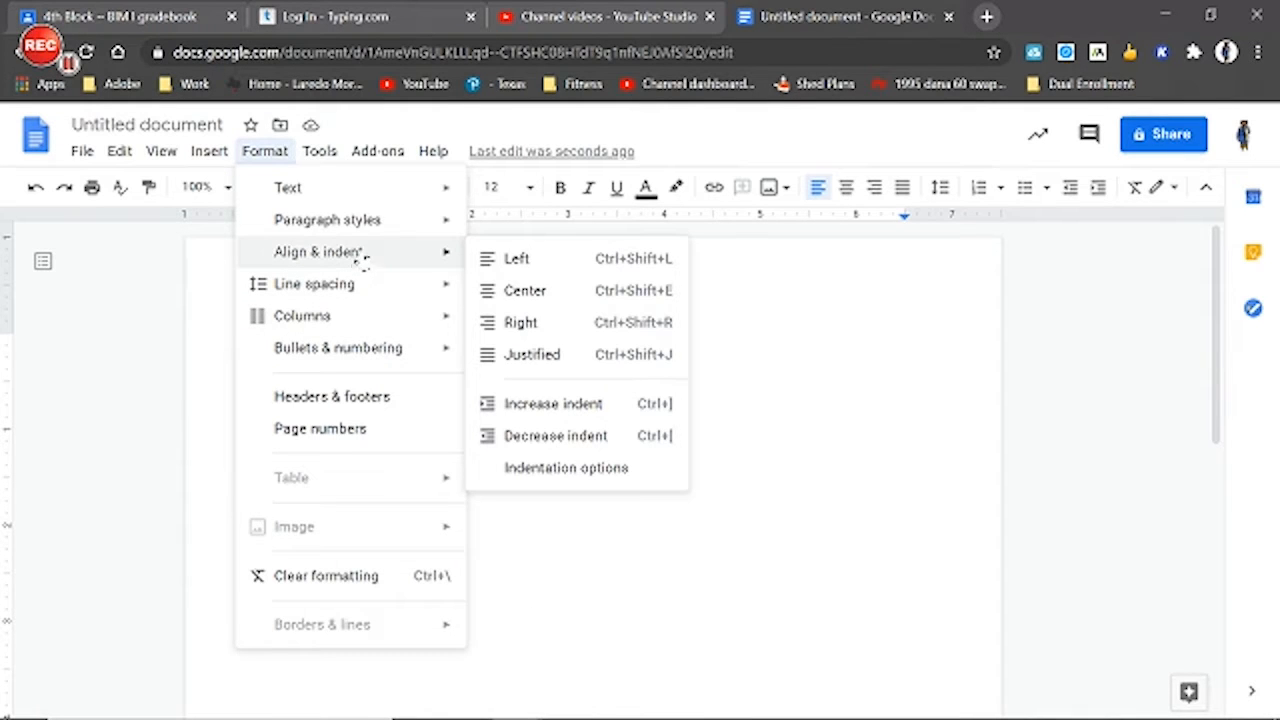
mouse_move(363, 220)
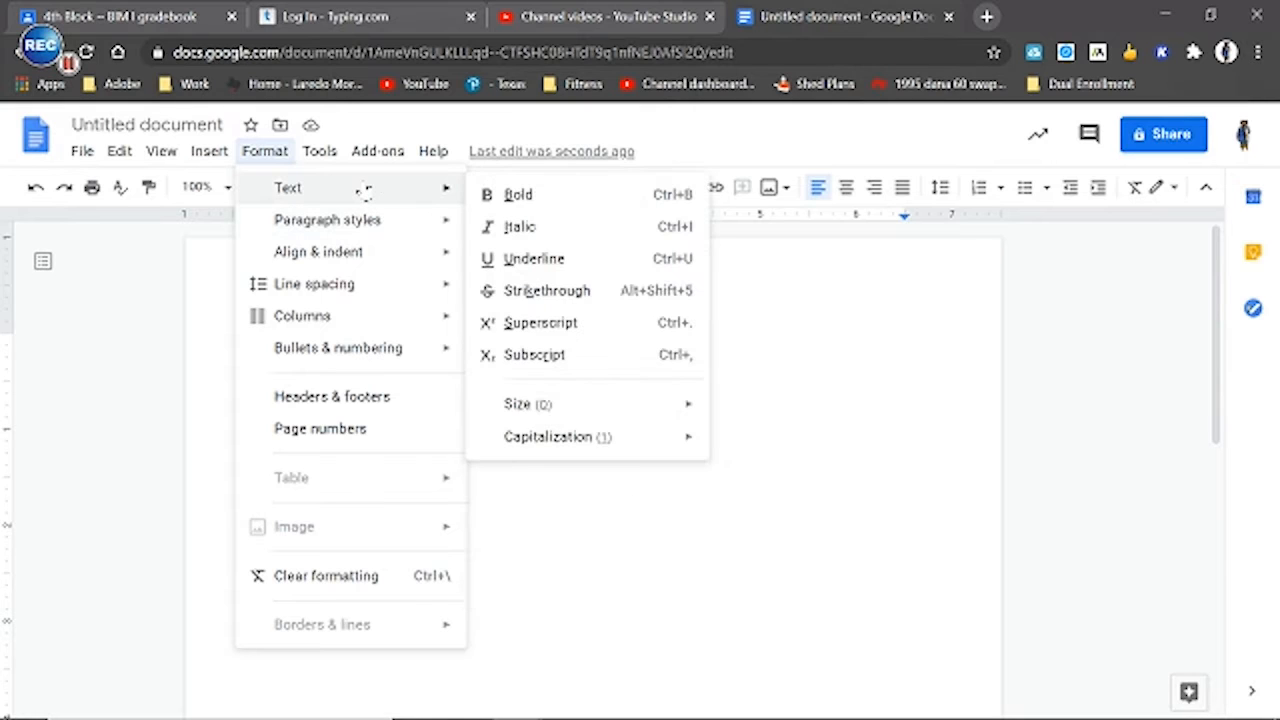
mouse_move(320, 155)
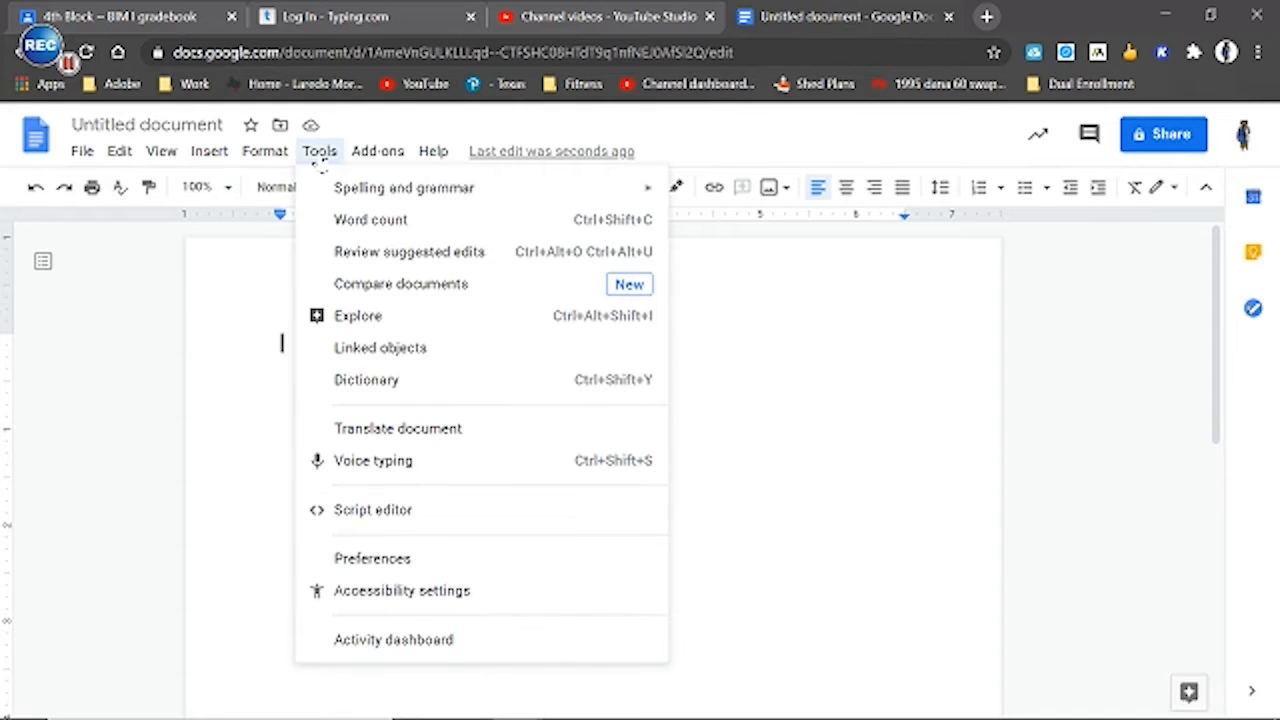
mouse_move(262, 153)
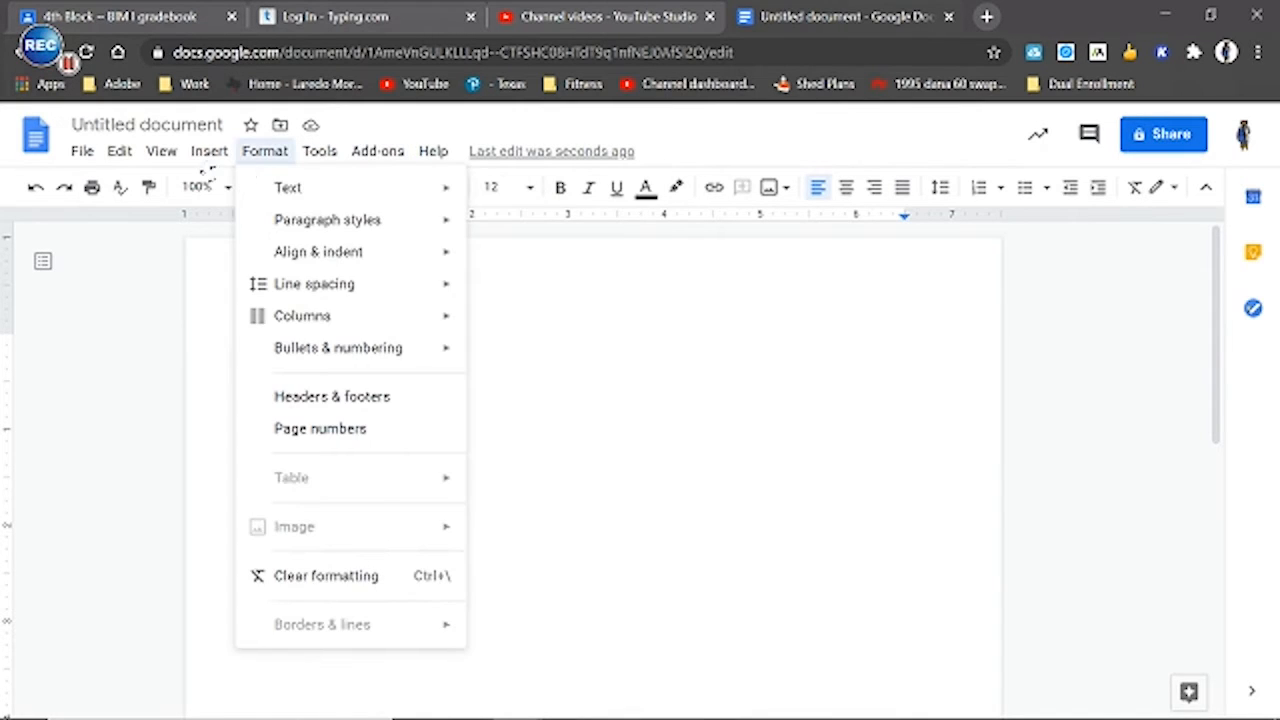
mouse_move(208, 155)
mouse_move(116, 162)
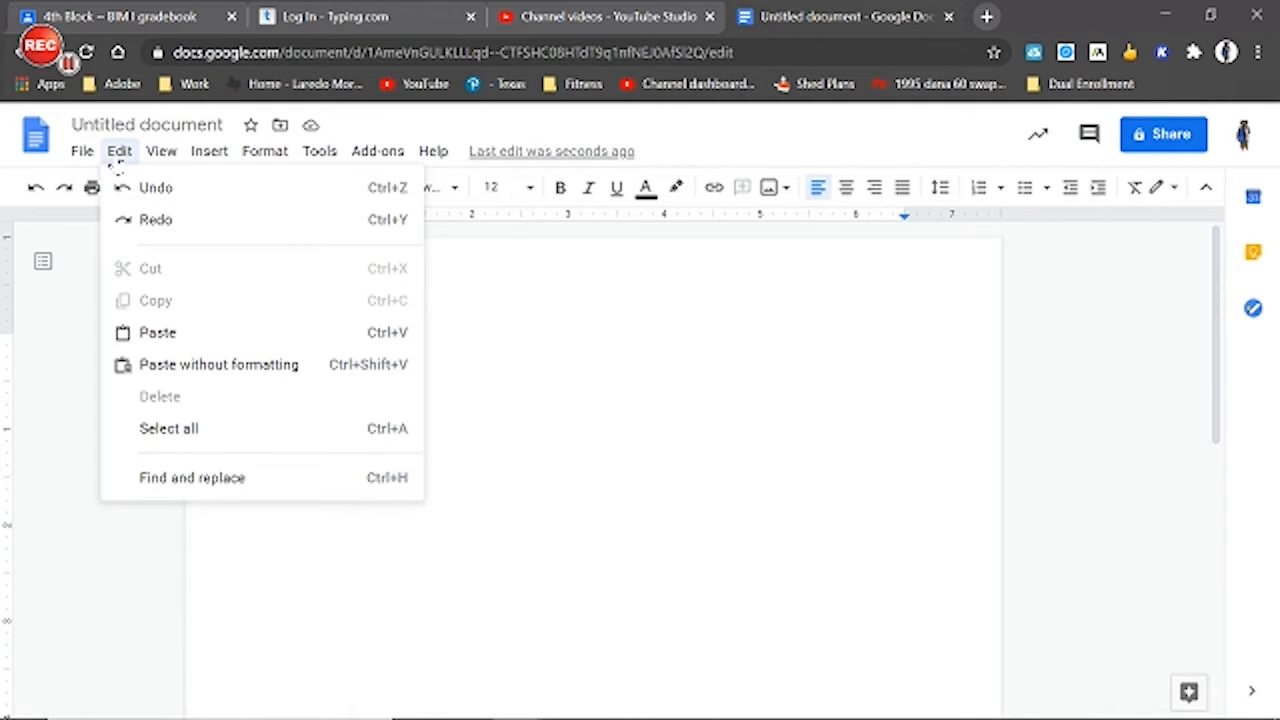
mouse_move(70, 166)
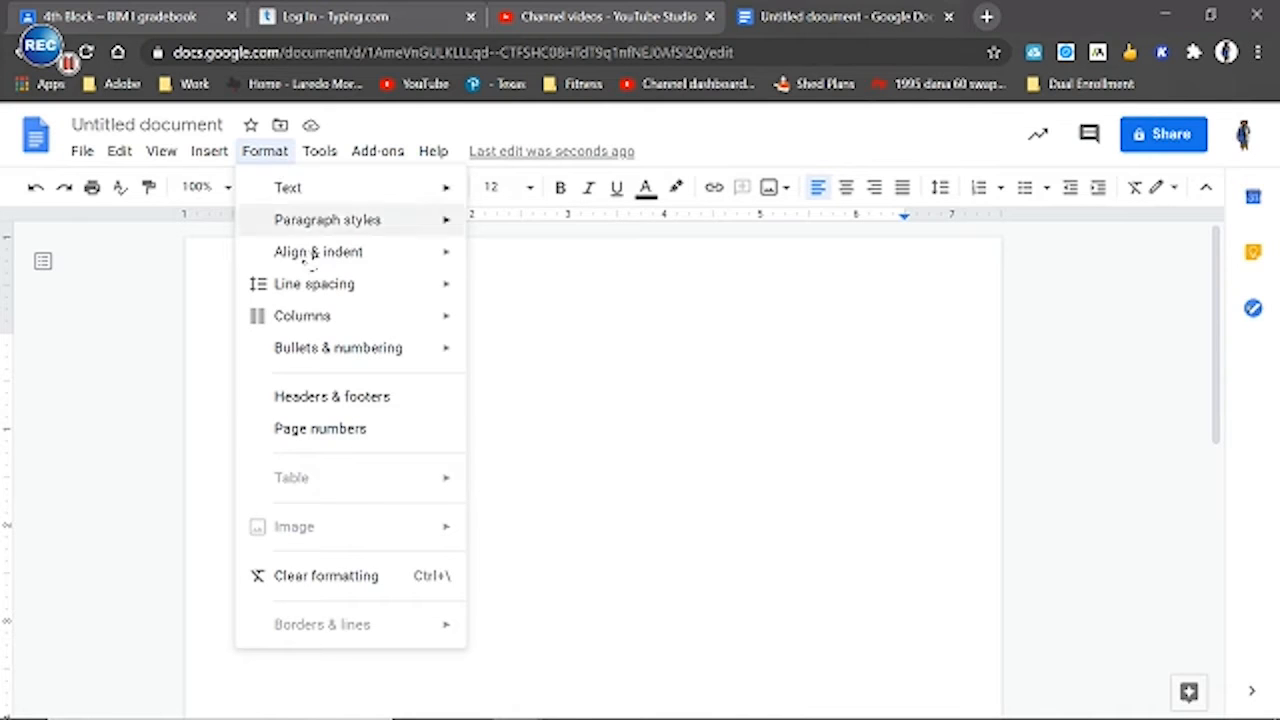
mouse_move(352, 362)
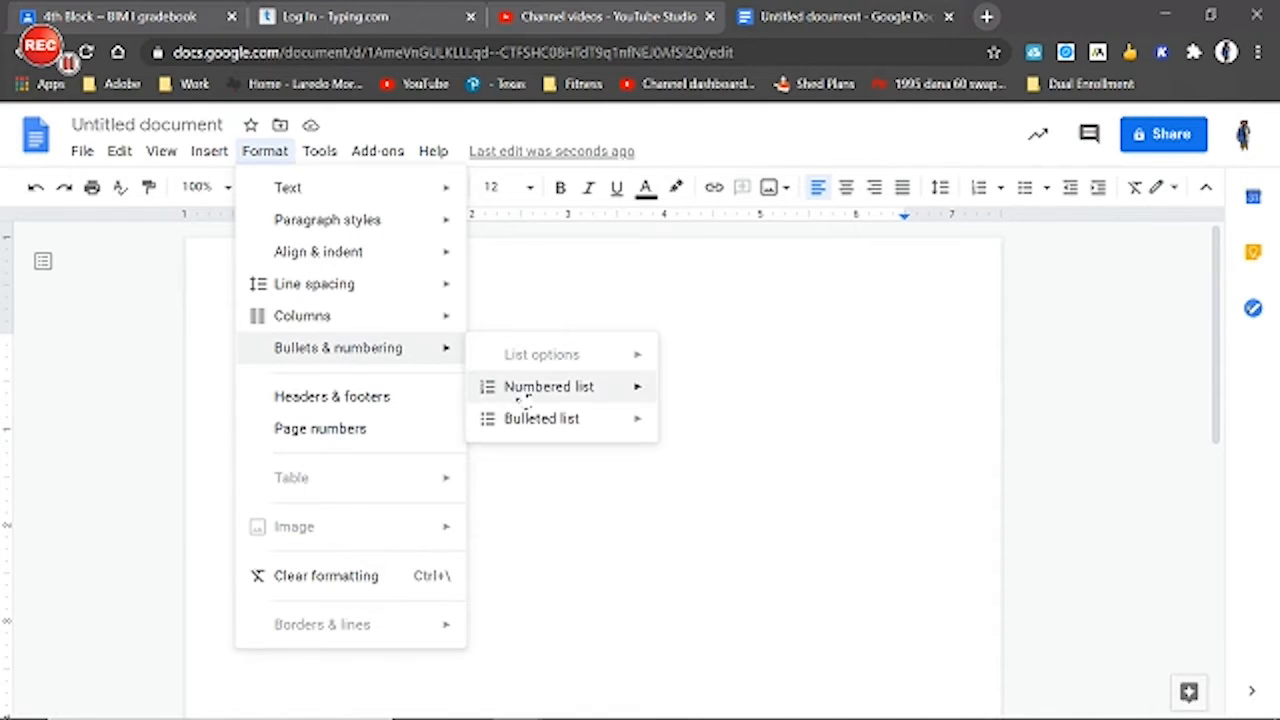
mouse_move(525, 400)
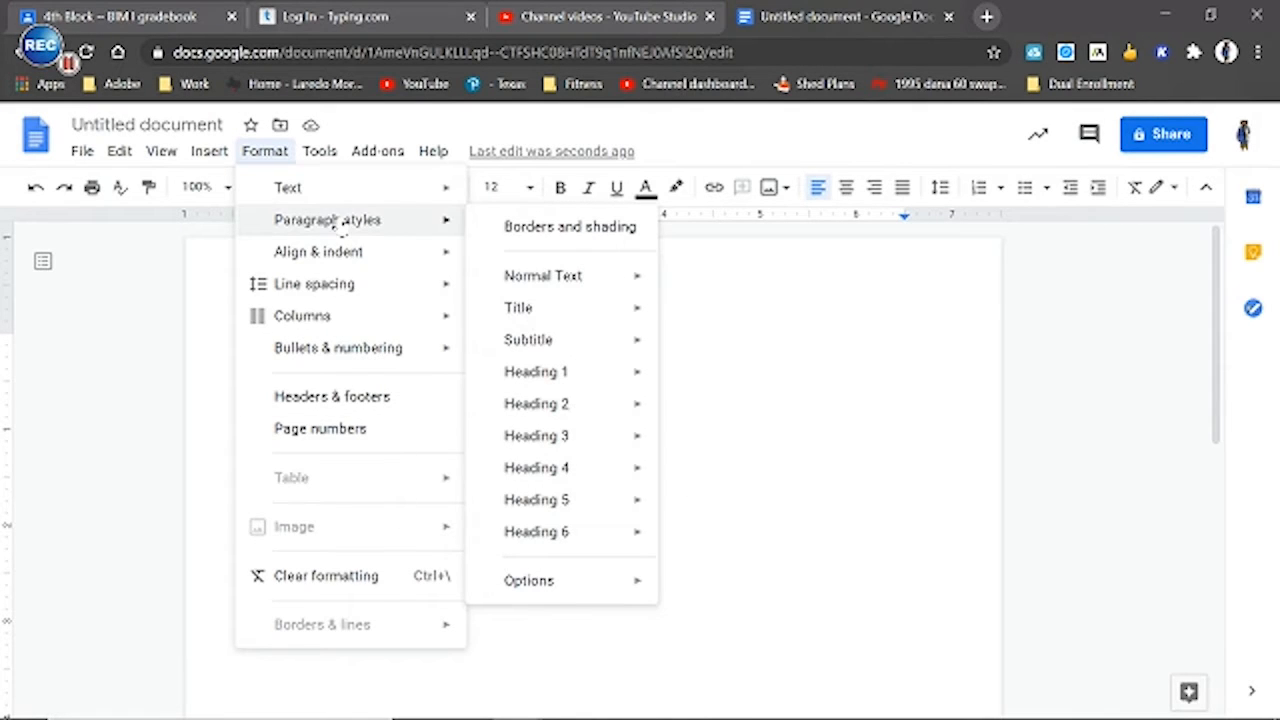
mouse_move(634, 583)
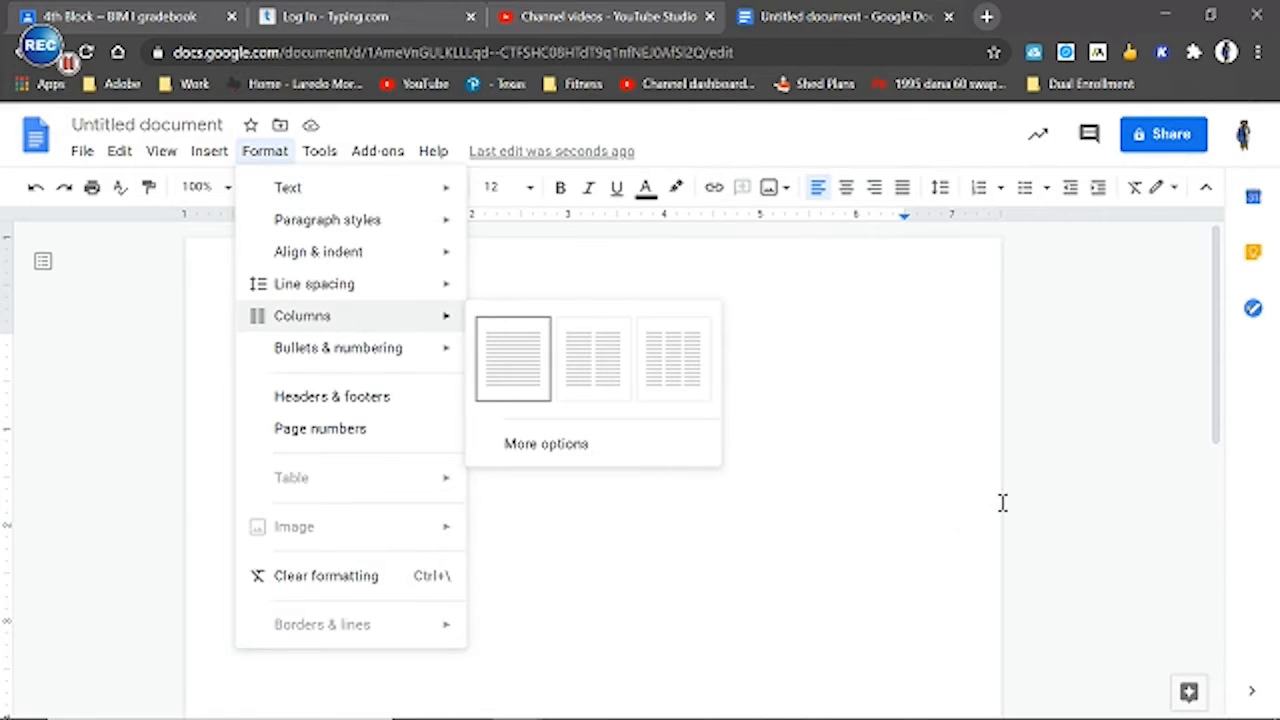
left_click(1063, 453)
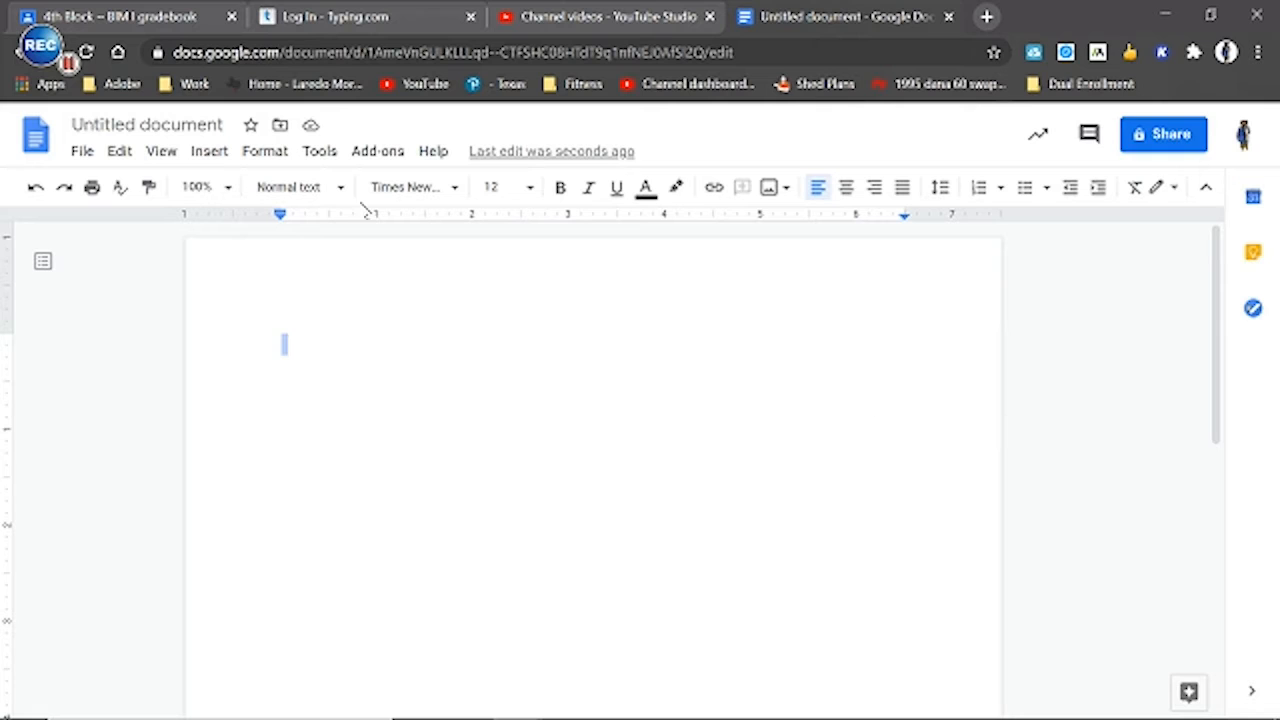
Try the page margins on the ruler, moving the right margin to 6.69 and back to 6.50 inches, and check the left margin
left_click_drag(906, 213, 906, 213)
left_click(908, 213)
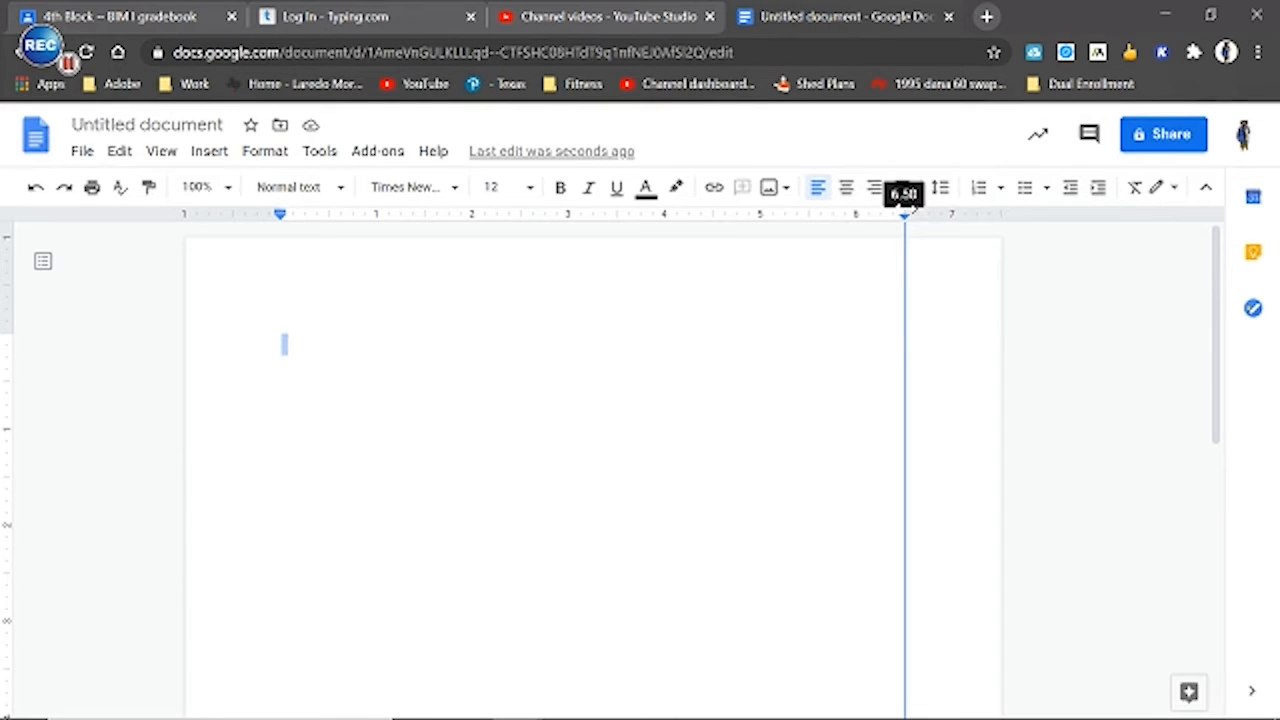
left_click_drag(908, 211, 913, 210)
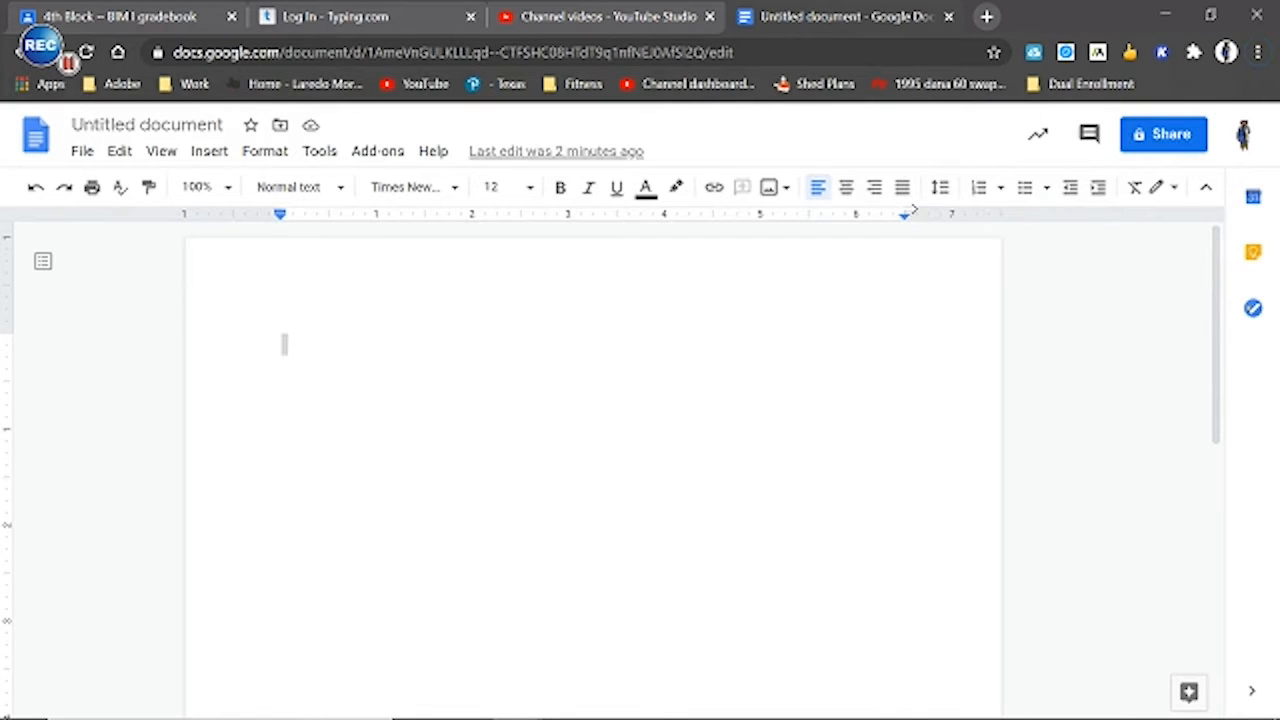
left_click_drag(905, 213, 916, 212)
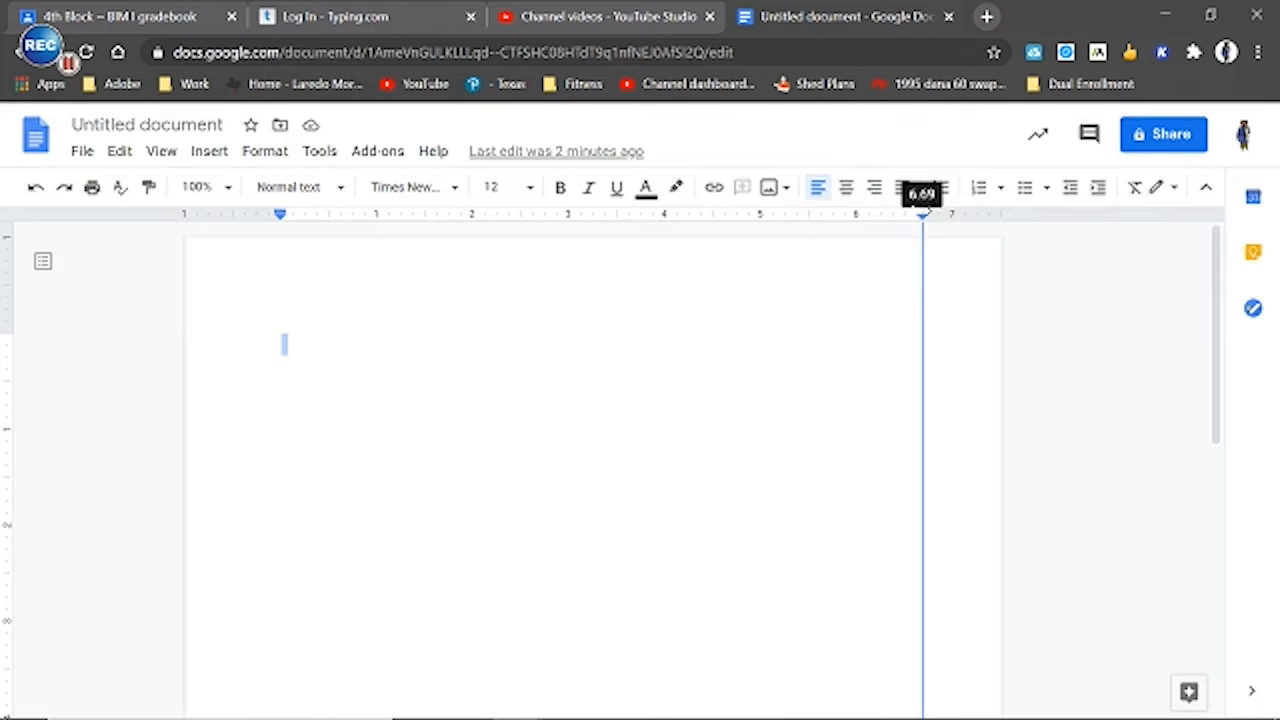
left_click_drag(922, 214, 907, 216)
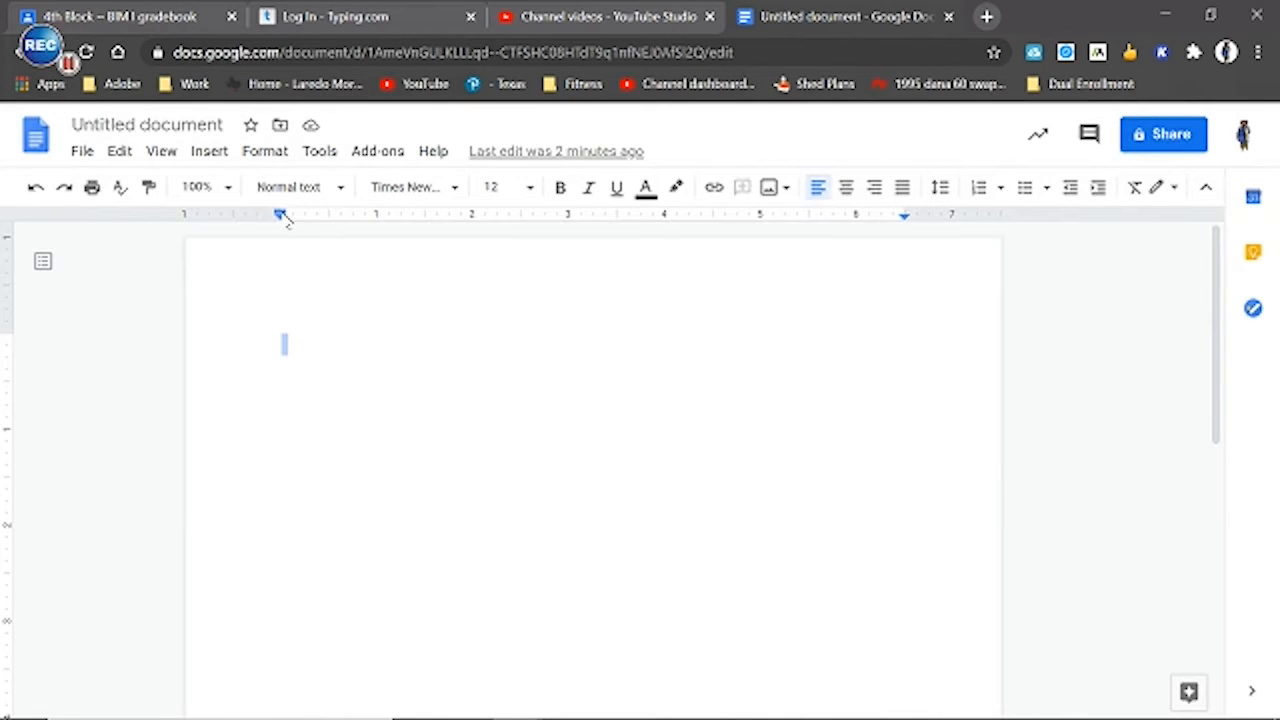
left_click_drag(281, 213, 281, 213)
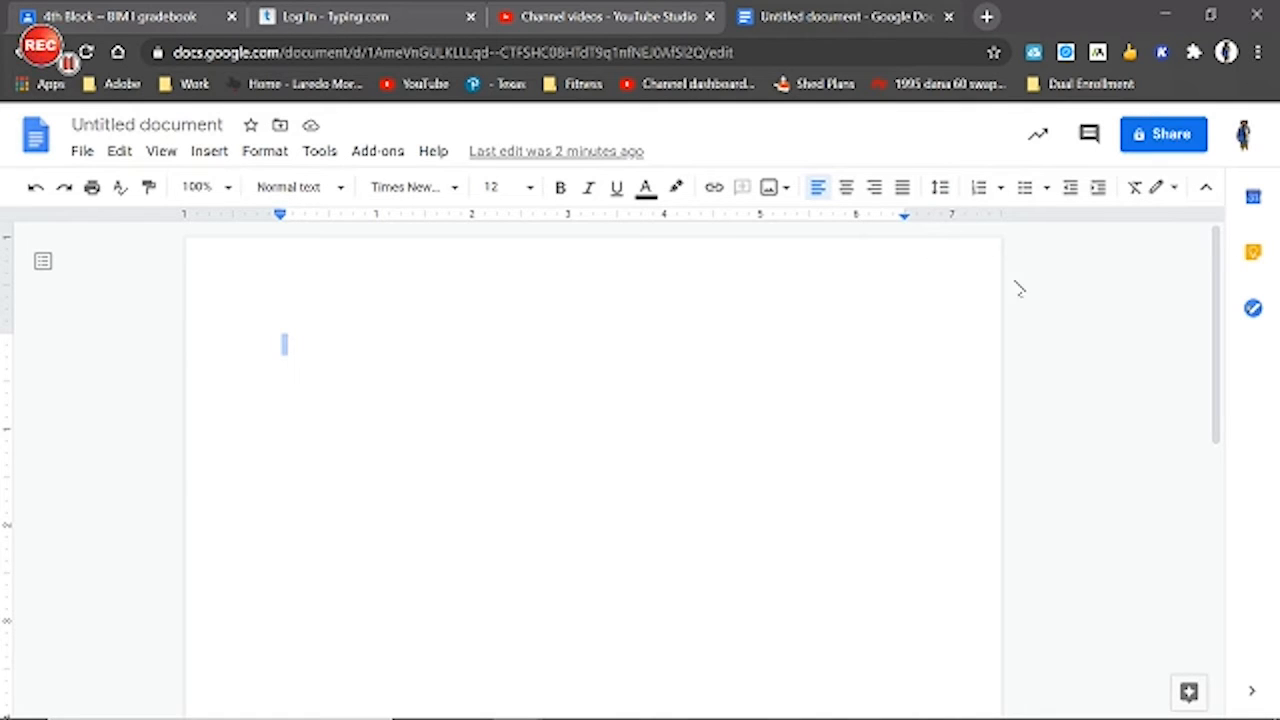
left_click(336, 369)
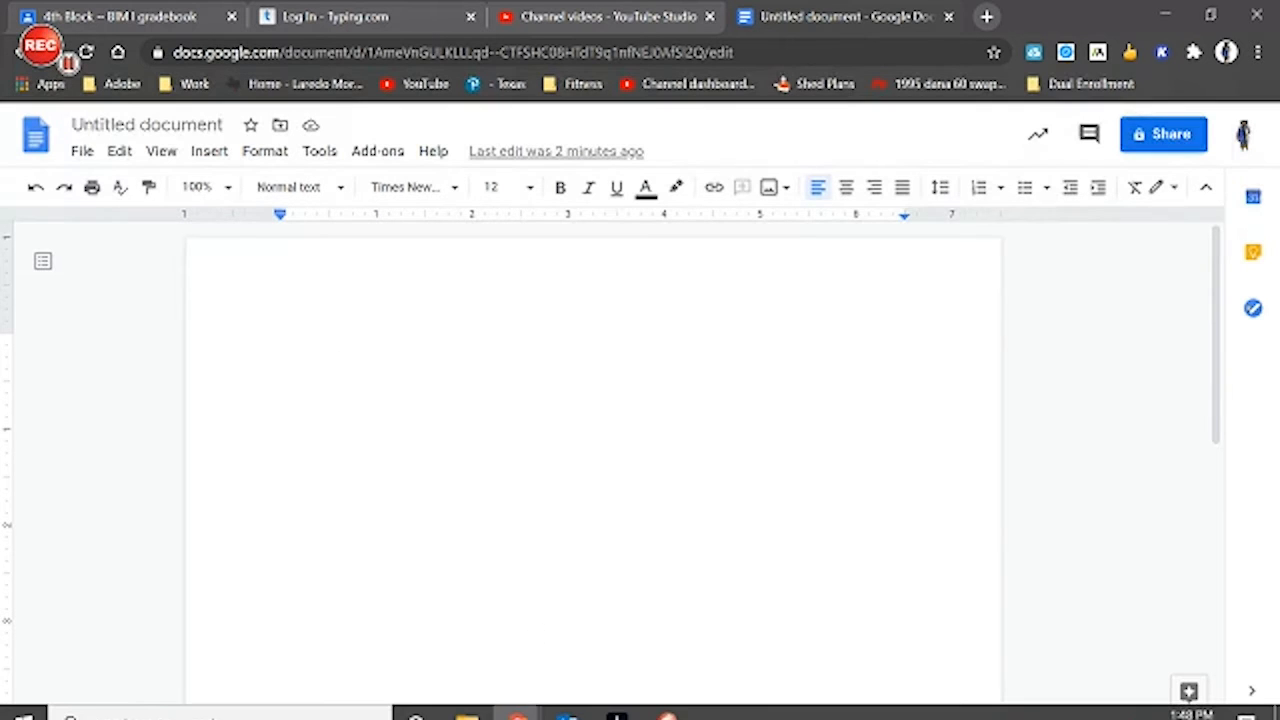
Check the header instruction in the Activity 32 PDF in Acrobat and switch back to the Google Docs document
left_click(617, 700)
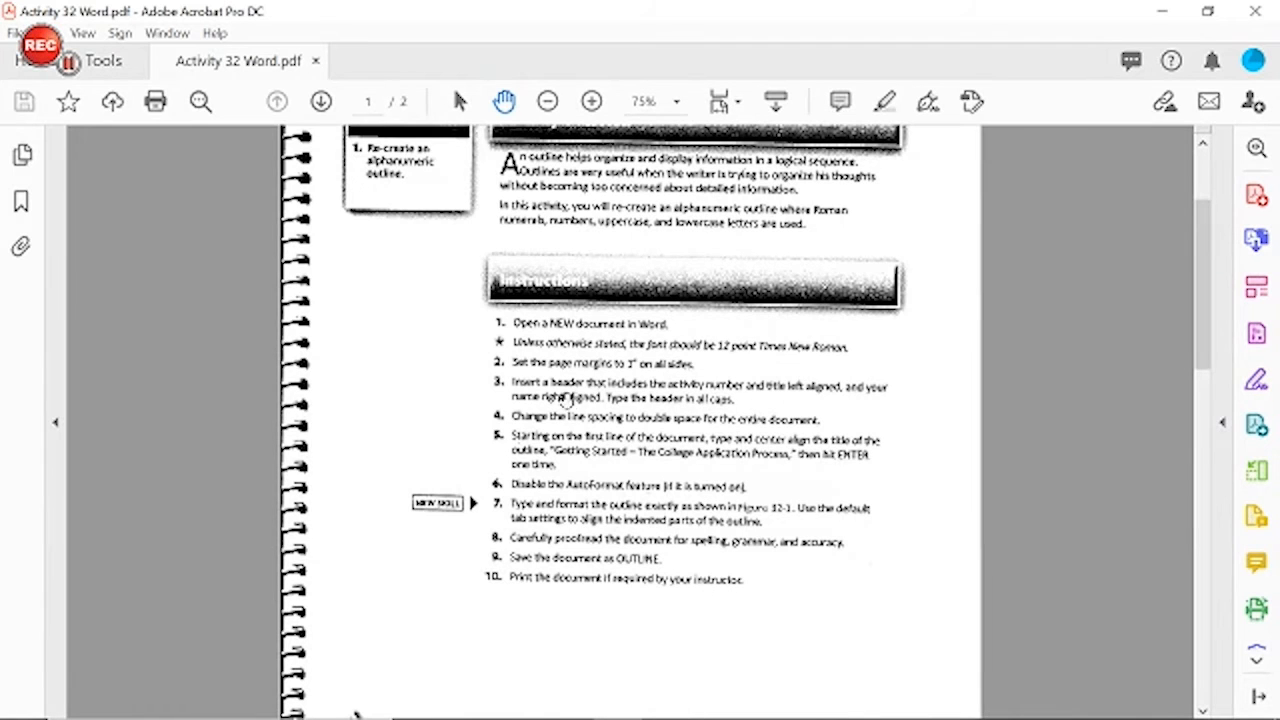
mouse_move(692, 716)
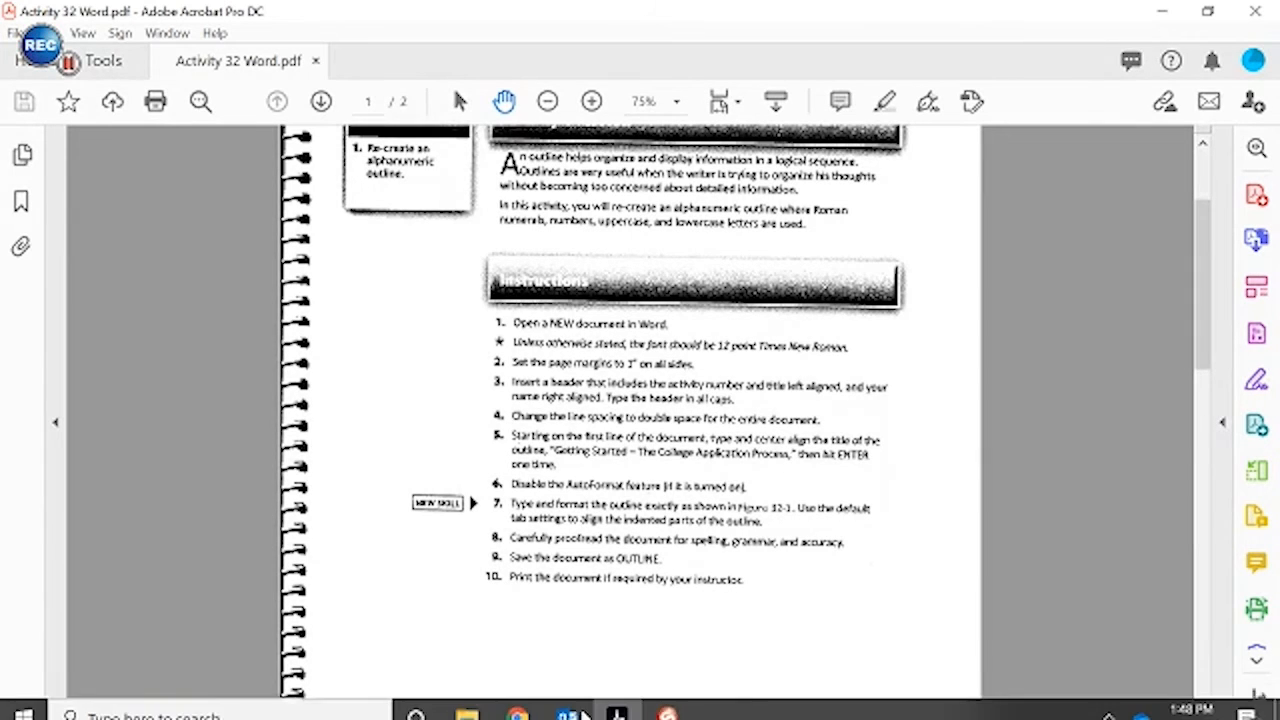
left_click(616, 701)
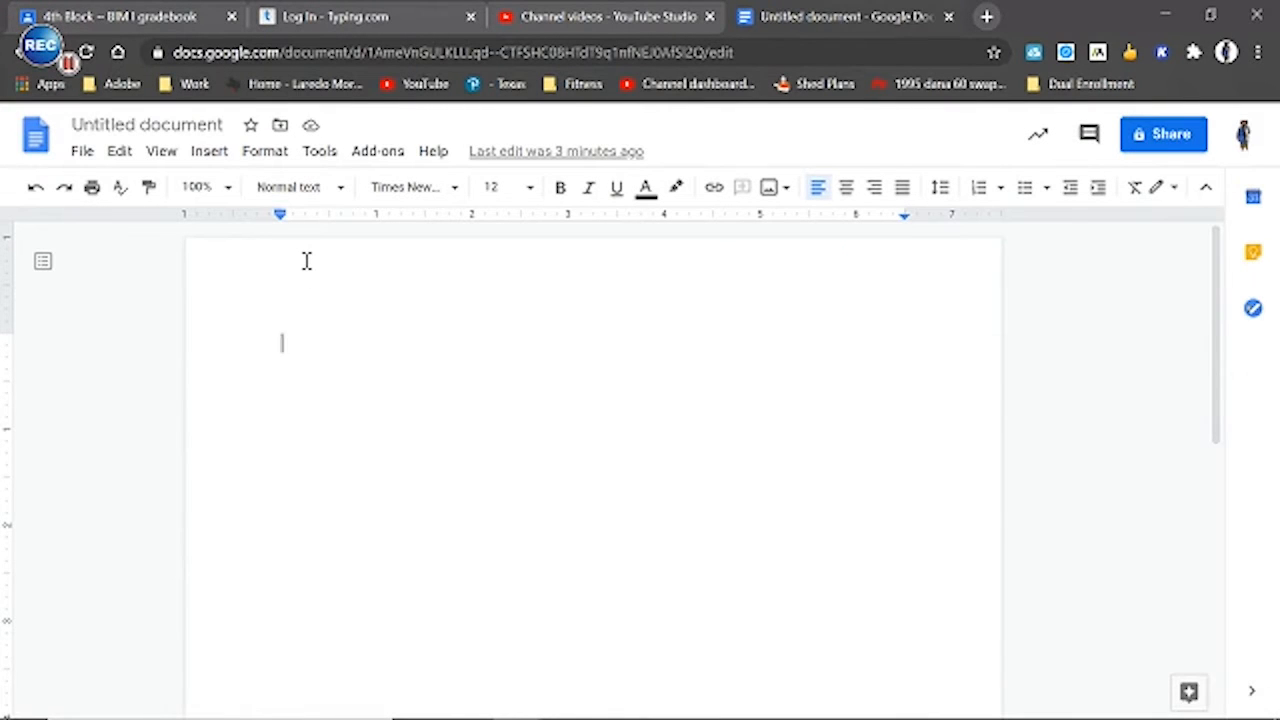
Open the page header and enter ACTIVITY 32 at its left margin in all caps
double_click(307, 260)
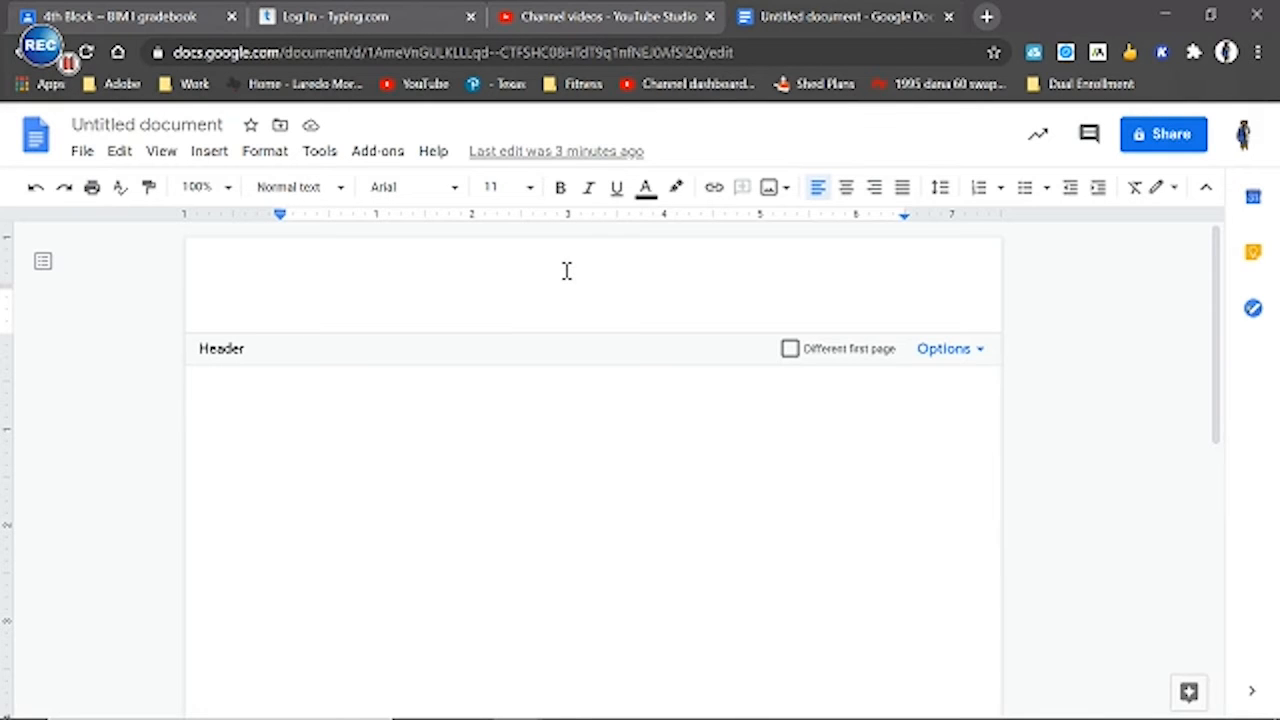
type("ACT")
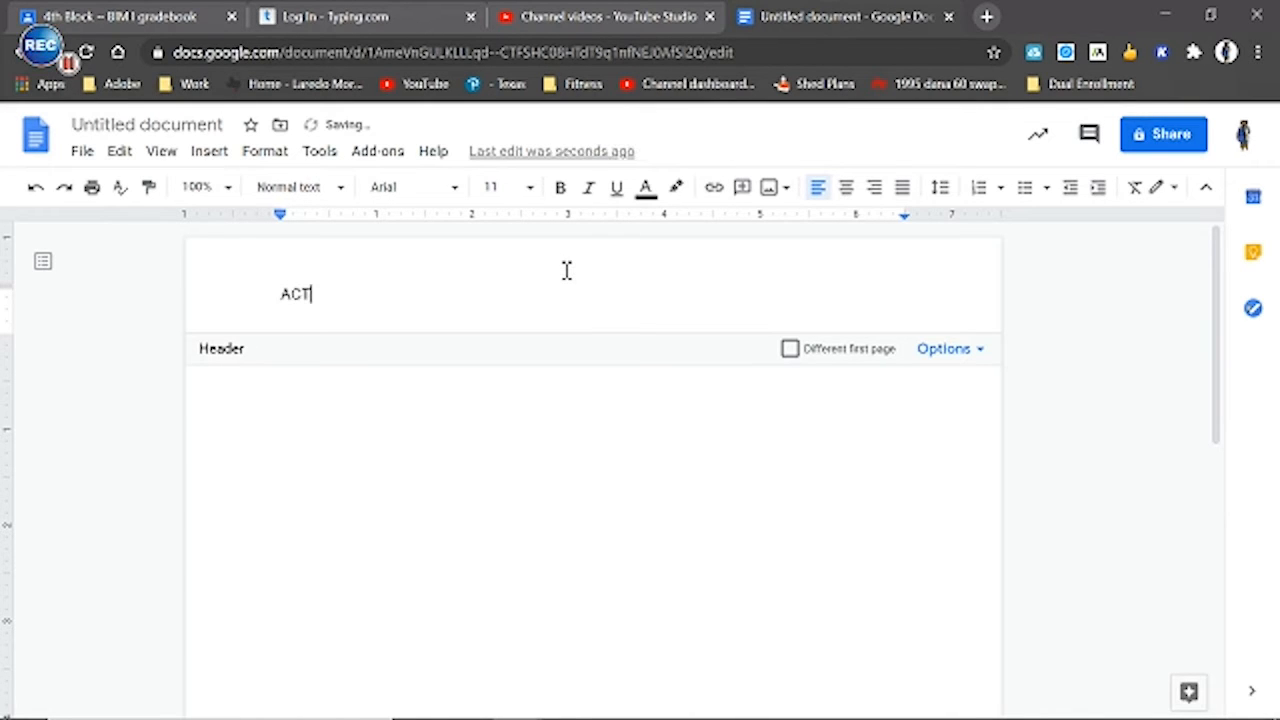
key("BackSpace")
type("V")
key("BackSpace")
type("TIVITY")
mouse_move(583, 708)
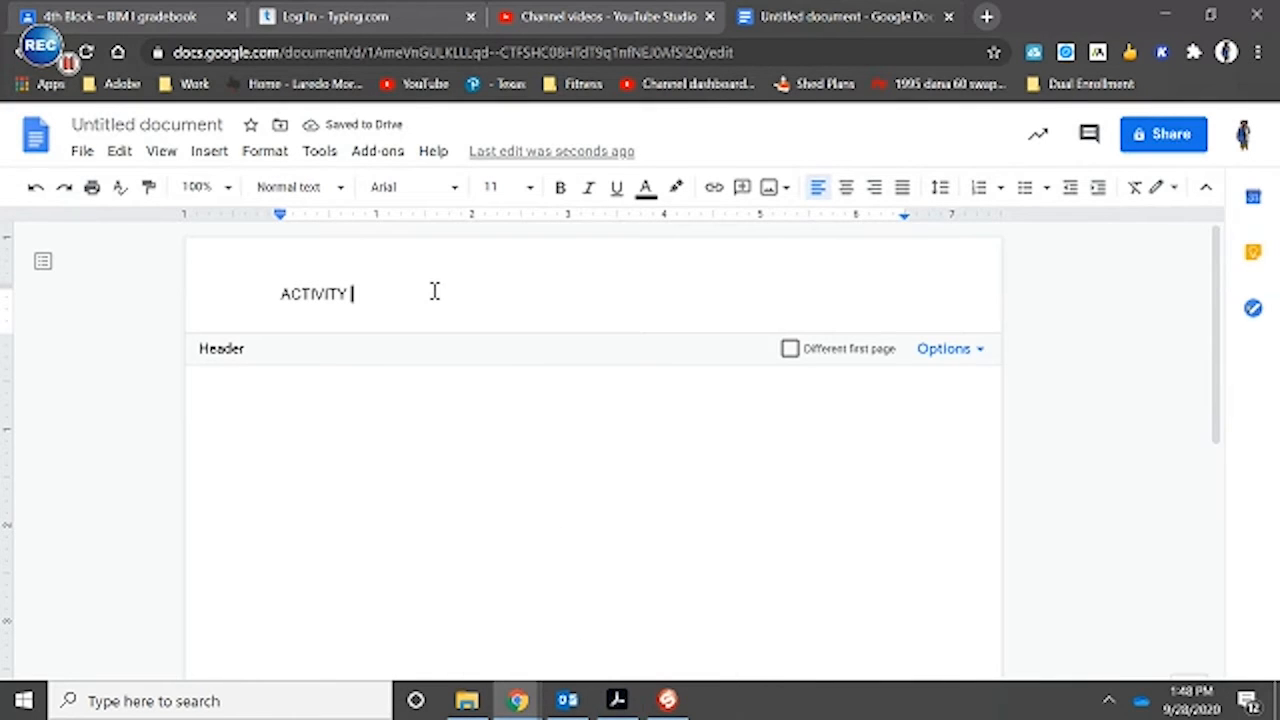
type("32")
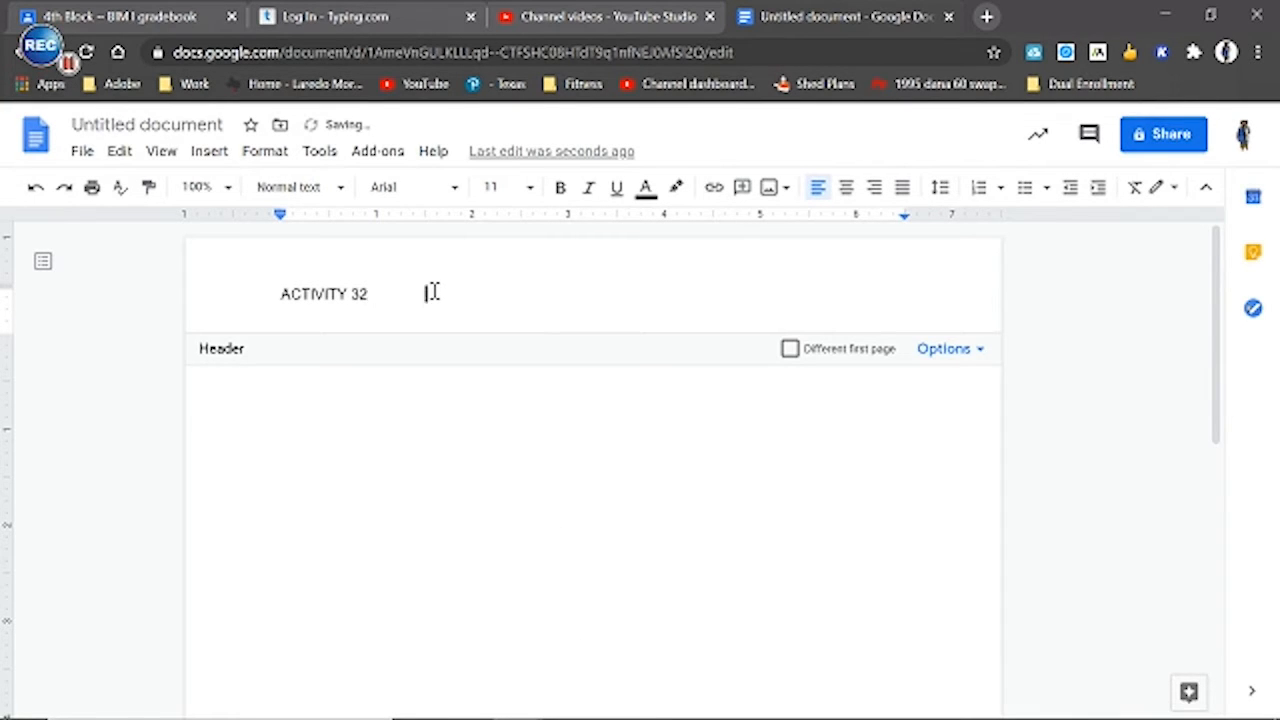
Tab across the header line, enter the author's full name in all caps near the right margin, and return to the document body
key("Tab")
key("Tab")
key("Tab")
type("JOHN ROYC")
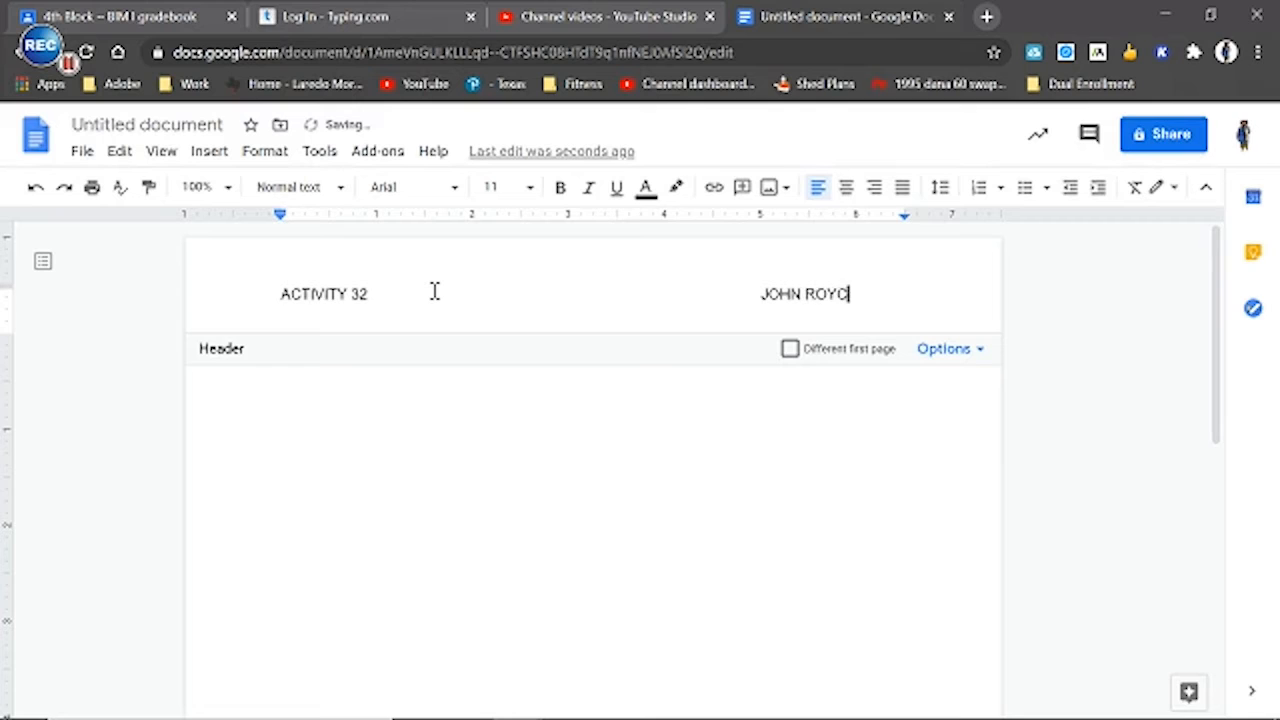
type("ROFT")
left_click(475, 450)
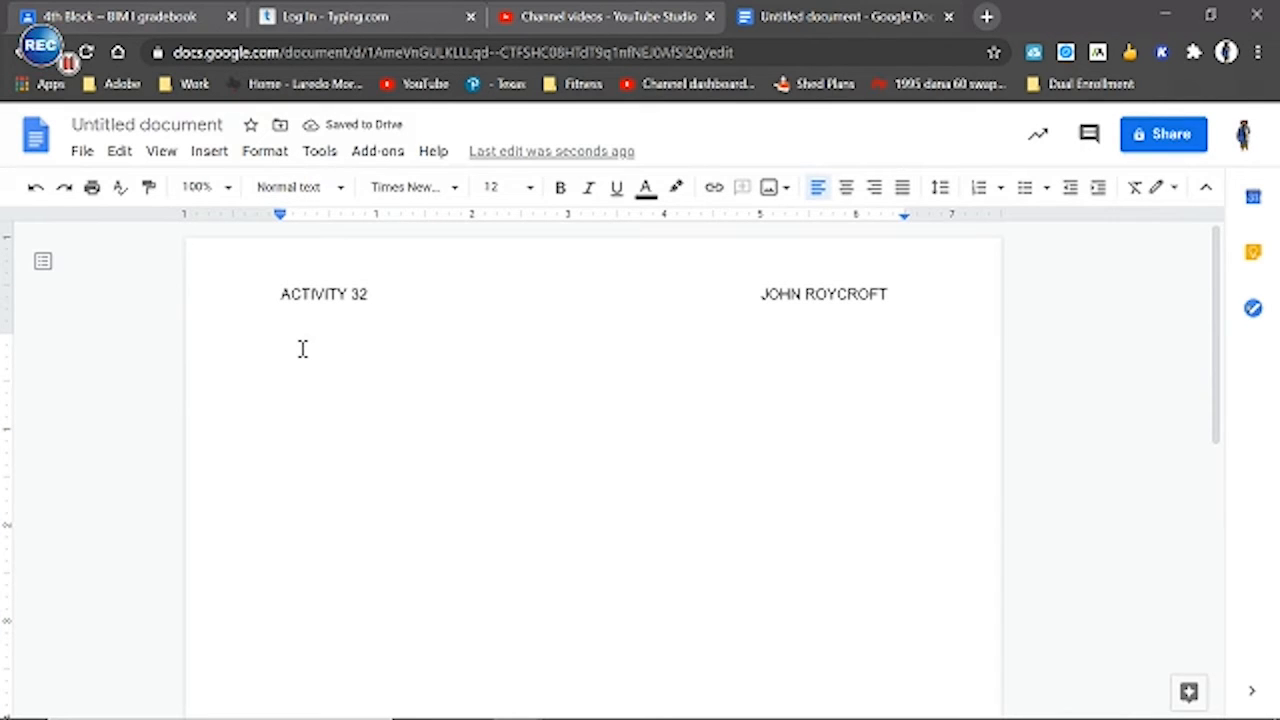
Check the title instruction and the Figure 32-1 outline in the Activity 32 PDF in Acrobat, and return to the Google Docs document
left_click(617, 700)
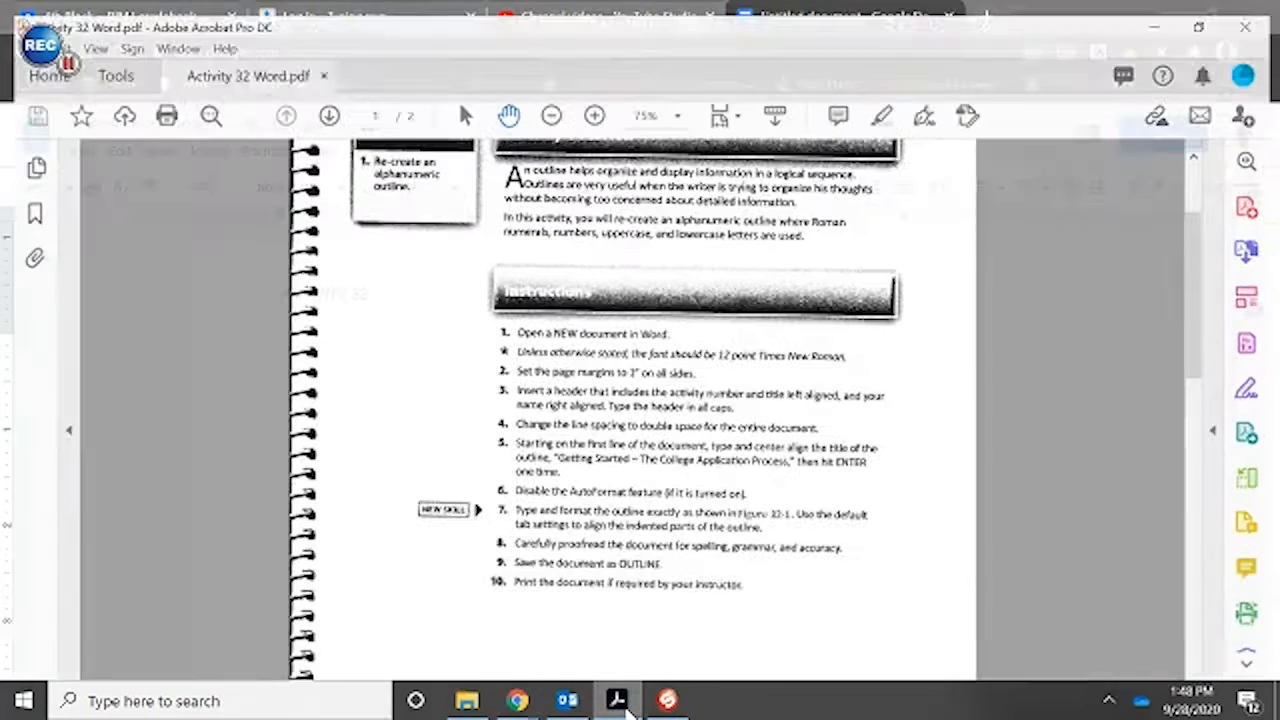
scroll(572, 435, "down", 1)
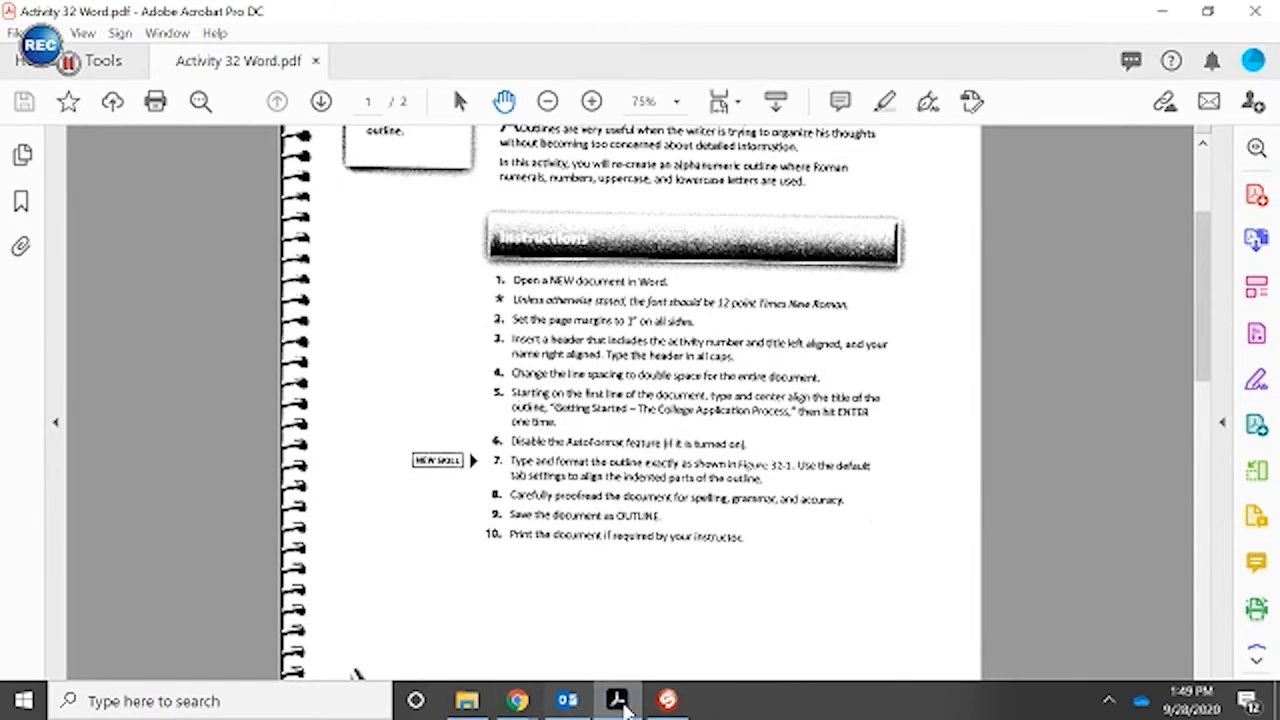
mouse_move(650, 708)
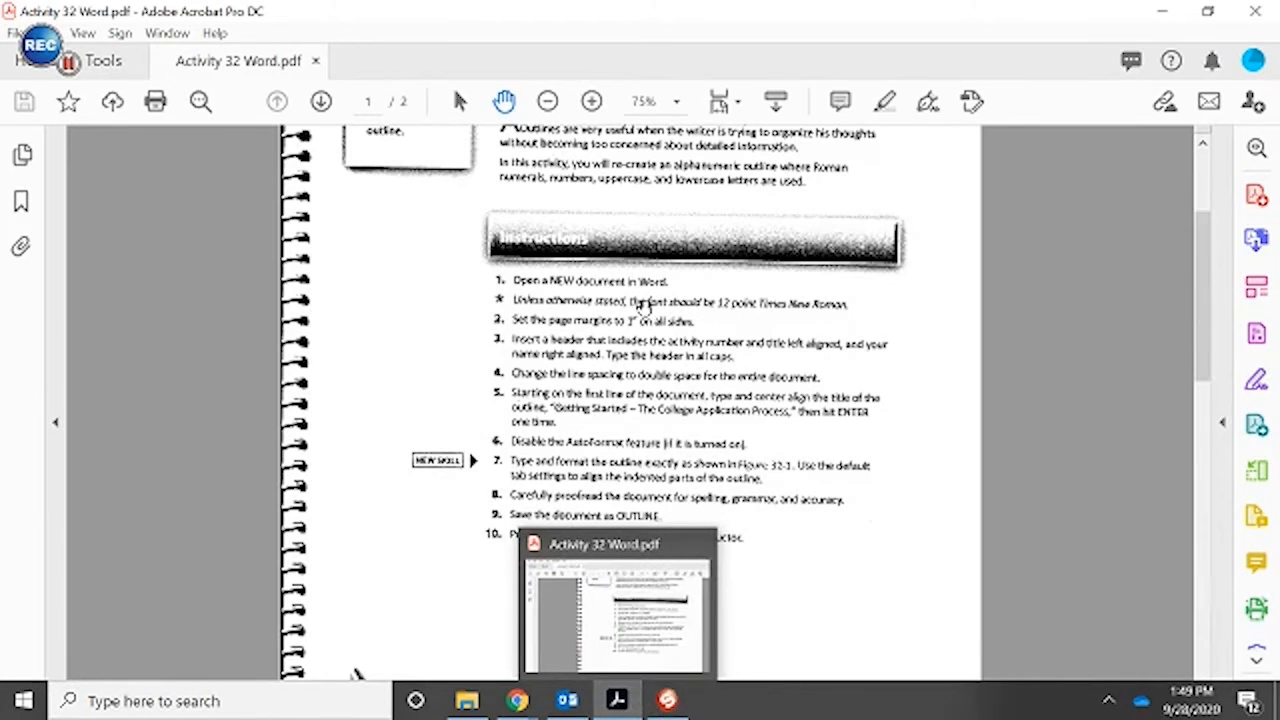
scroll(657, 337, "down", 10)
scroll(684, 406, "down", 3)
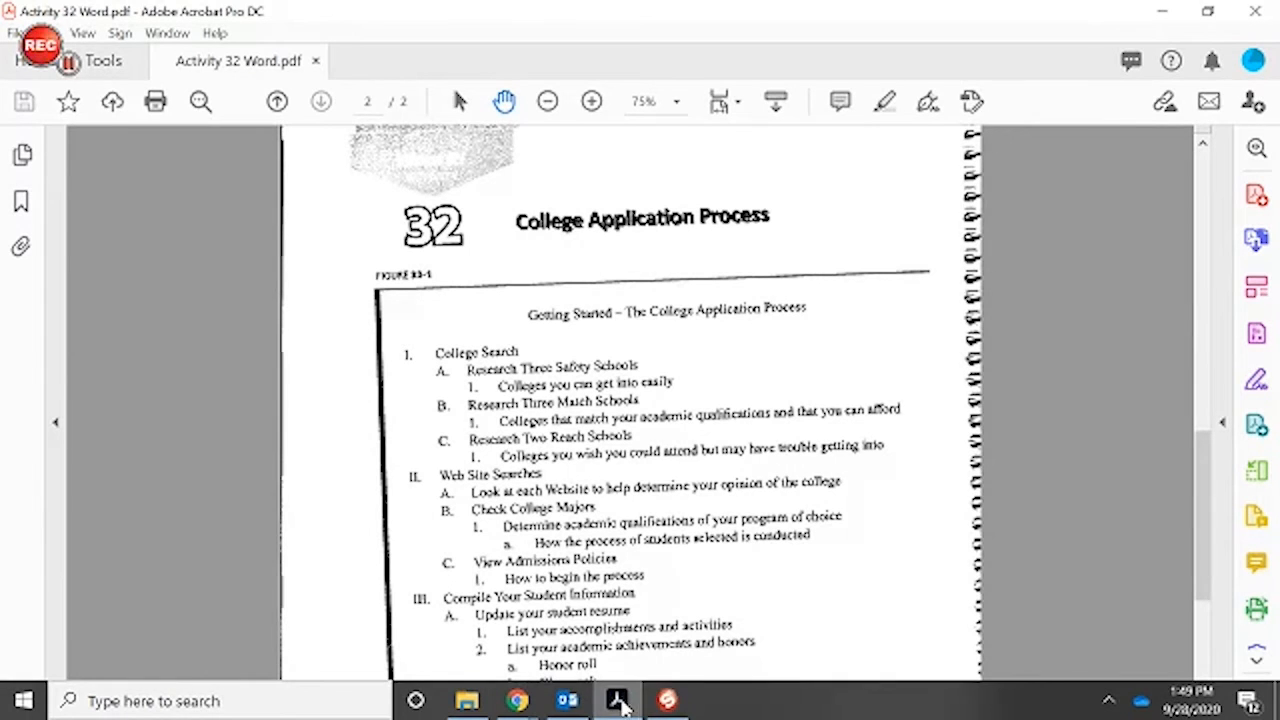
left_click(518, 700)
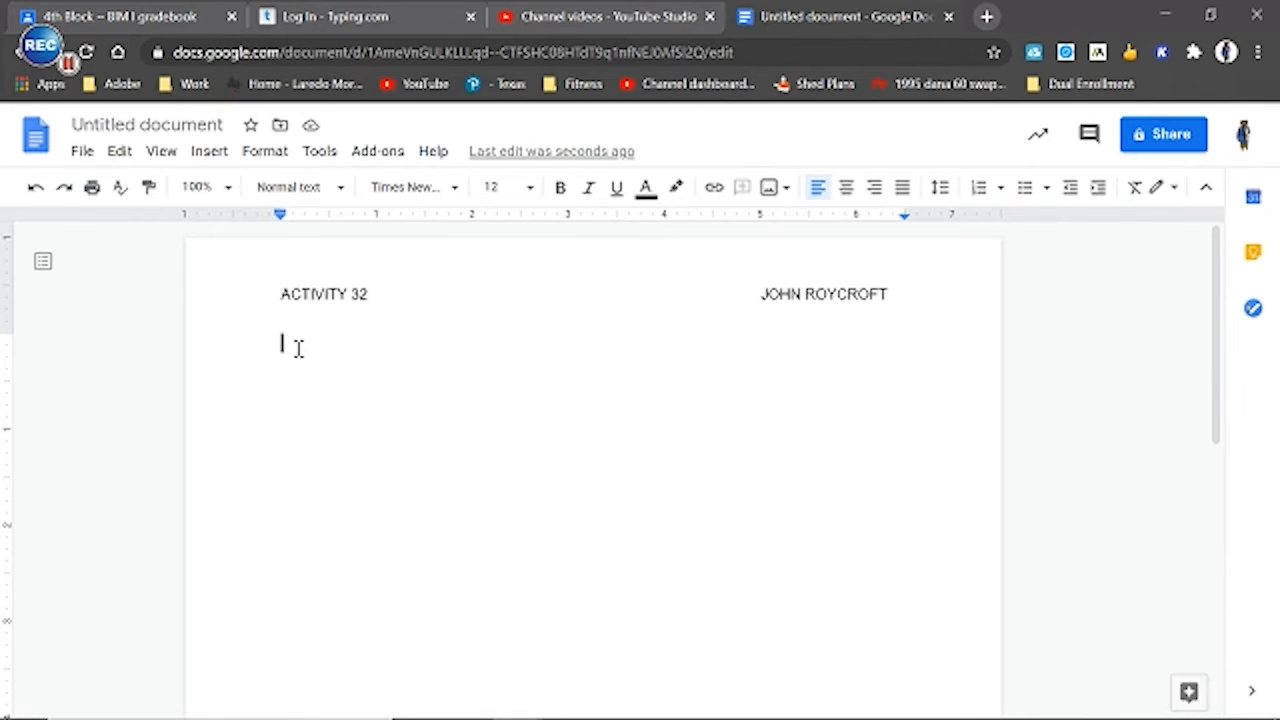
Center the first body line and enter the title text "Getting Started - College"
left_click(848, 190)
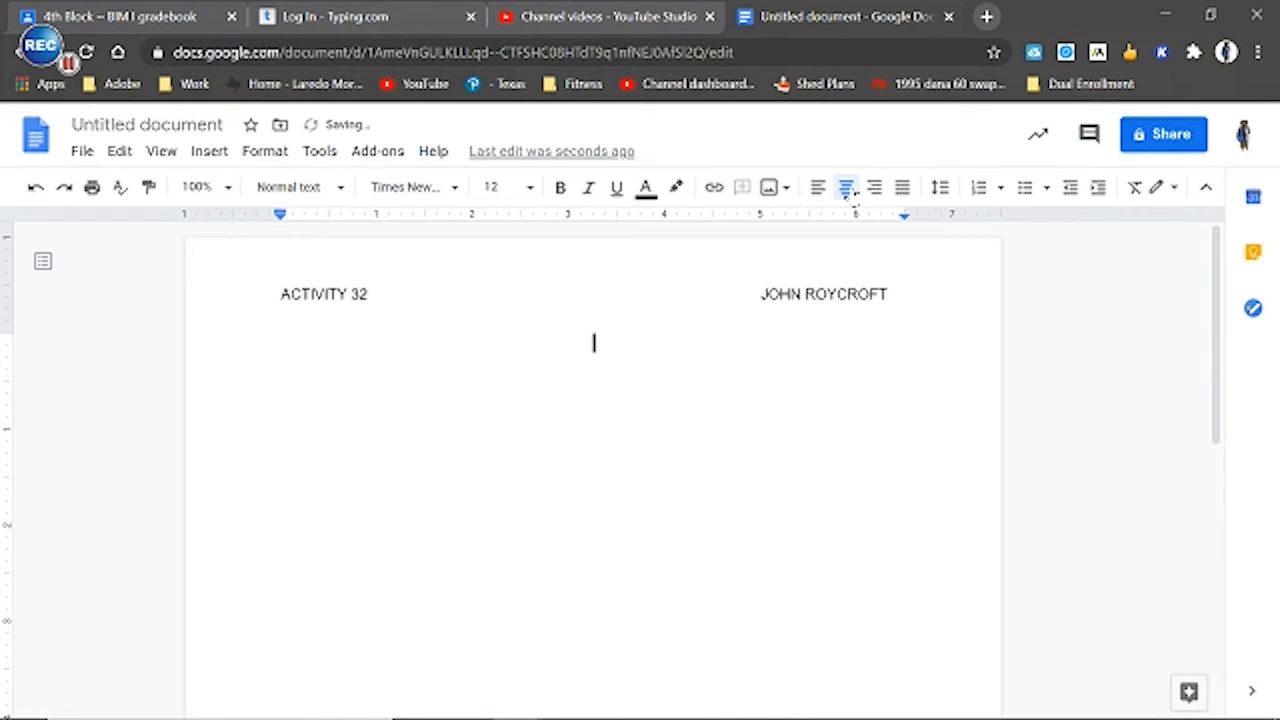
type("gETTING")
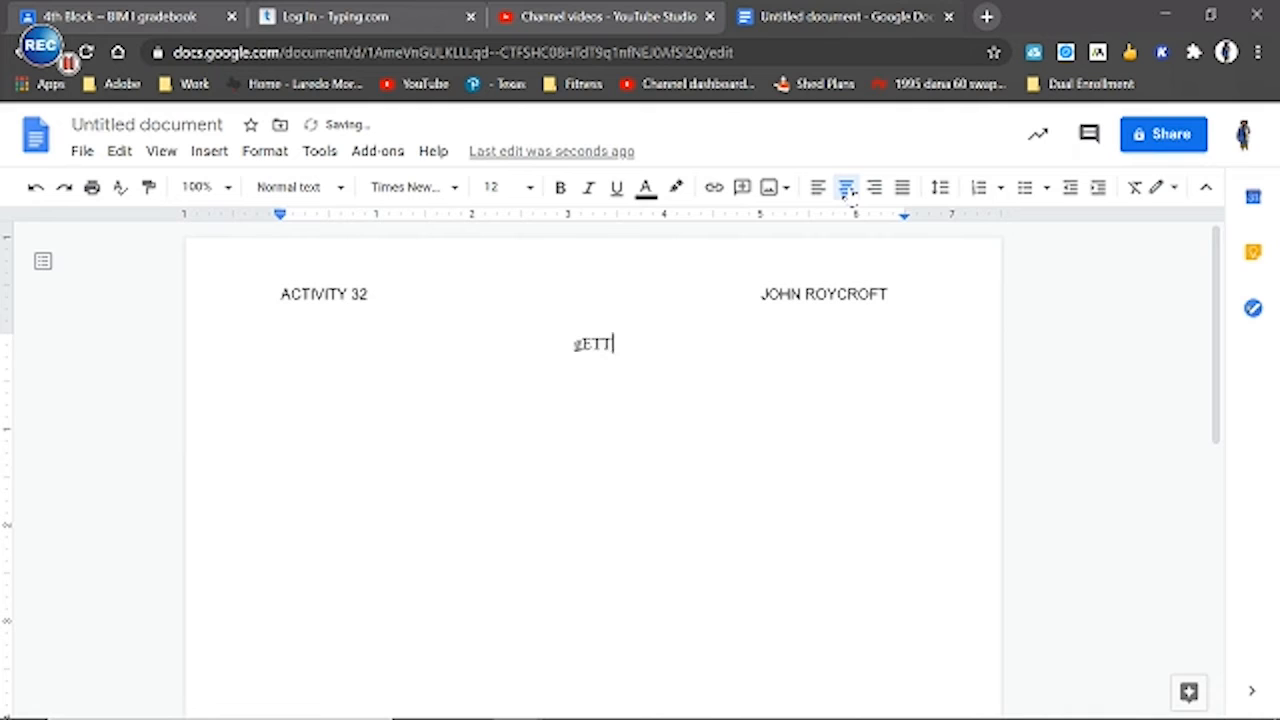
key("BackSpace")
key("BackSpace")
key("BackSpace")
key("BackSpace")
key("BackSpace")
type("Getting Starte")
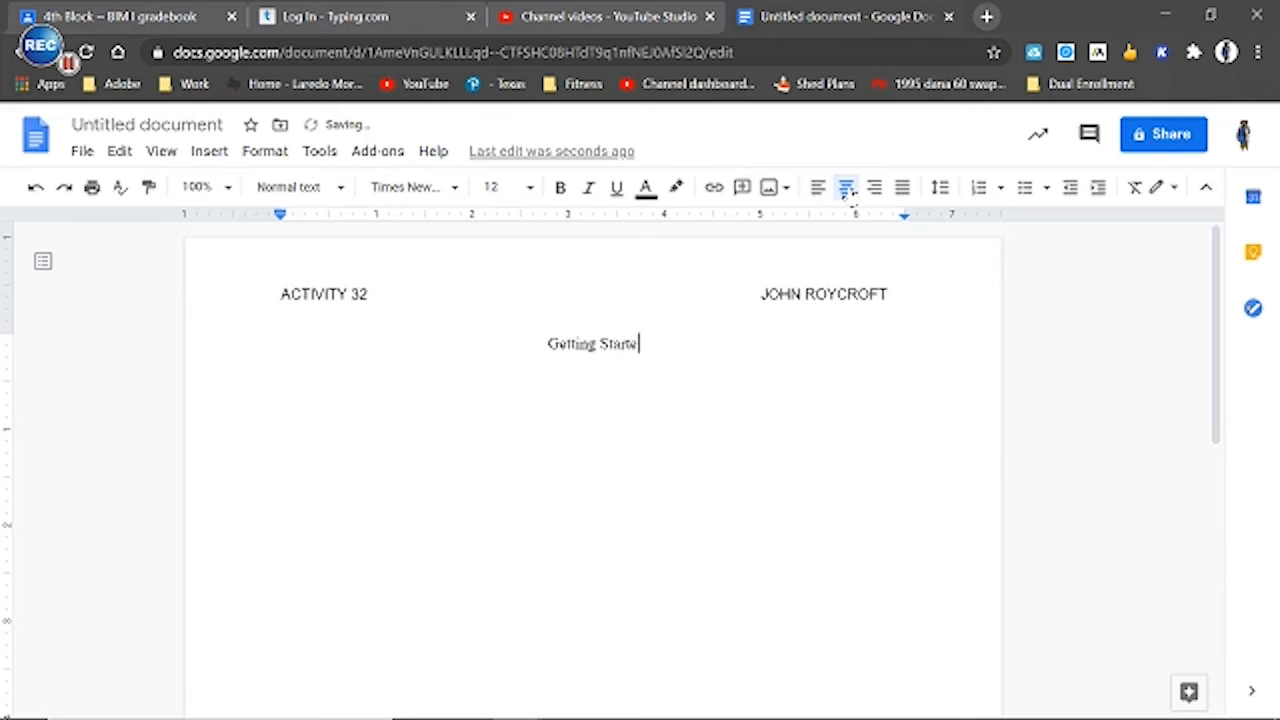
type("d - Co")
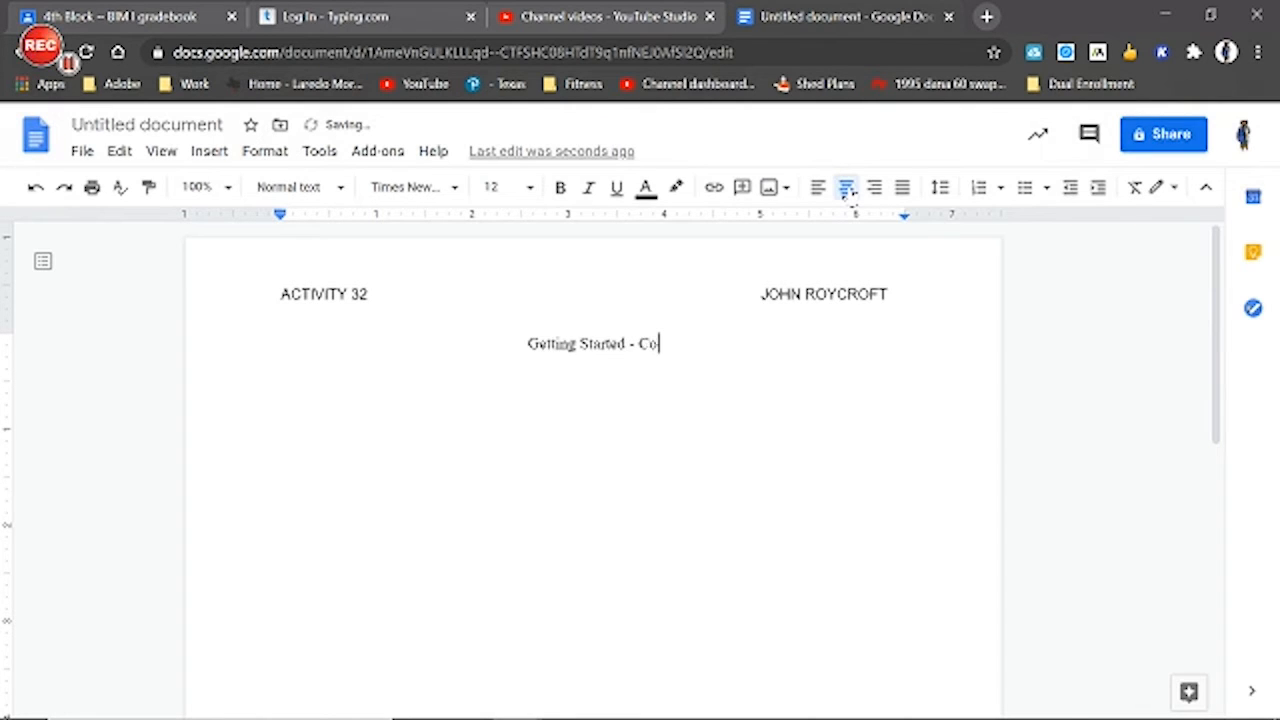
type("llege")
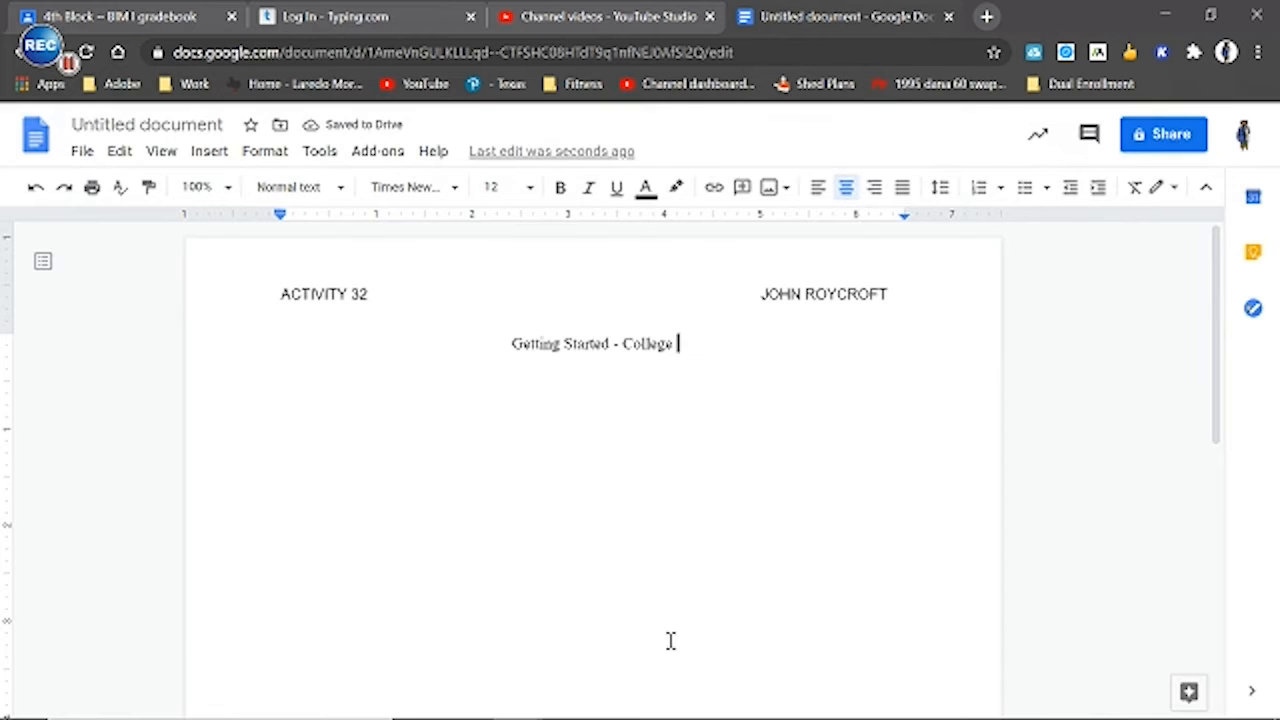
Check the title wording in the Acrobat PDF and complete the Google Docs title as "Getting Started - The College Application Process"
left_click(614, 699)
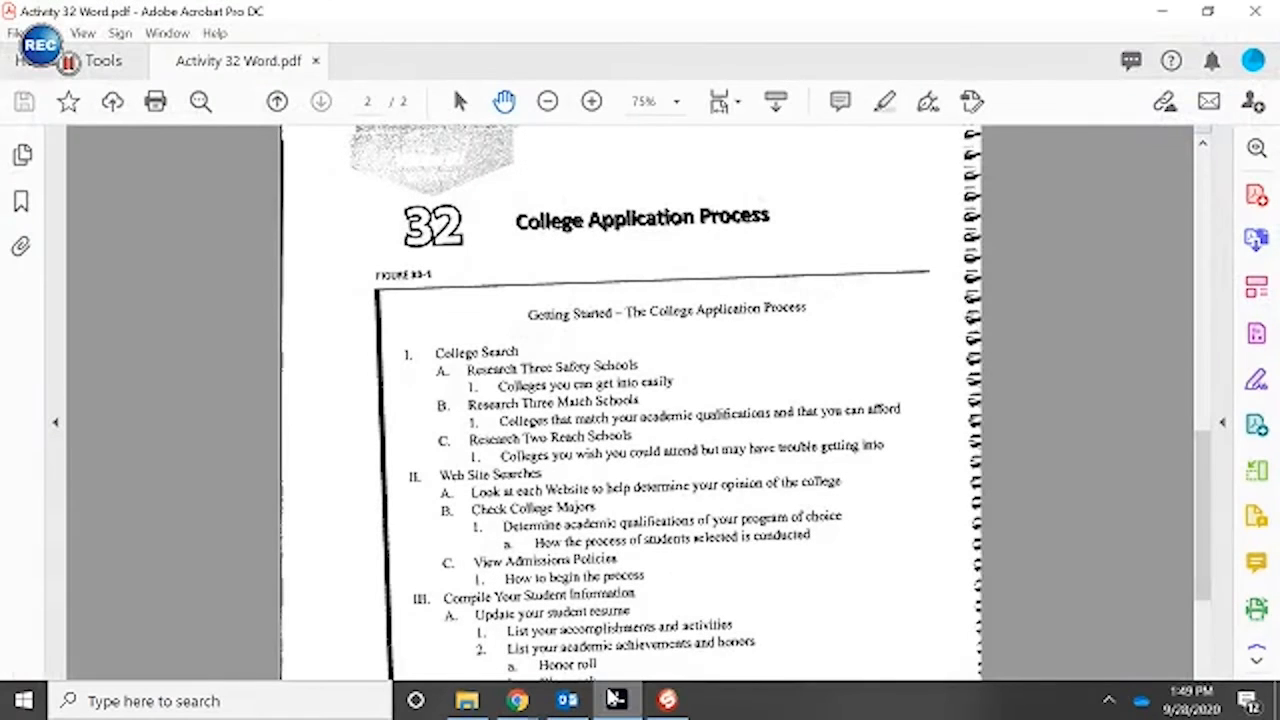
left_click(614, 697)
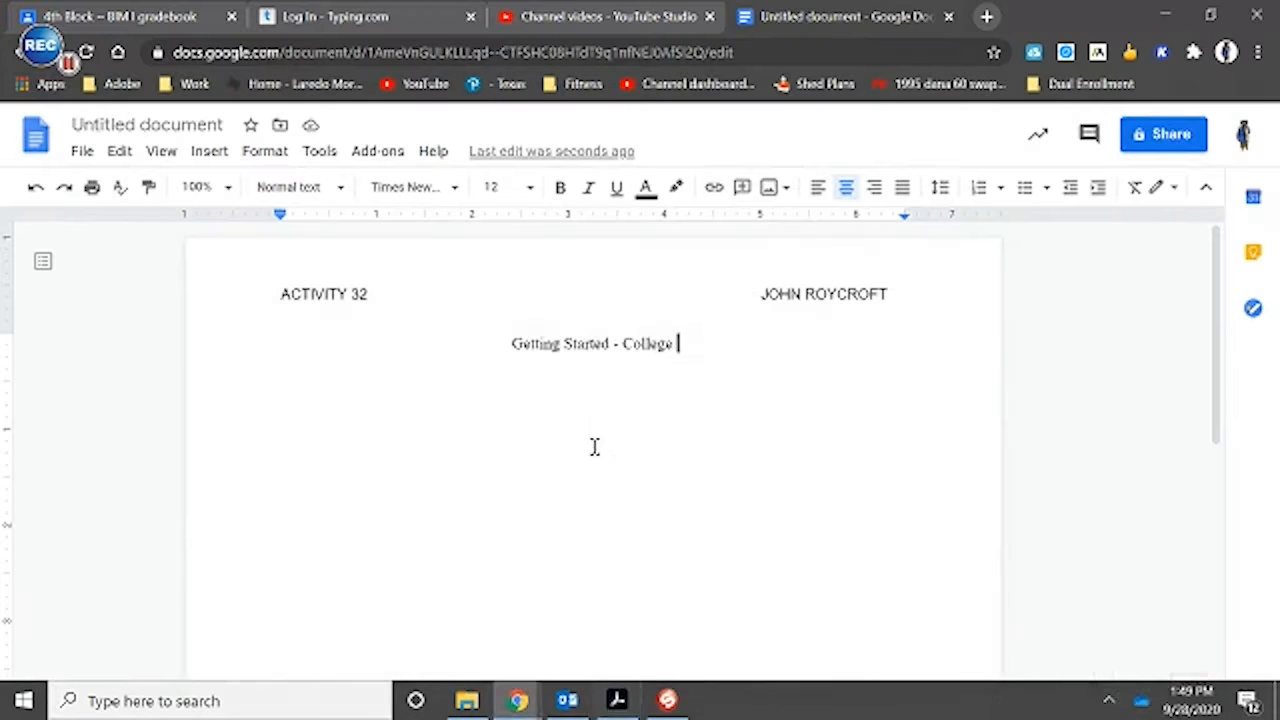
type("The")
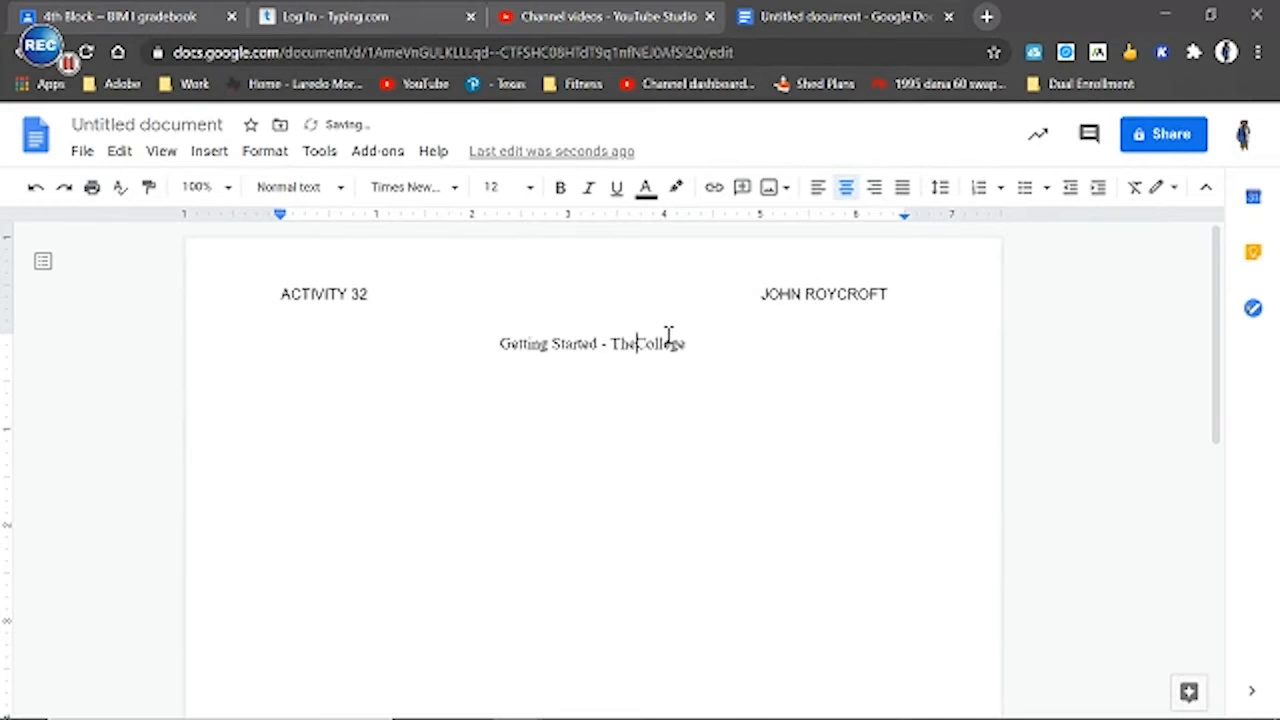
left_click_drag(699, 343, 790, 355)
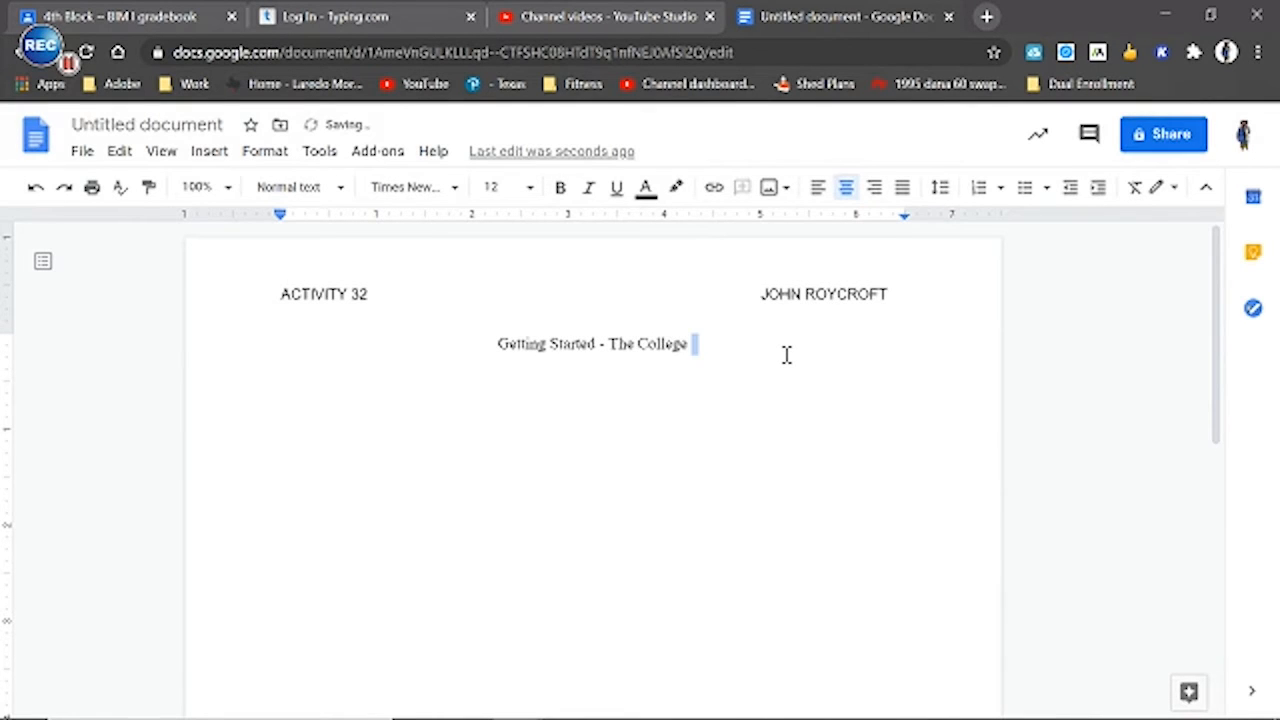
type("Appl")
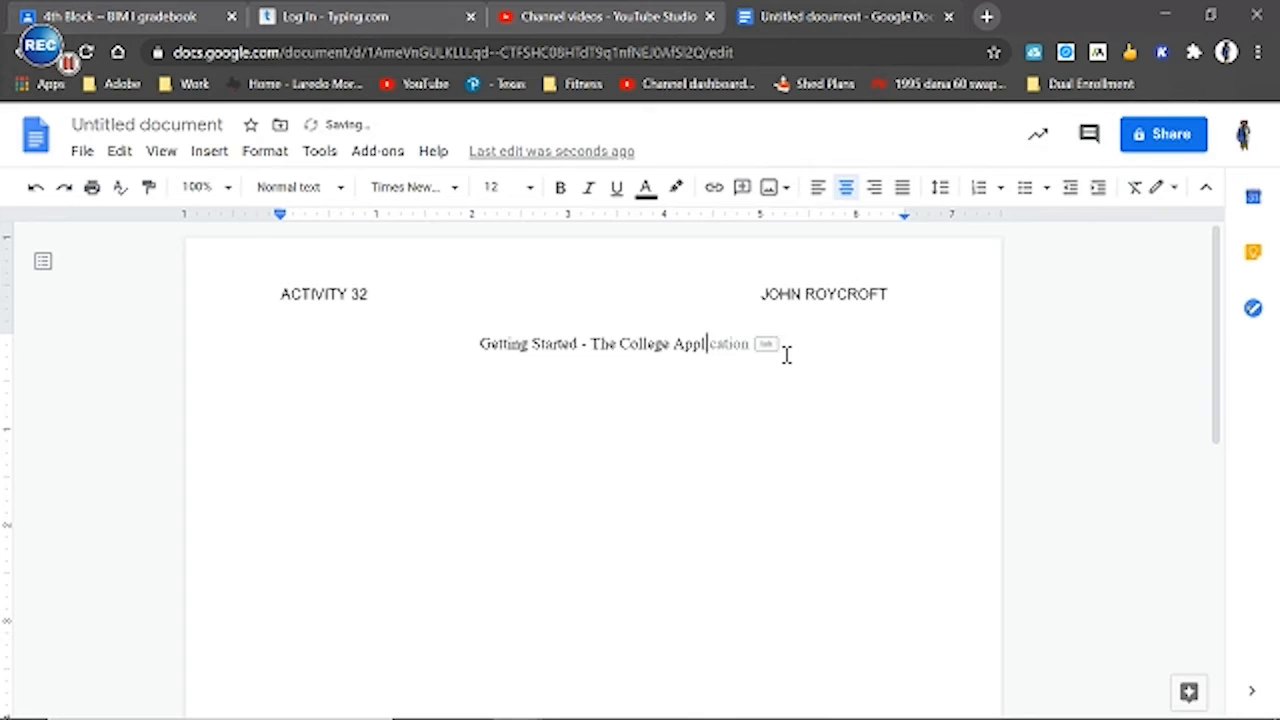
type("icat")
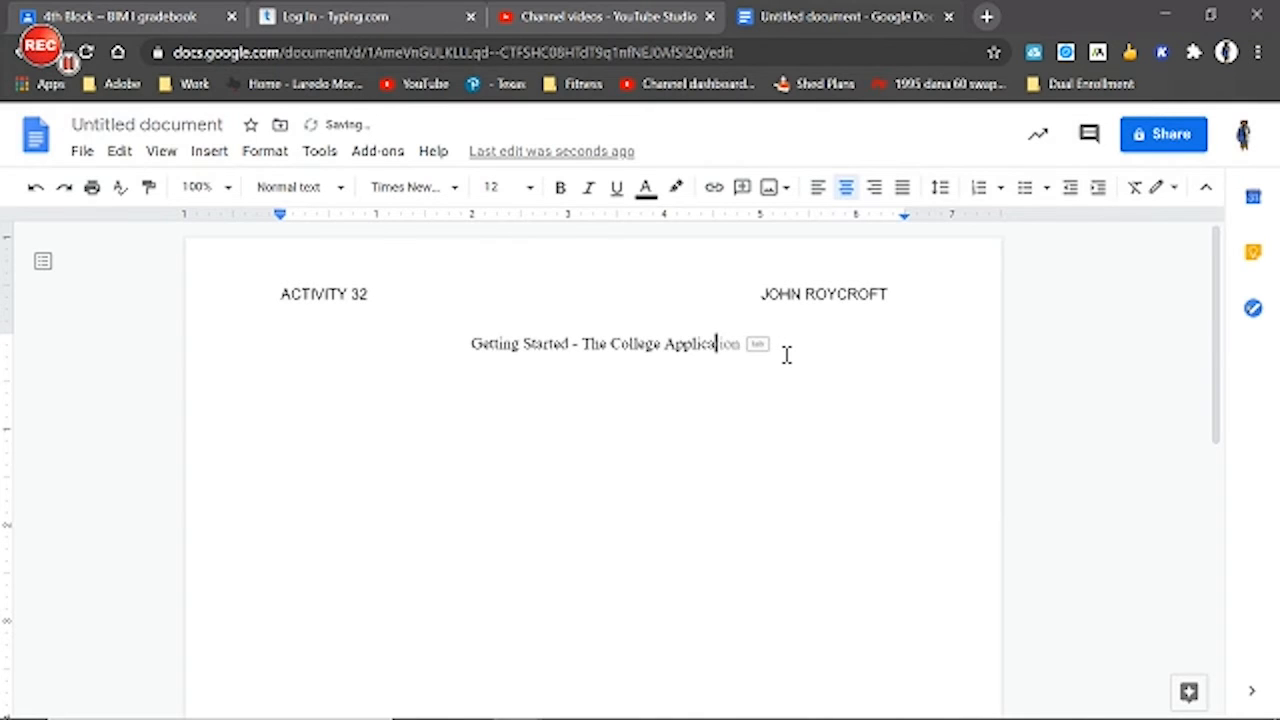
type("ion Process")
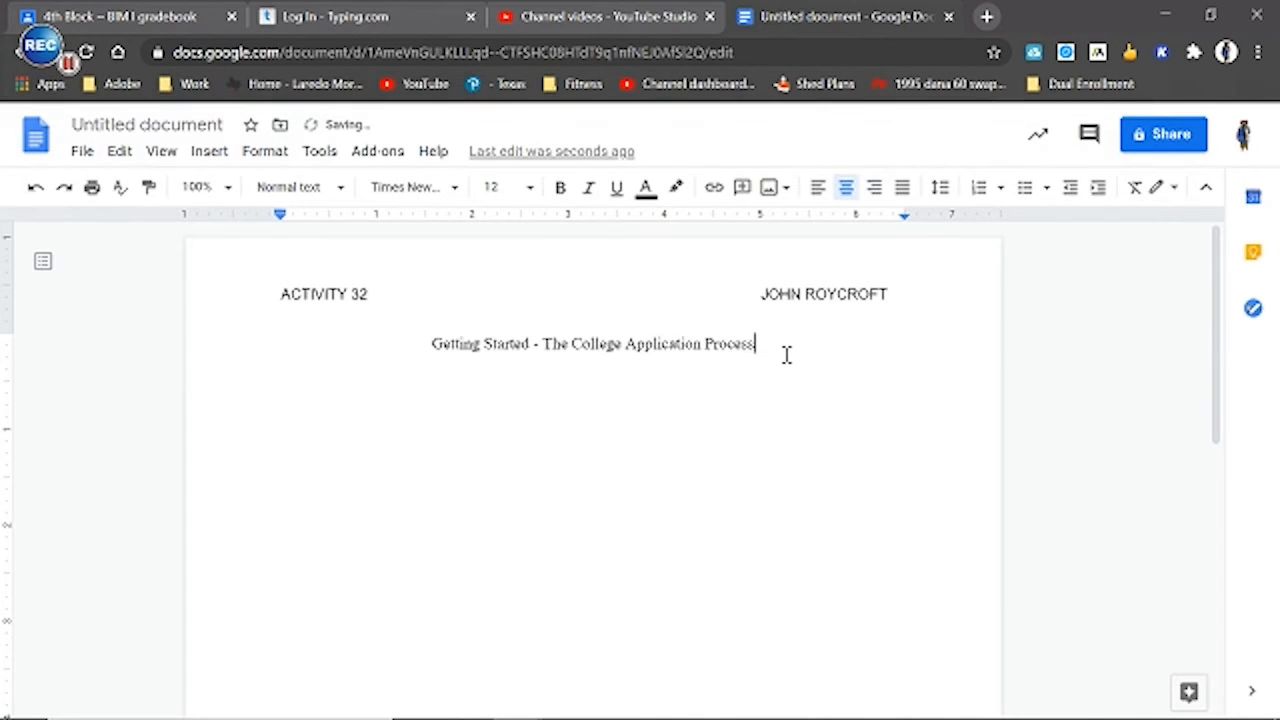
Start a left-aligned line below the title, leaving one blank line in between
key("Return")
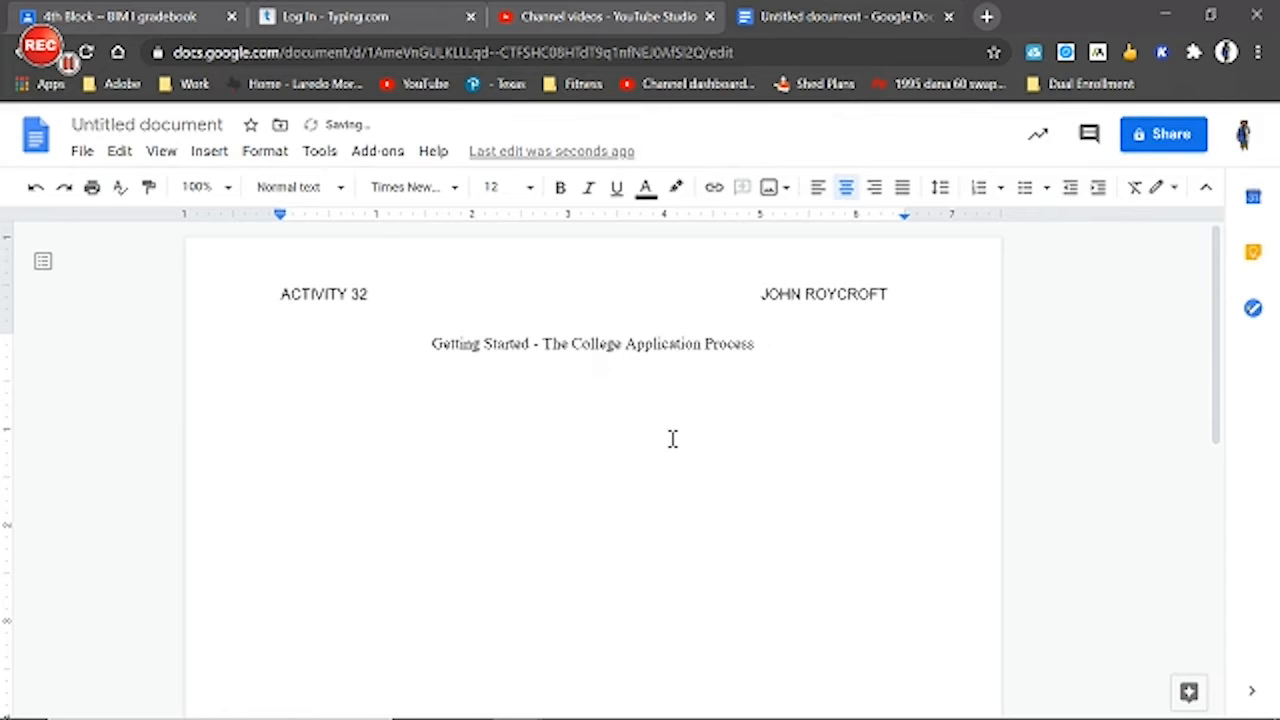
left_click(817, 187)
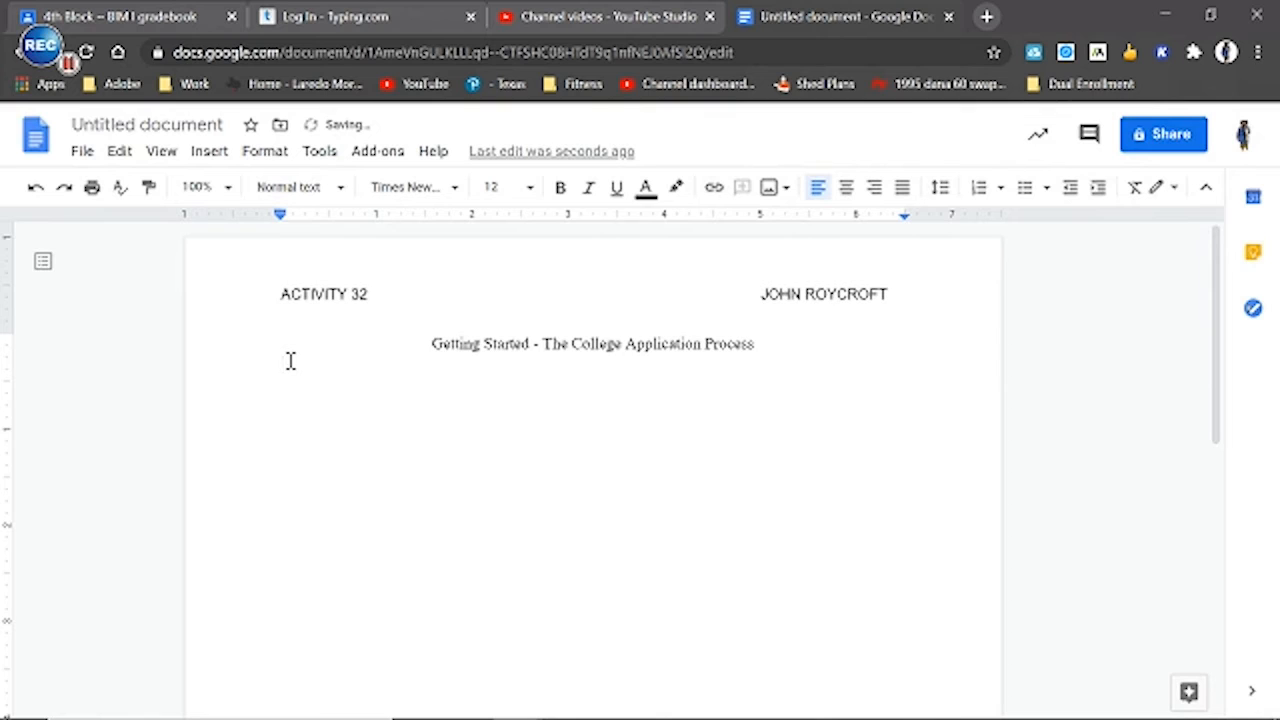
key("Return")
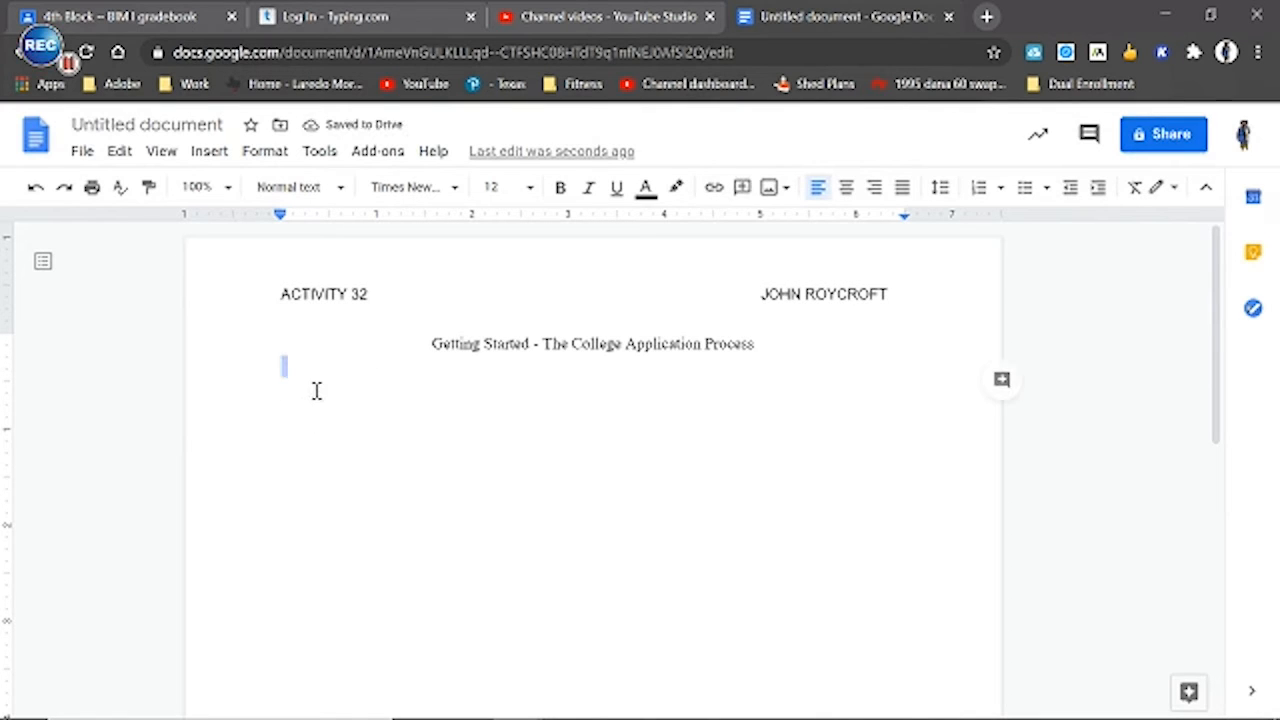
key("Return")
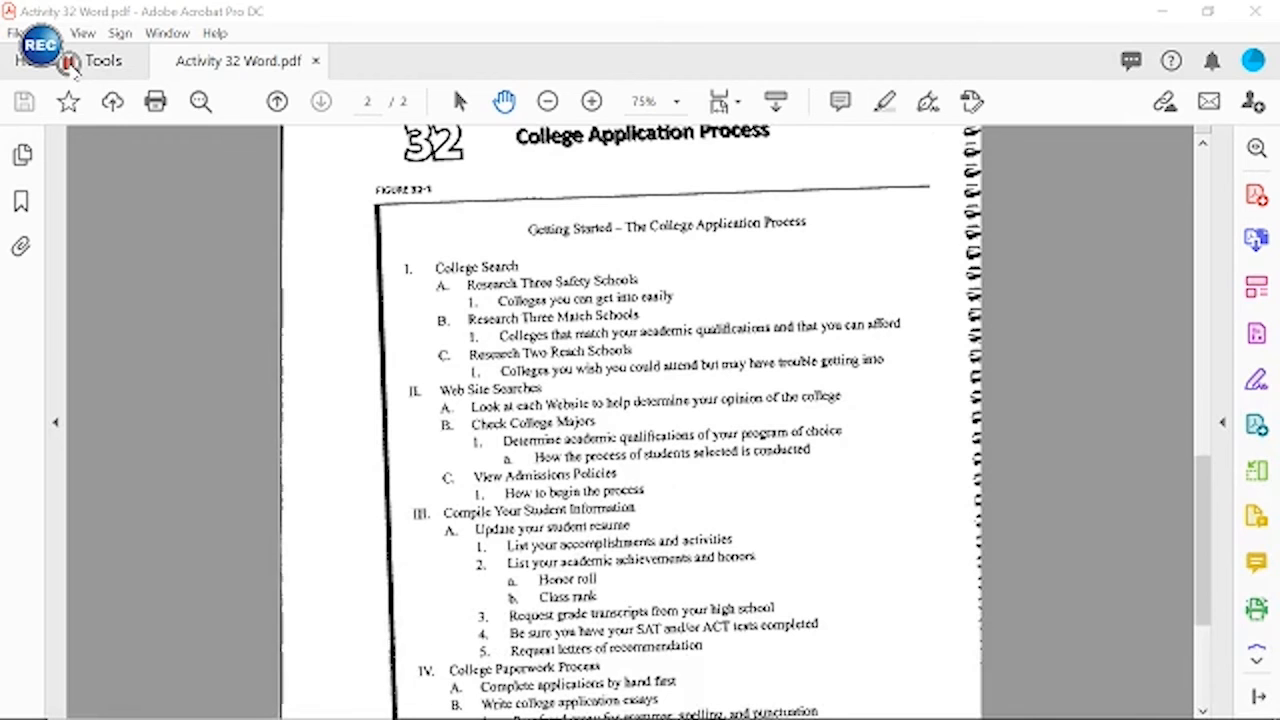
Review the outline's numbering levels in the Activity 32 PDF in Acrobat and switch back to the Google Docs document
key("alt+Tab")
left_click(665, 703)
left_click(663, 705)
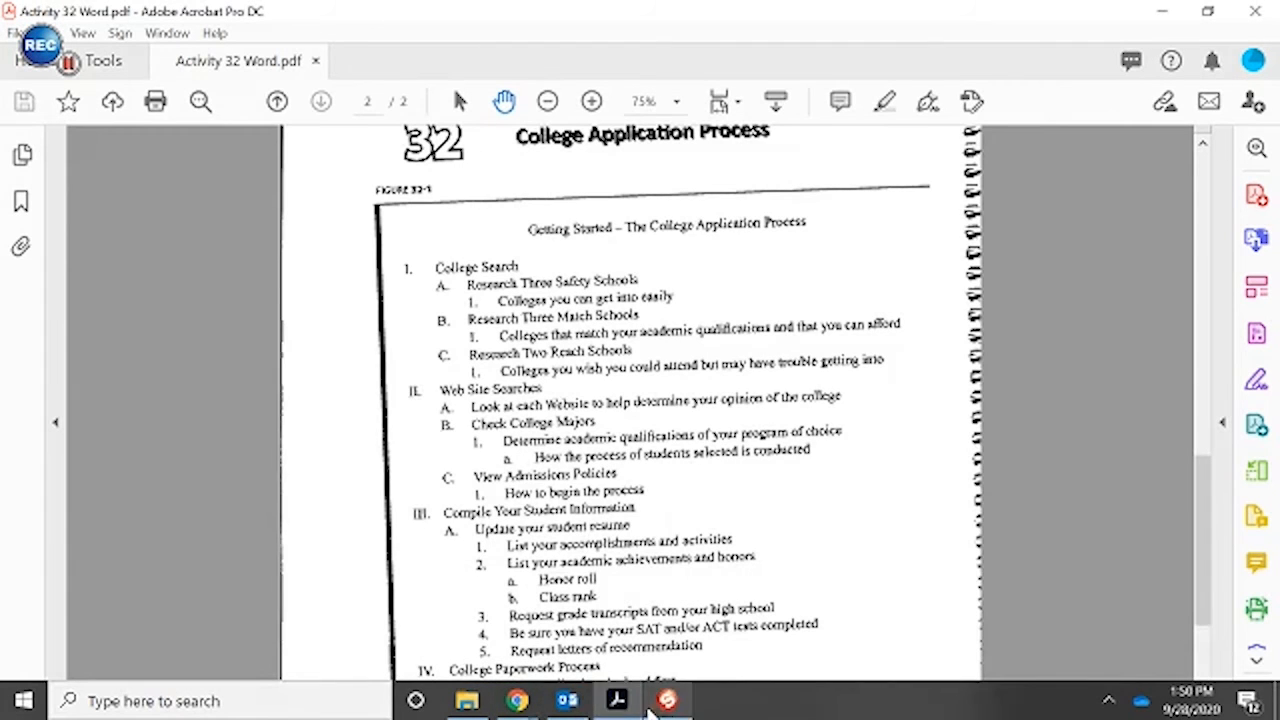
left_click(616, 703)
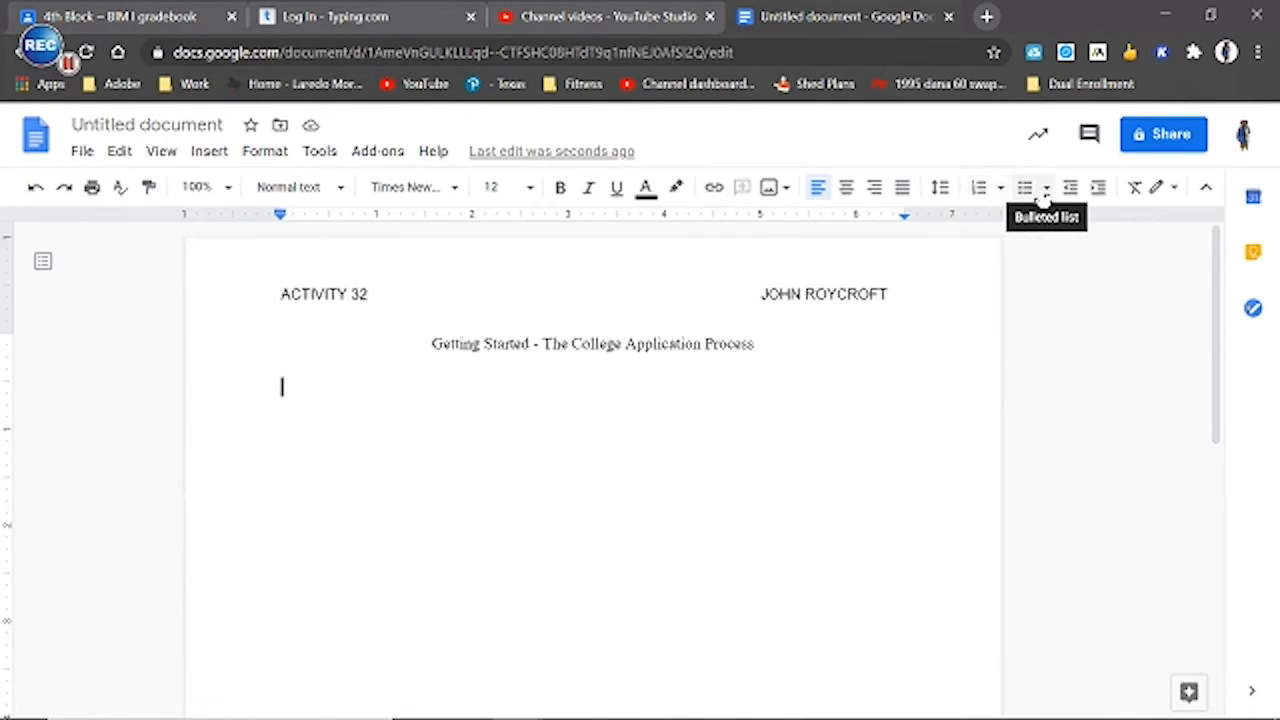
Format the line below the title as a numbered list with the I., A., 1. outline style
left_click(1044, 194)
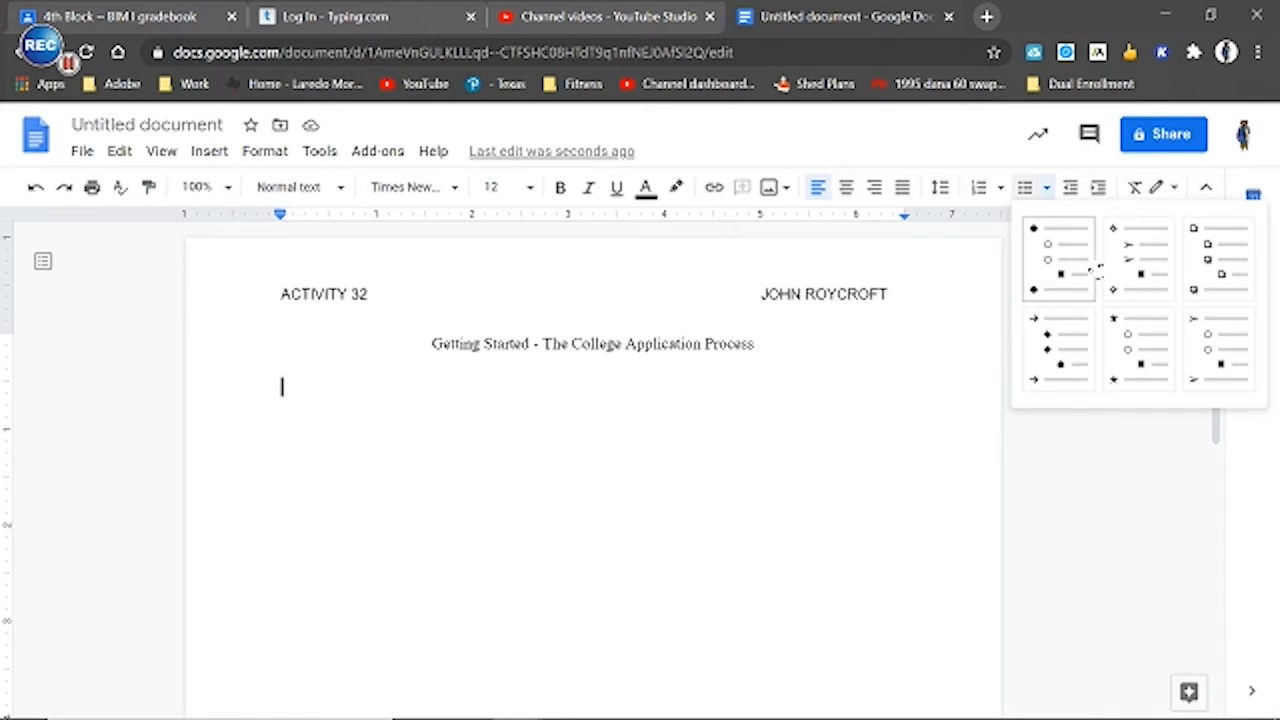
left_click(1000, 187)
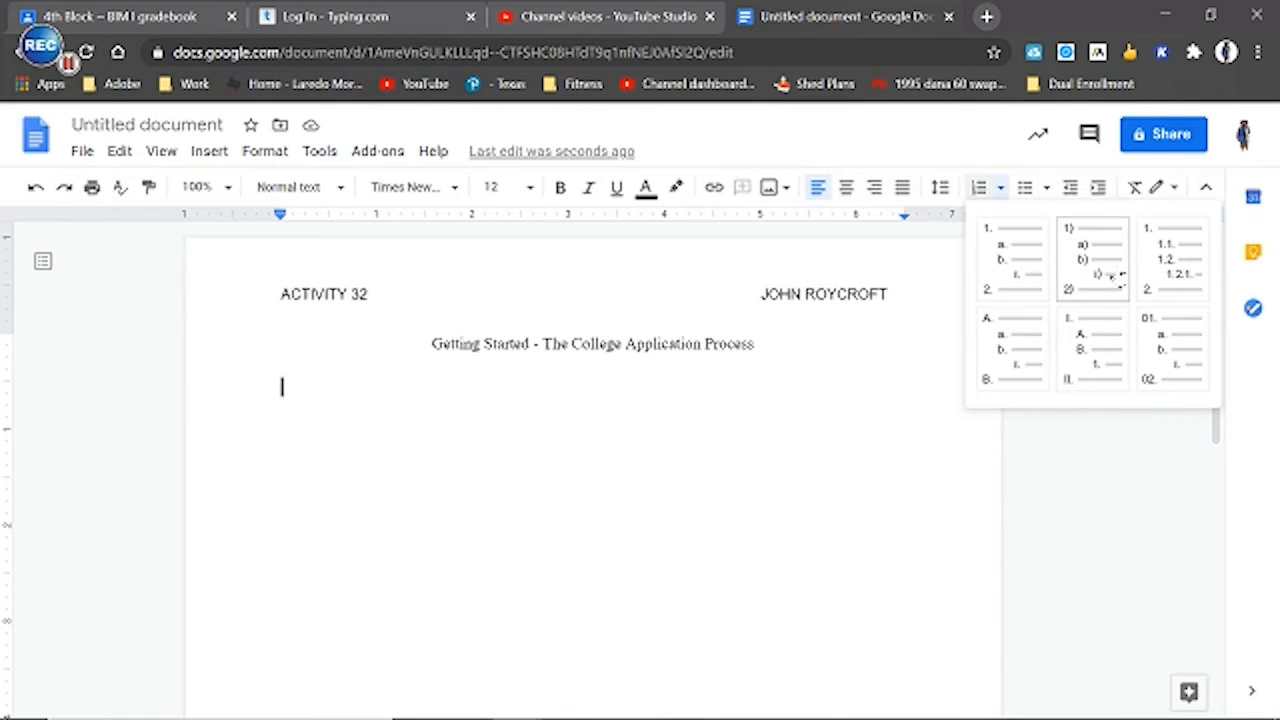
left_click(1093, 348)
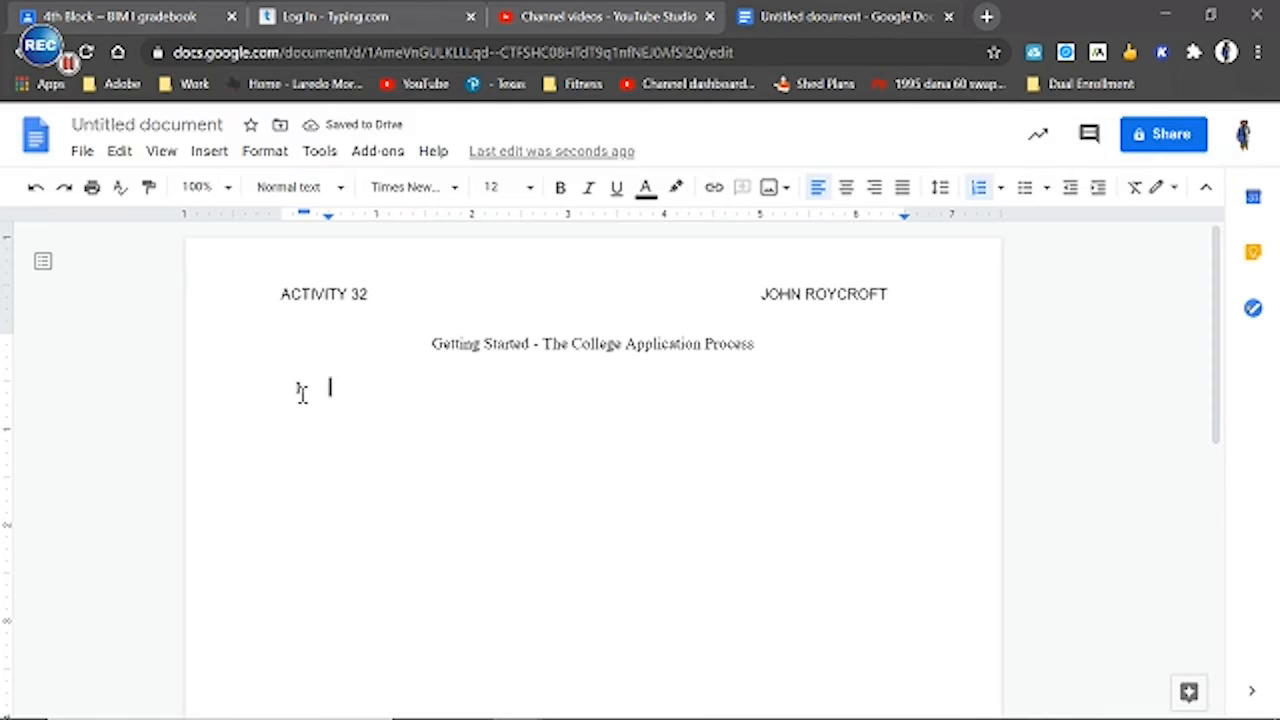
Check the first outline entries of Figure 32-1 in the Acrobat PDF and return to the started list in Google Docs
left_click(615, 702)
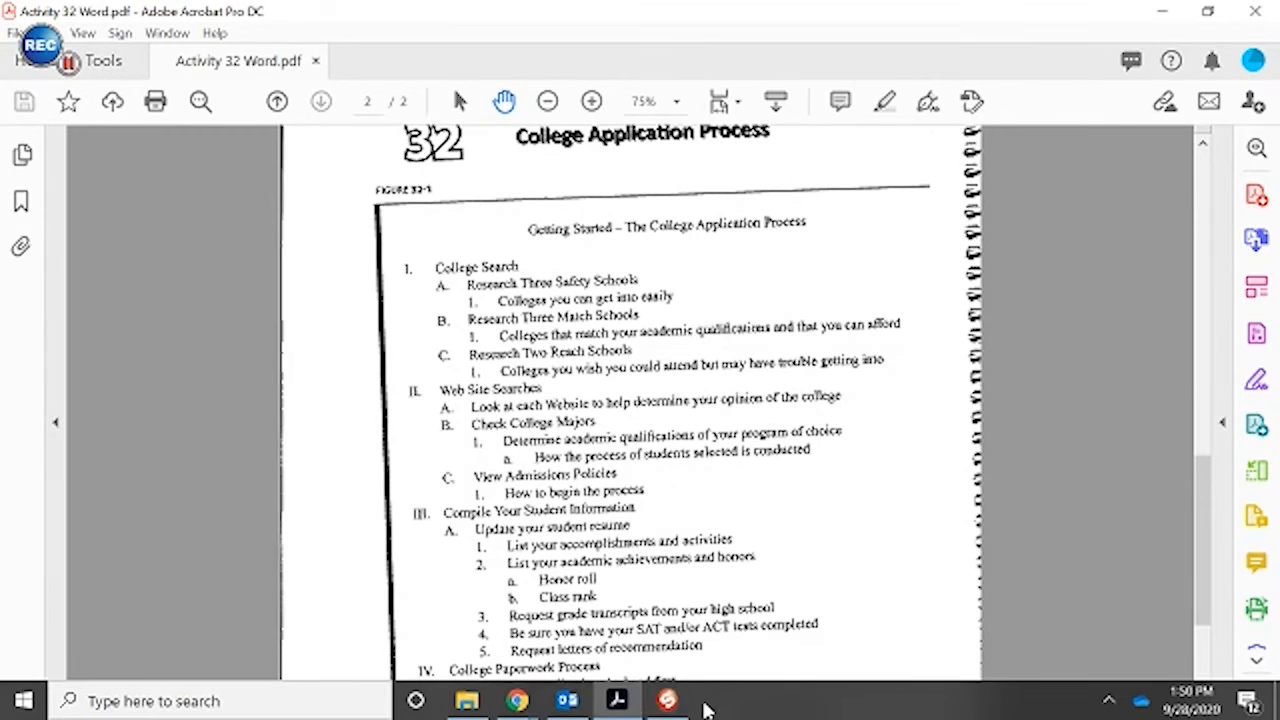
left_click(588, 710)
left_click(616, 706)
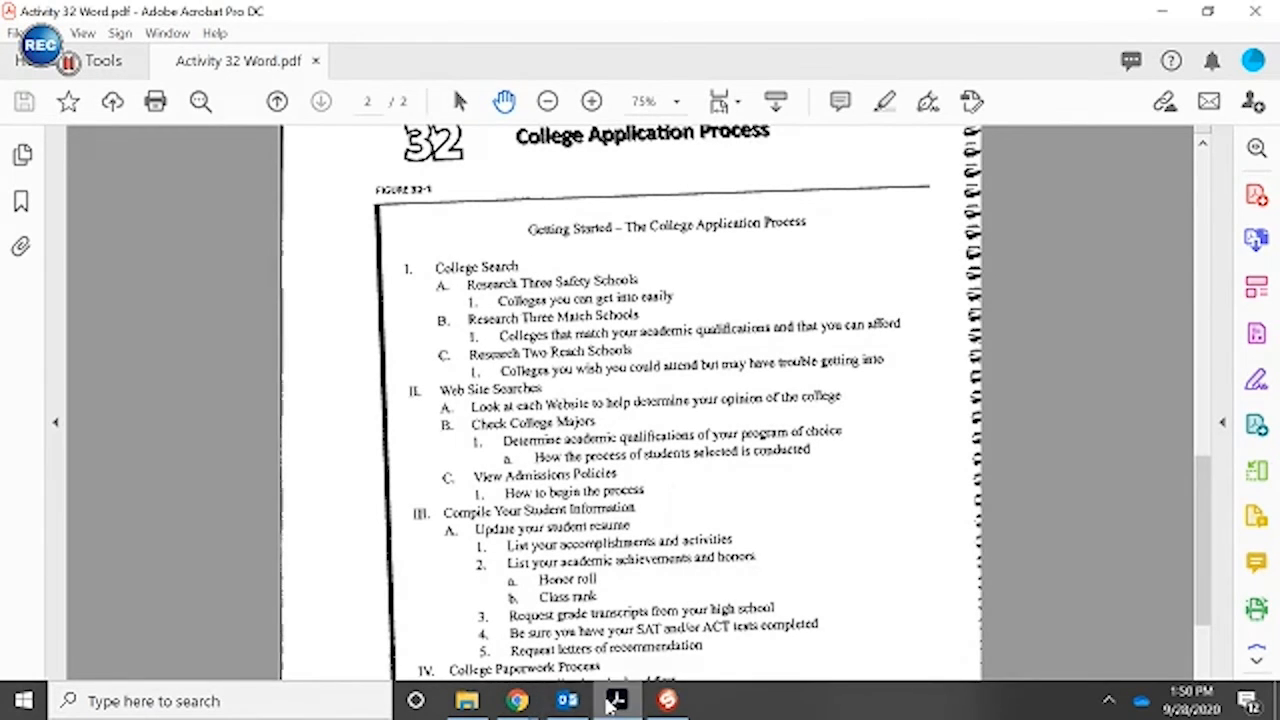
left_click(616, 706)
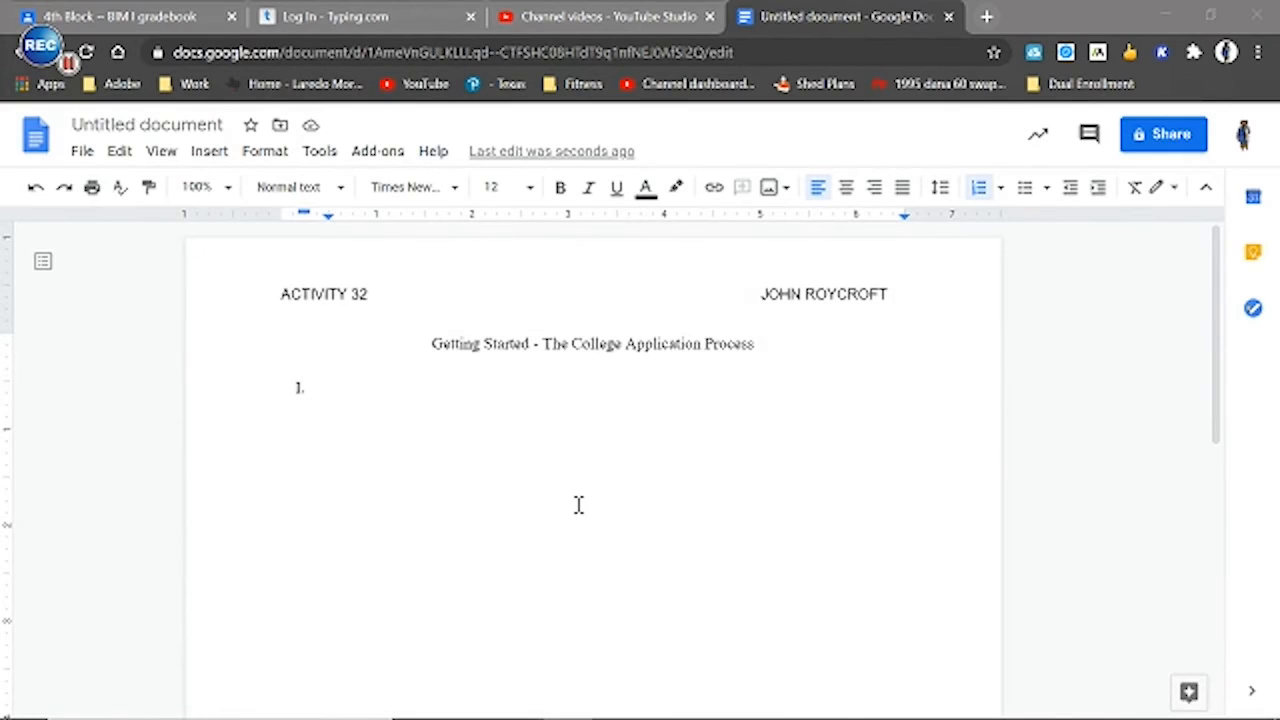
Enter "College Search" as entry I. of the outline and start a new line below it
left_click(443, 387)
type("C")
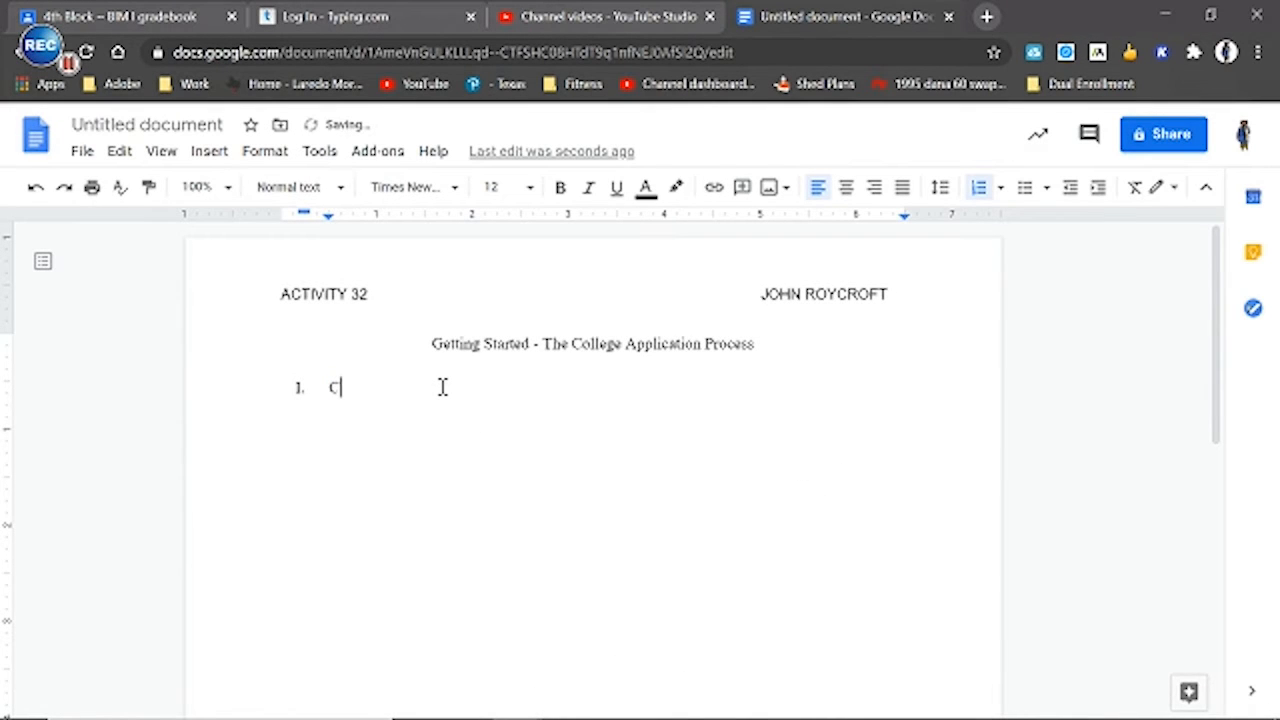
type("ol")
key("BackSpace")
key("BackSpace")
type("Search")
key("Return")
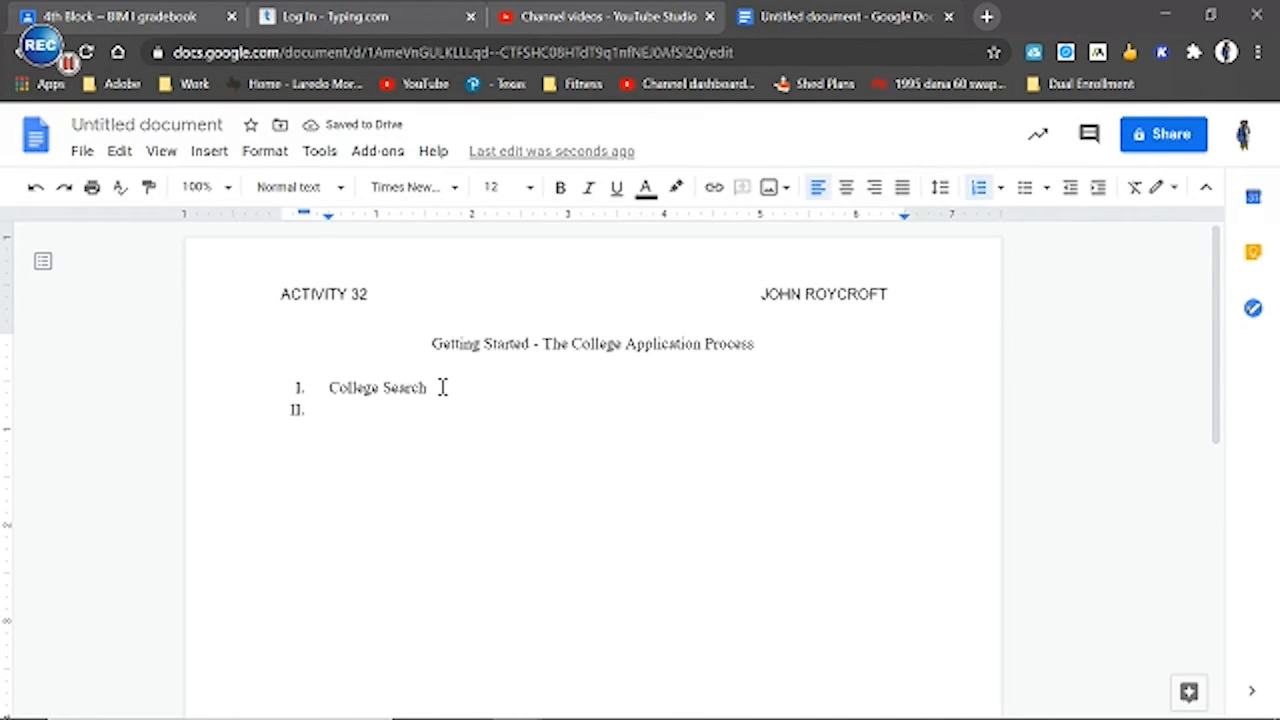
Check the entry under College Search in the Acrobat PDF, return to Google Docs and demote the empty second line to level A
mouse_move(505, 718)
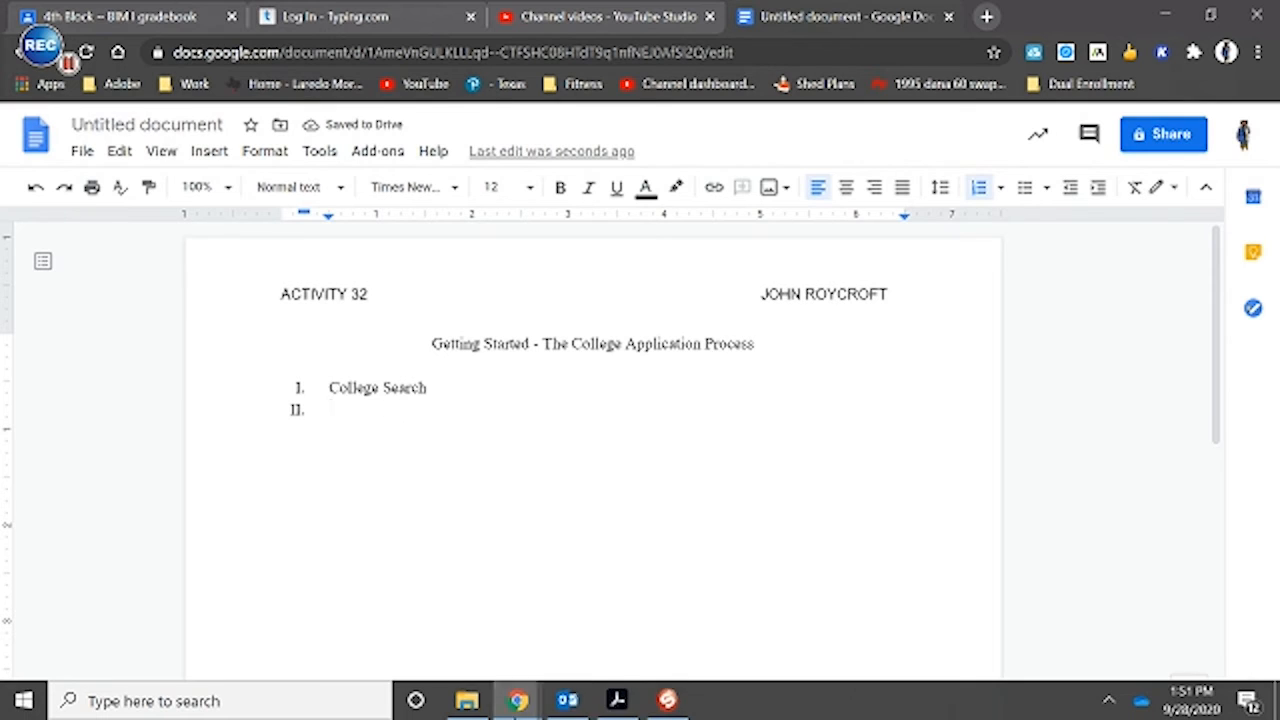
left_click(615, 699)
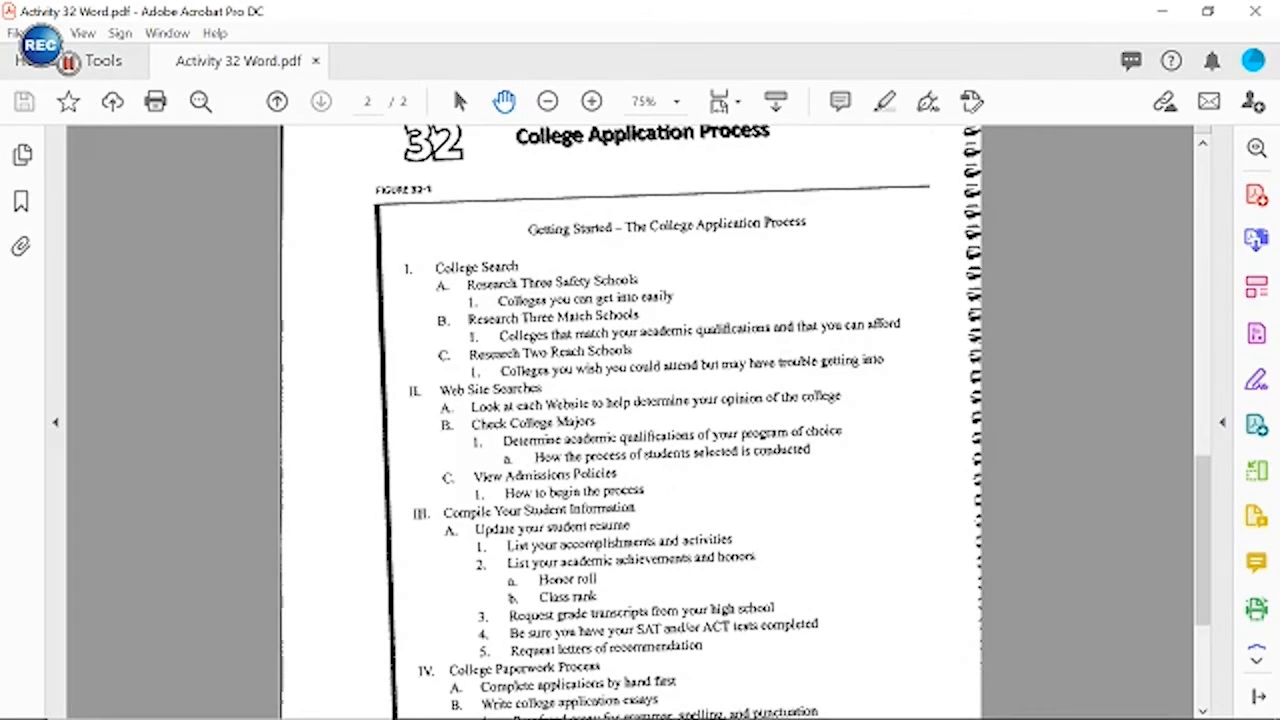
mouse_move(730, 716)
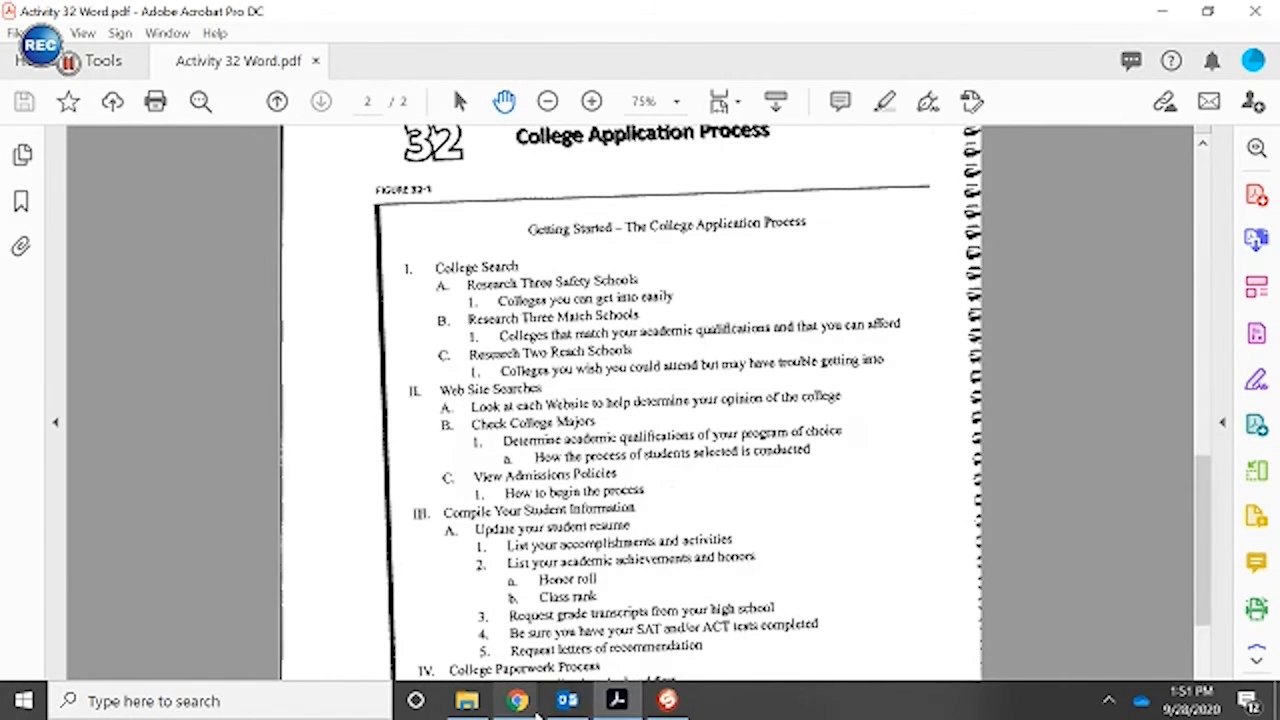
left_click(617, 702)
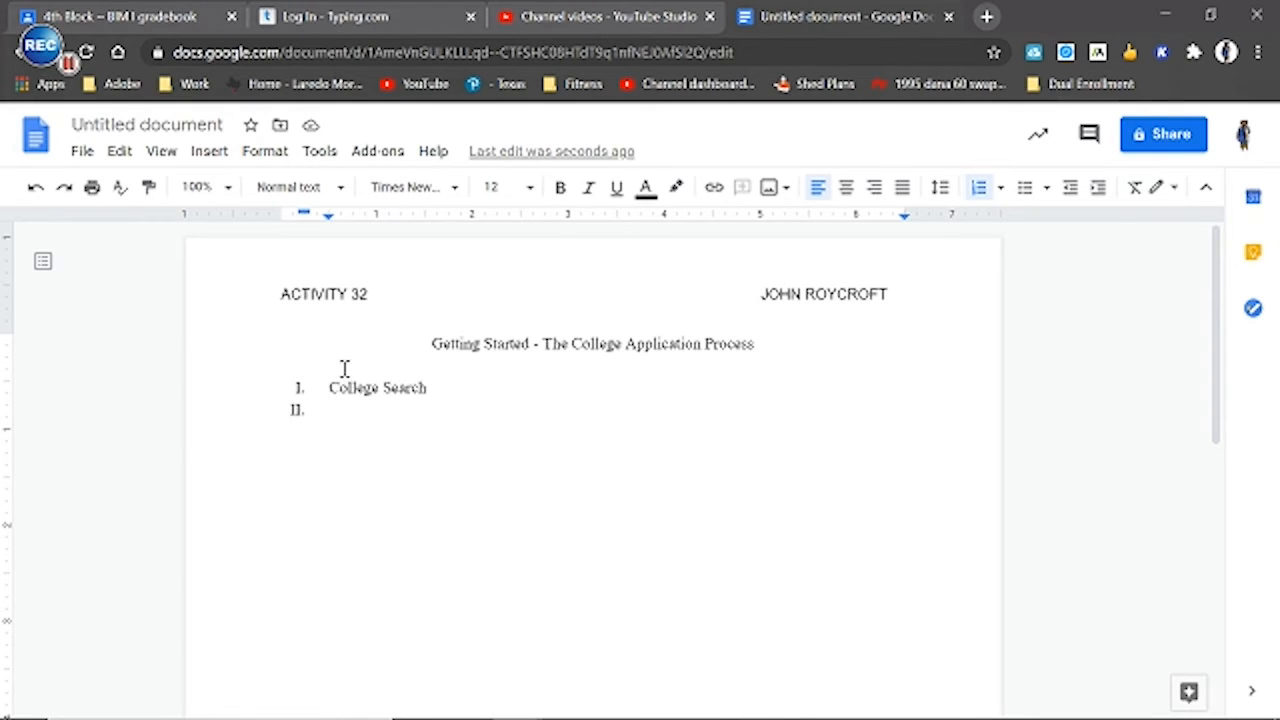
left_click(1099, 196)
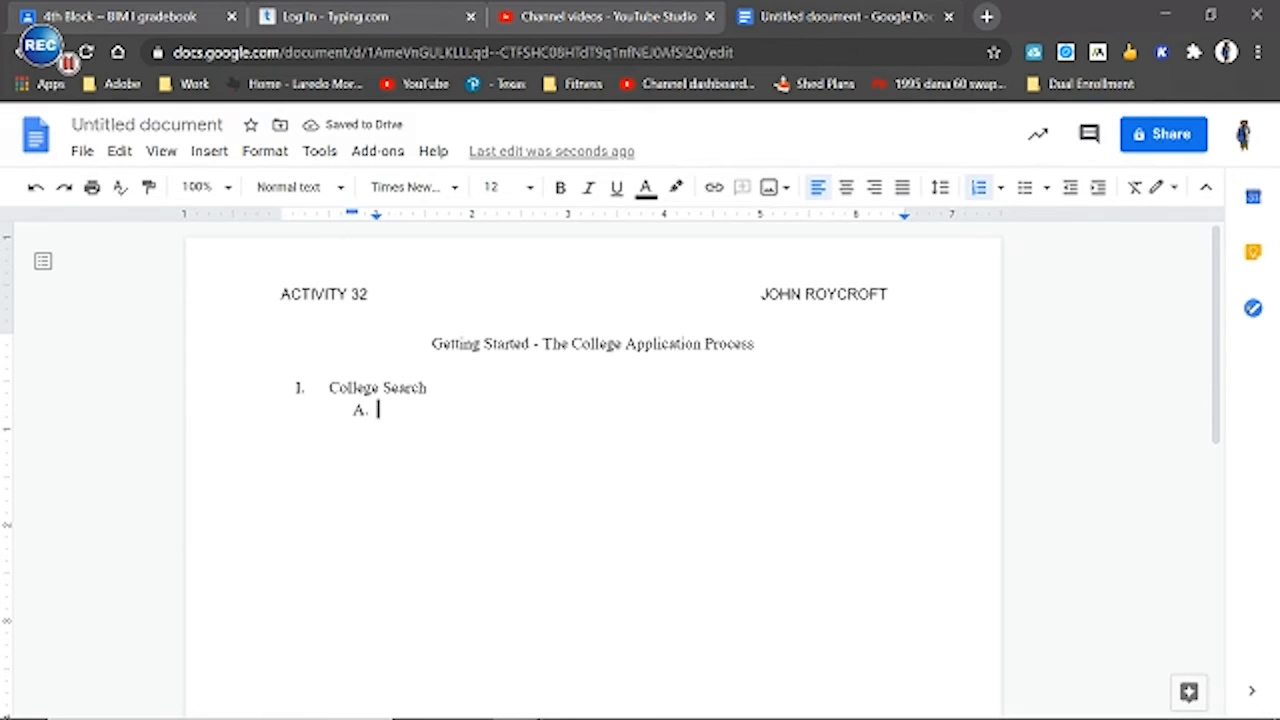
Enter "Research Three Safety Schools" as item A under College Search, checking the wording in the Acrobat PDF, and start a new line
mouse_move(576, 717)
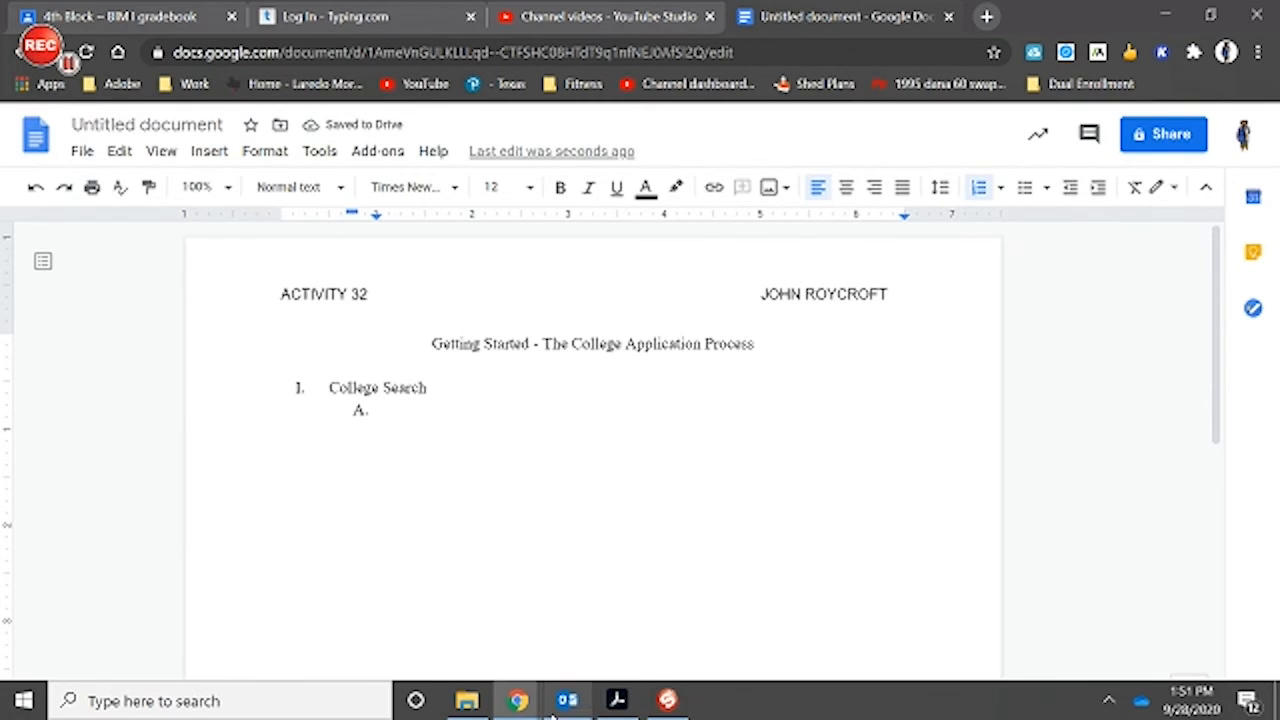
left_click(618, 702)
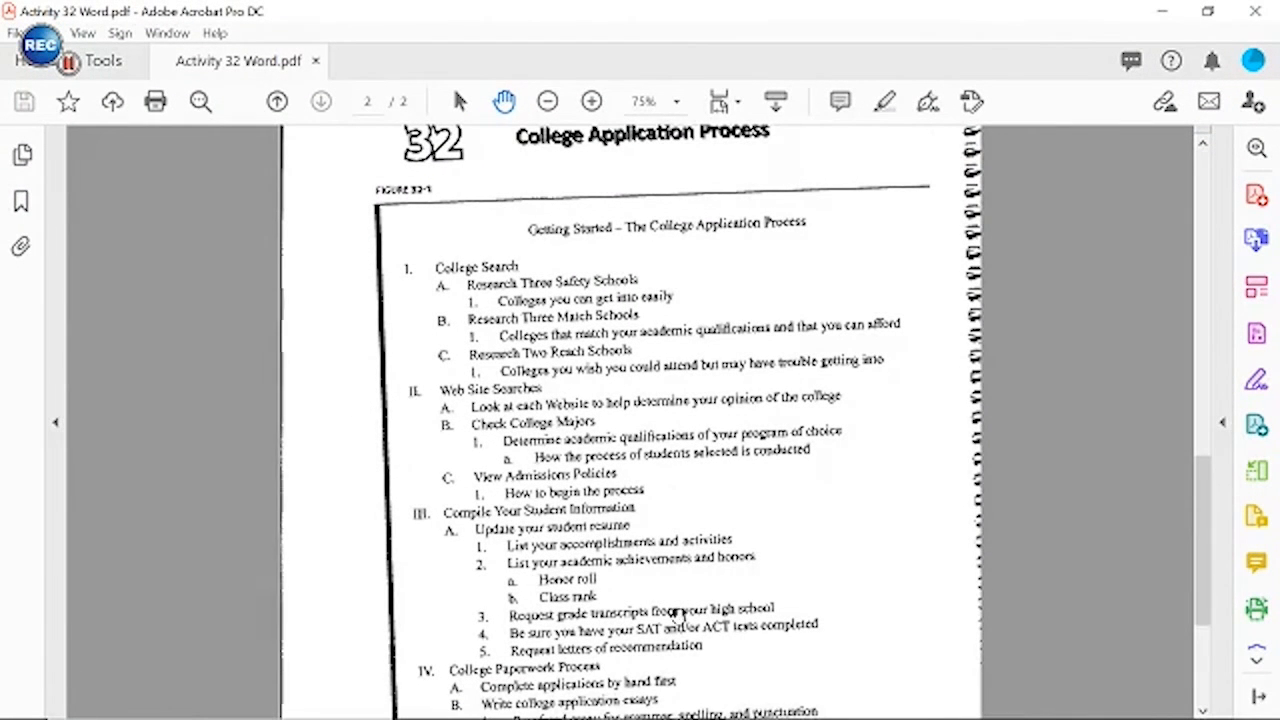
left_click(667, 701)
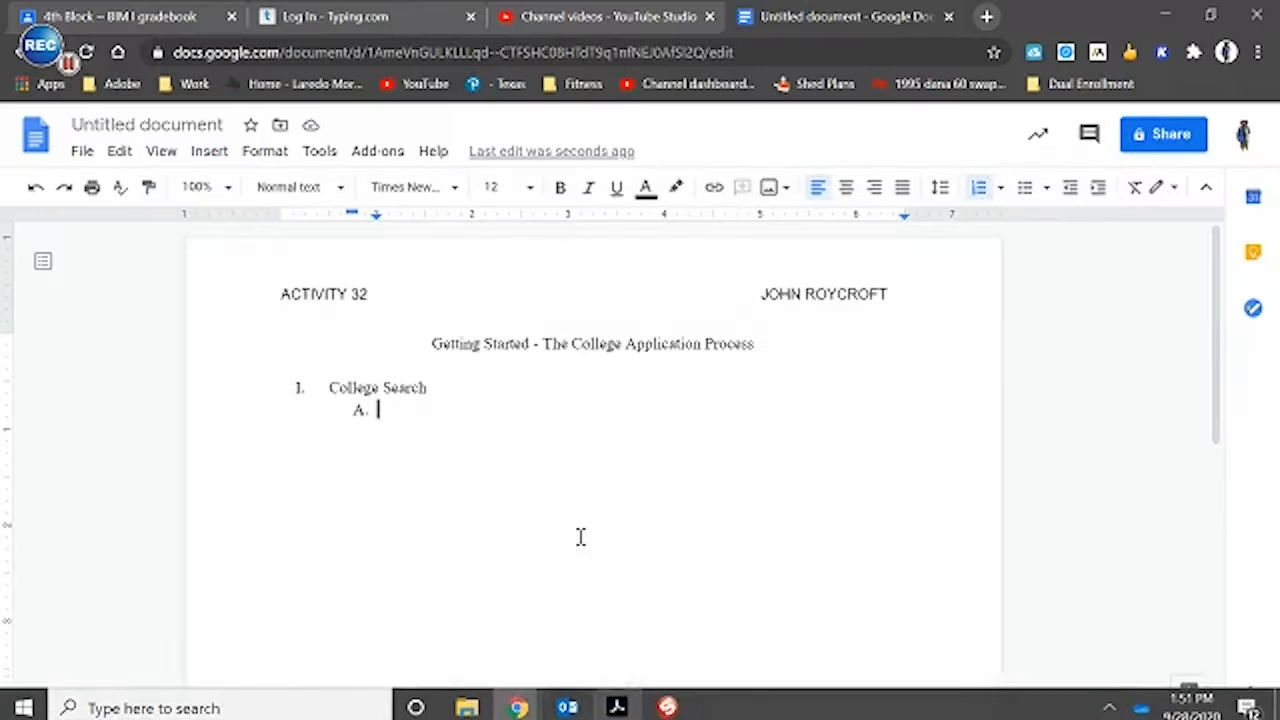
type("Re")
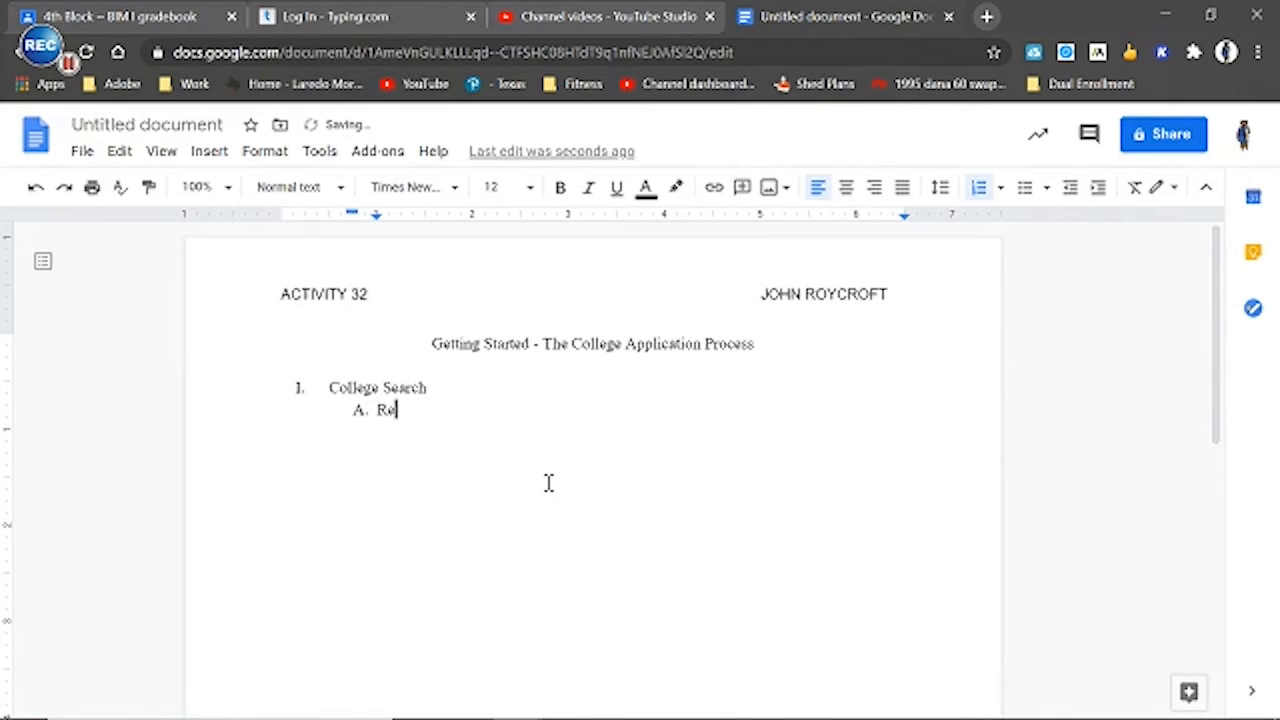
type("search Three")
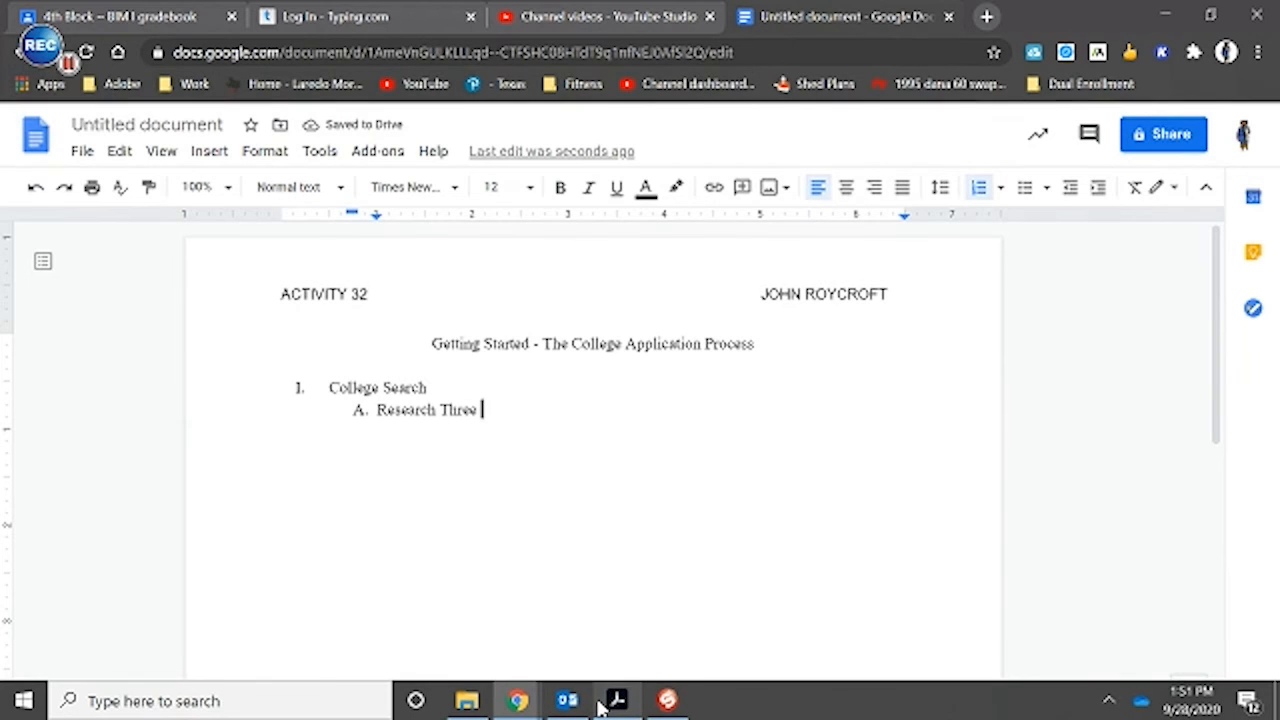
left_click(615, 701)
left_click(612, 701)
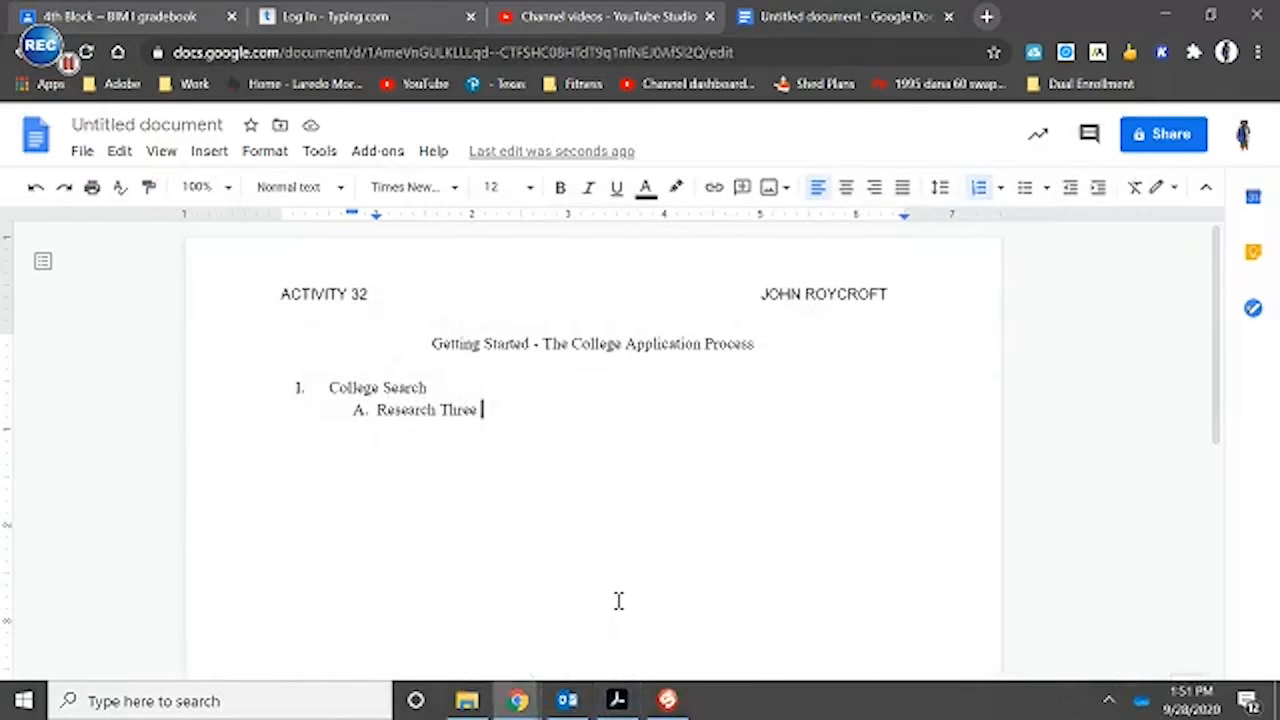
type("Safety")
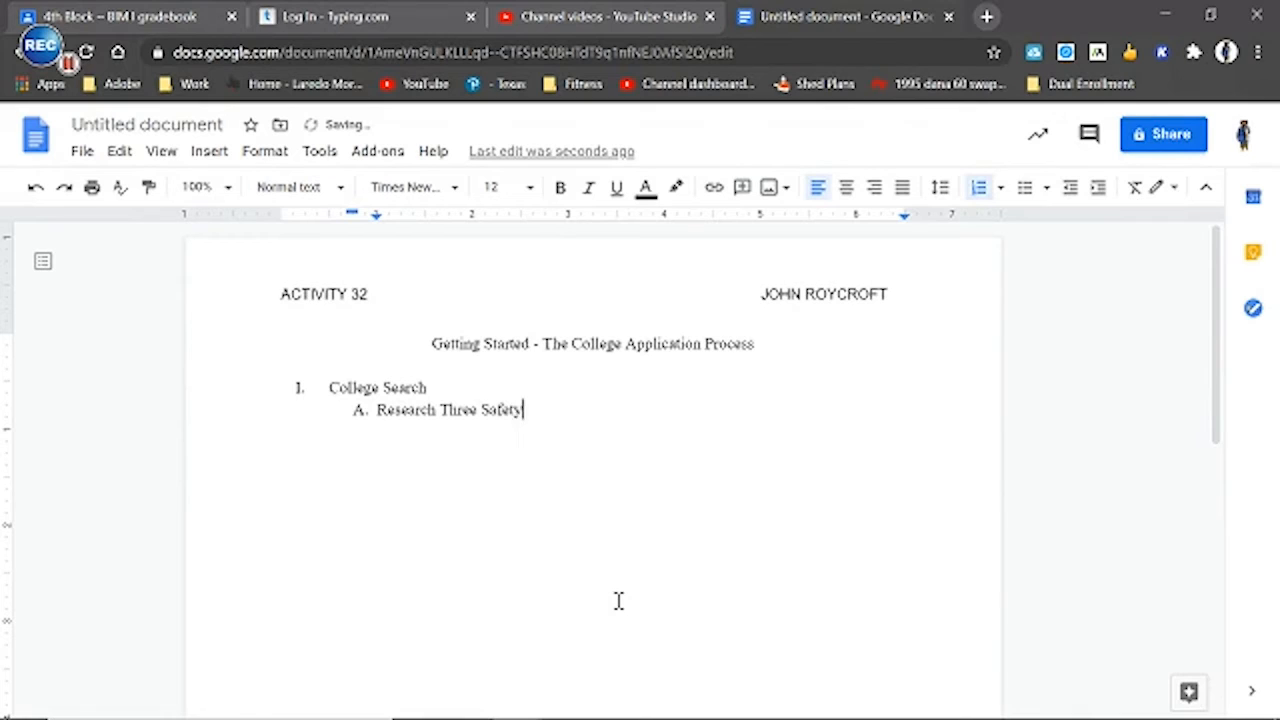
type(" S")
key("BackSpace")
key("BackSpace")
key("BackSpace")
type("chools")
key("Return")
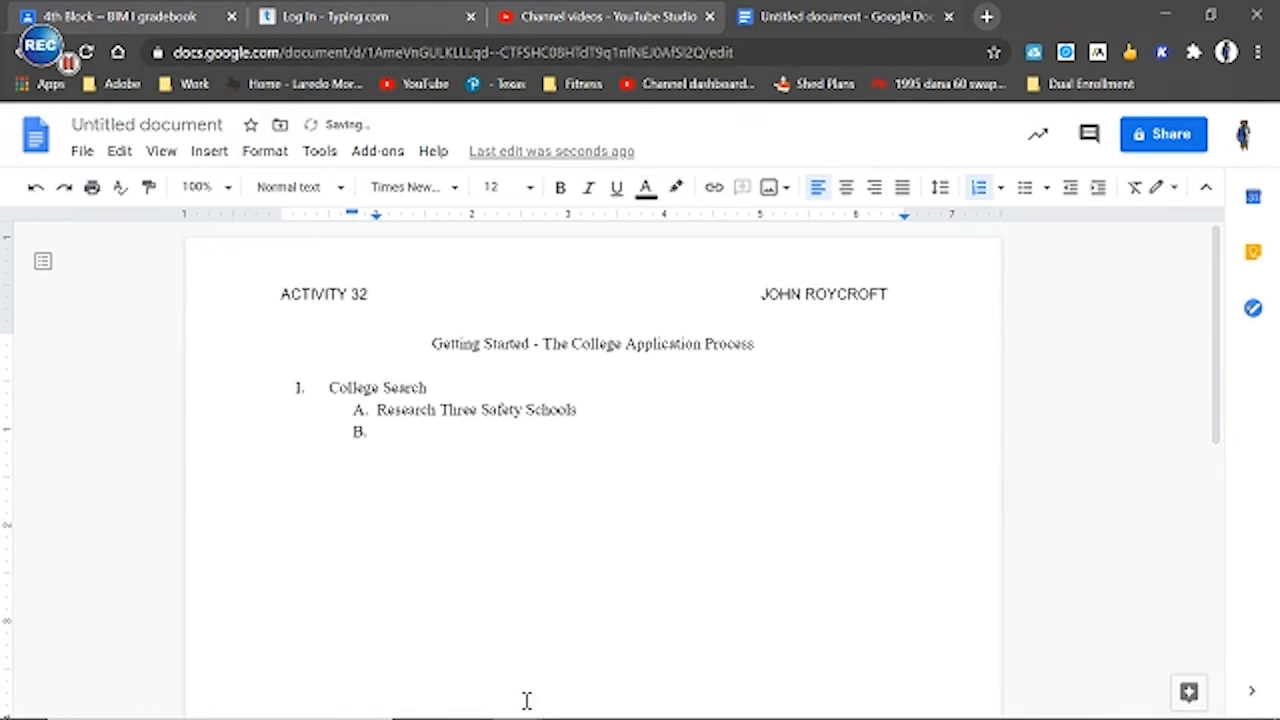
Check the entry under Research Three Safety Schools in the Acrobat PDF and demote the empty line in Google Docs to level 1
mouse_move(566, 708)
left_click(612, 699)
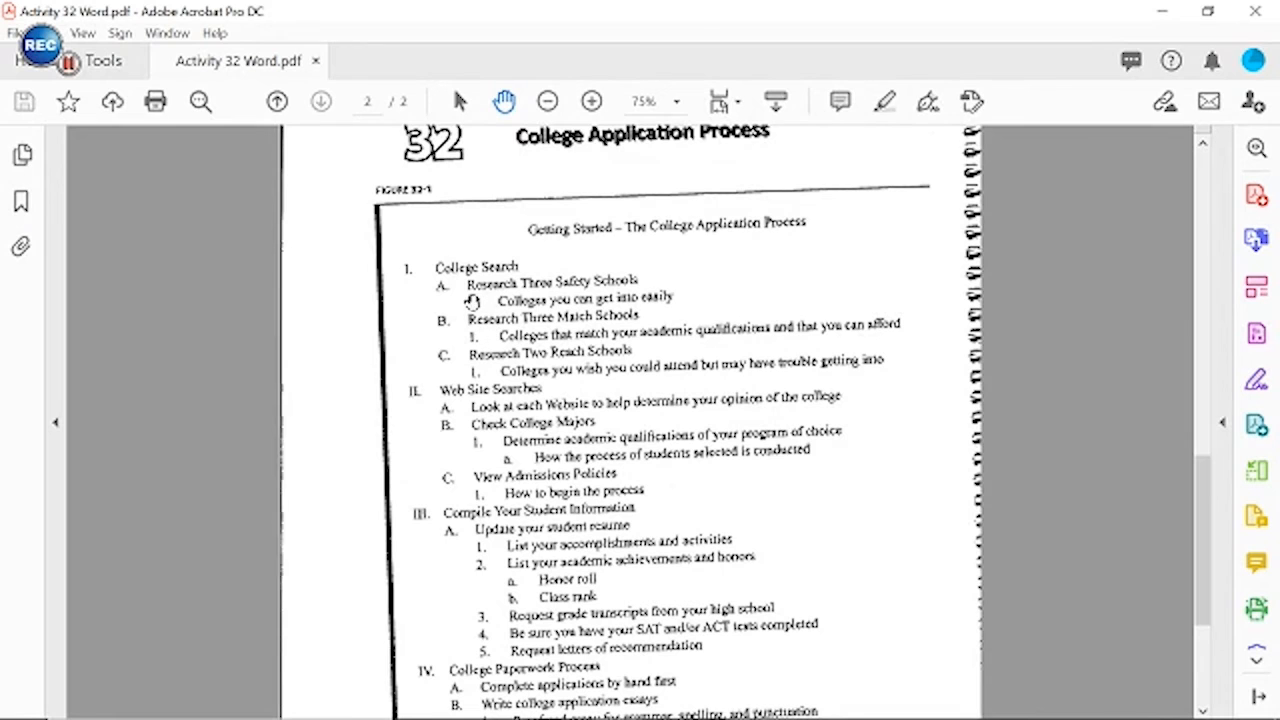
mouse_move(337, 716)
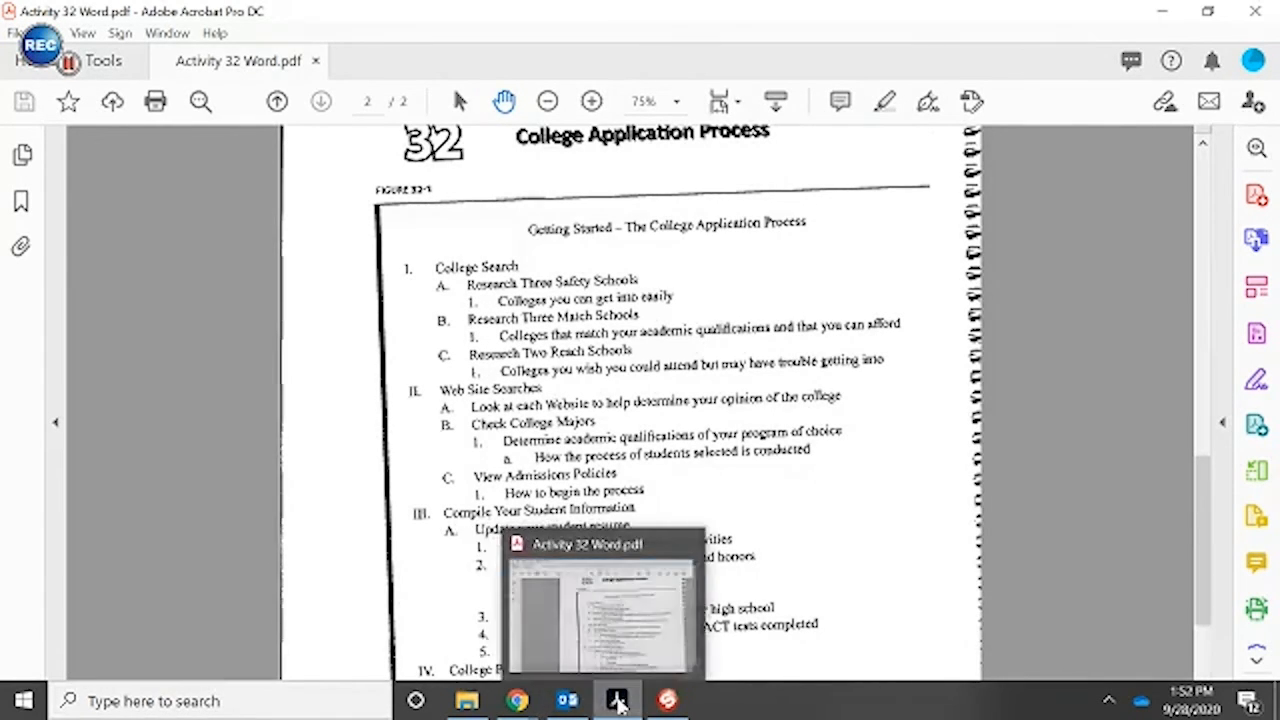
left_click(567, 700)
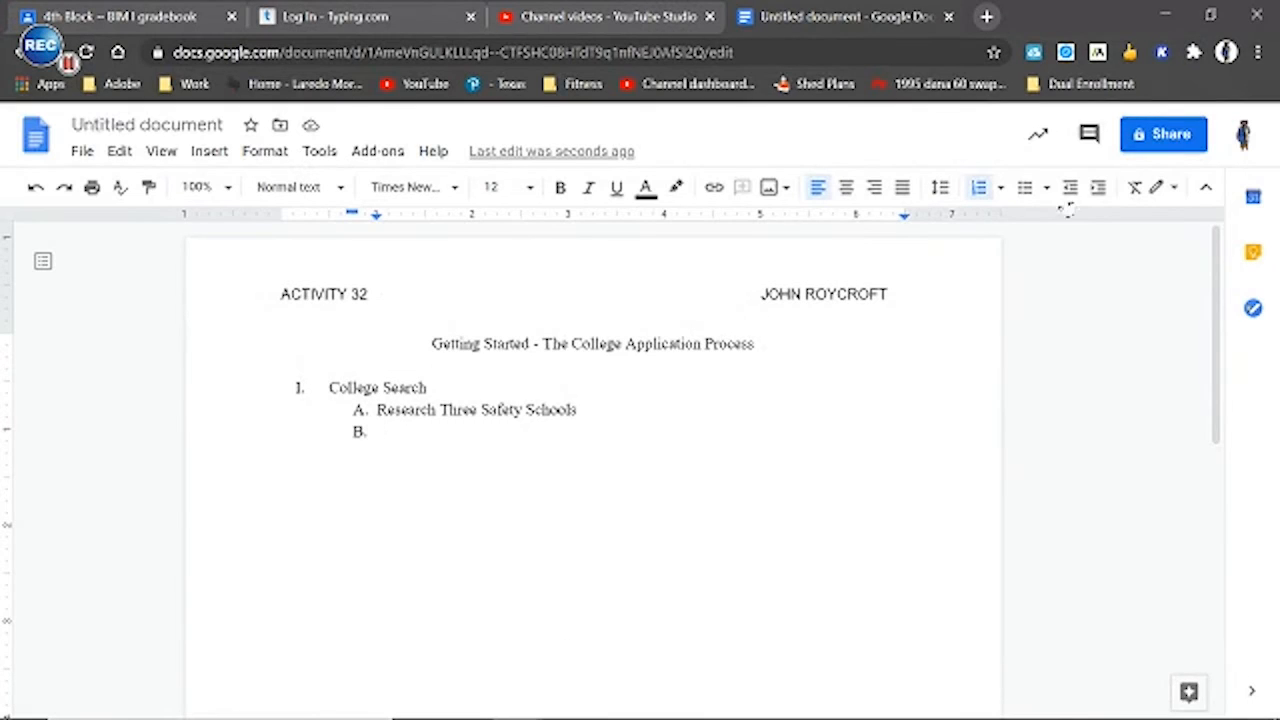
left_click(1098, 188)
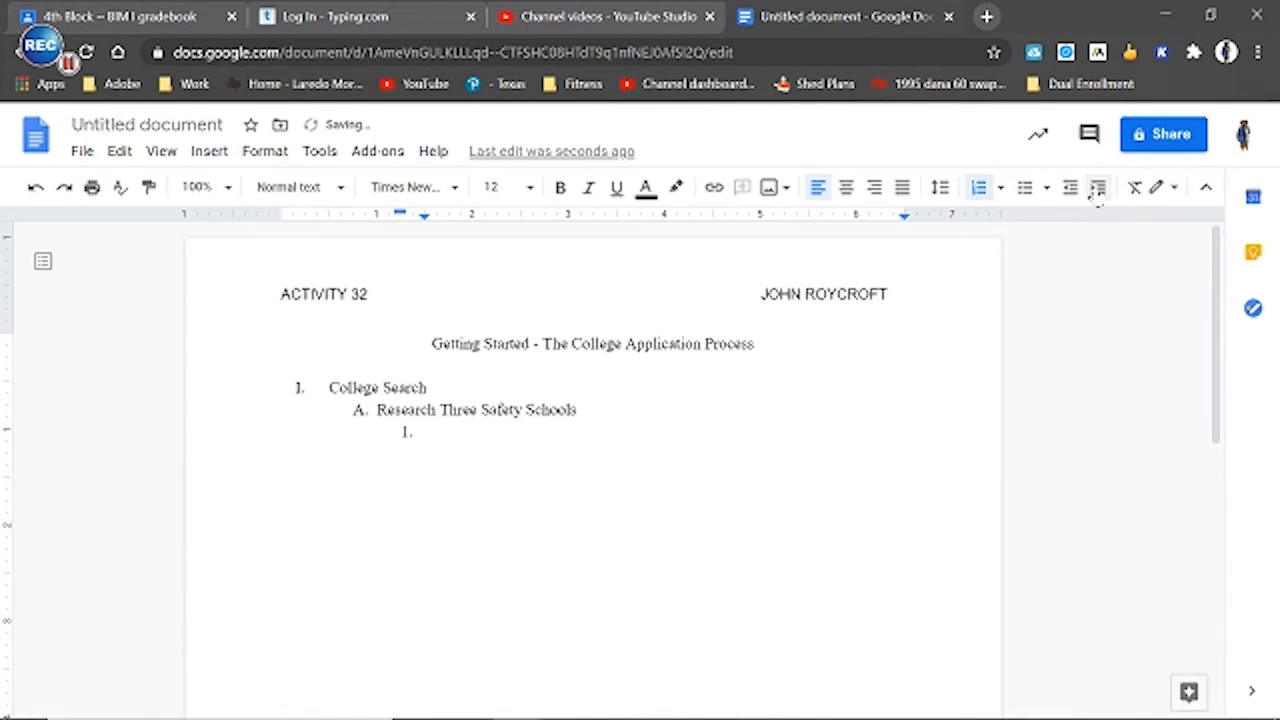
Check the Acrobat PDF and enter "Colleges you can get into easily" as item 1 under Research Three Safety Schools in Google Docs
mouse_move(546, 703)
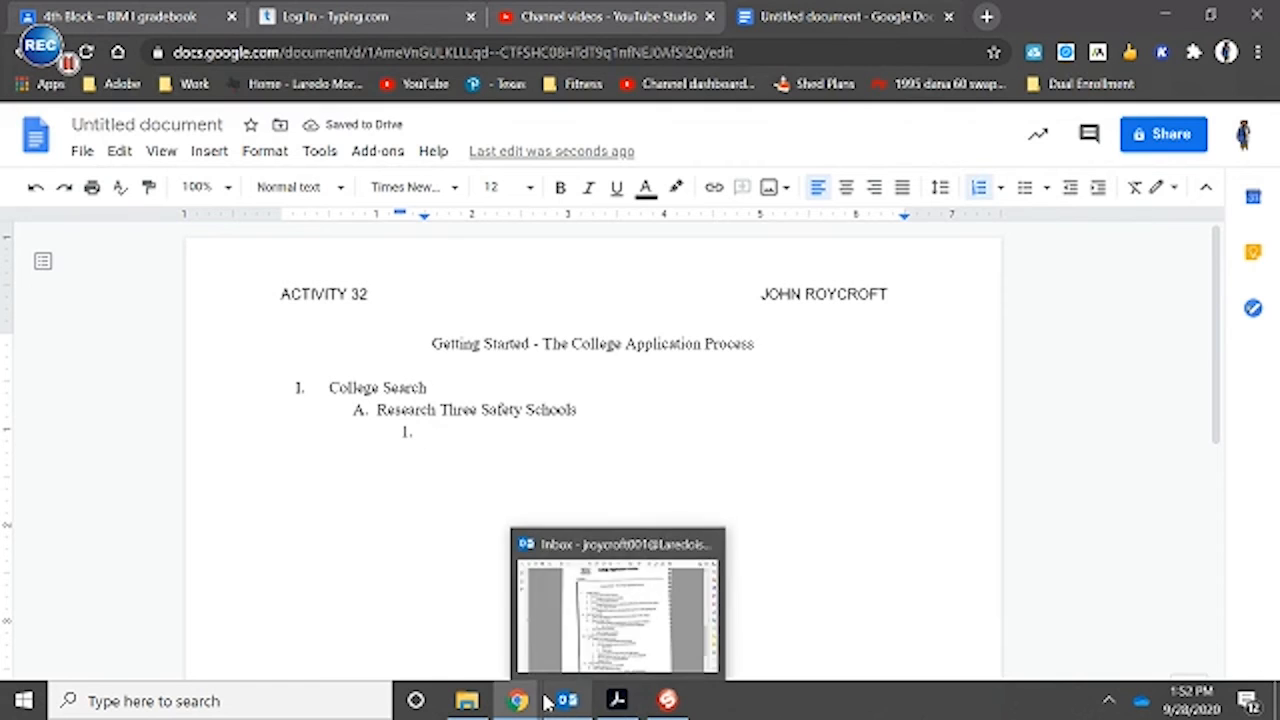
left_click(614, 698)
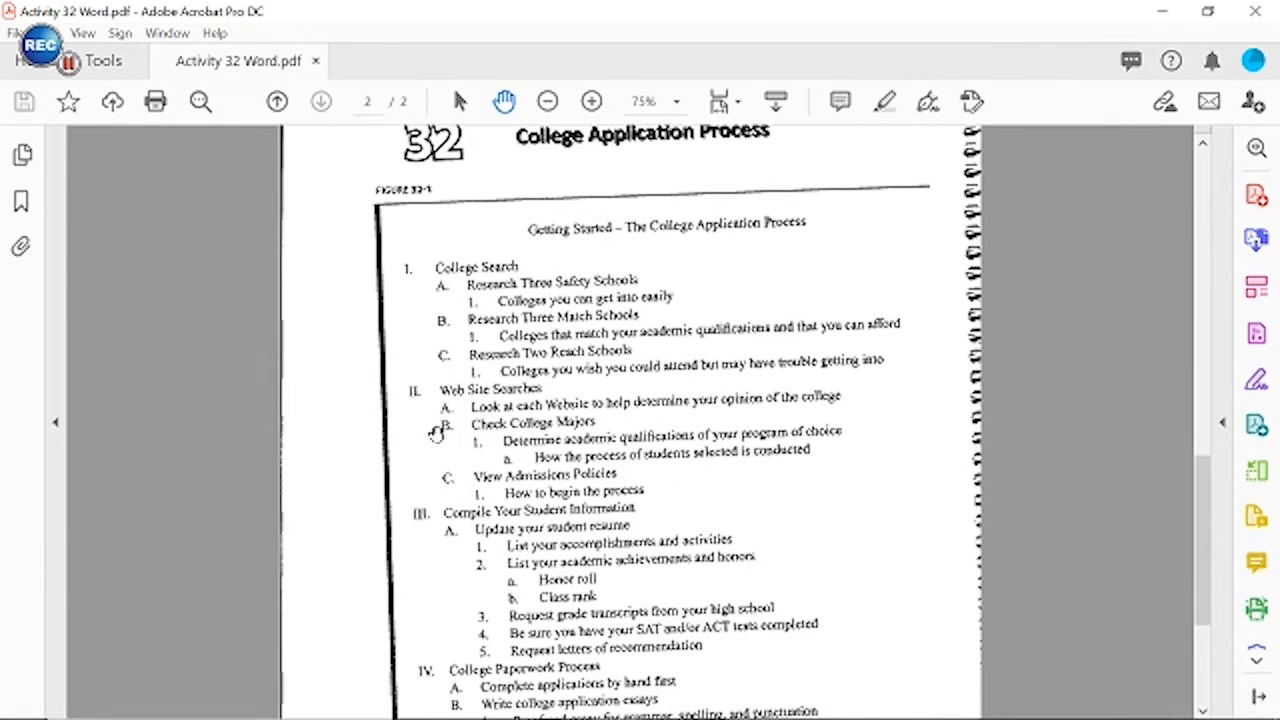
left_click(630, 710)
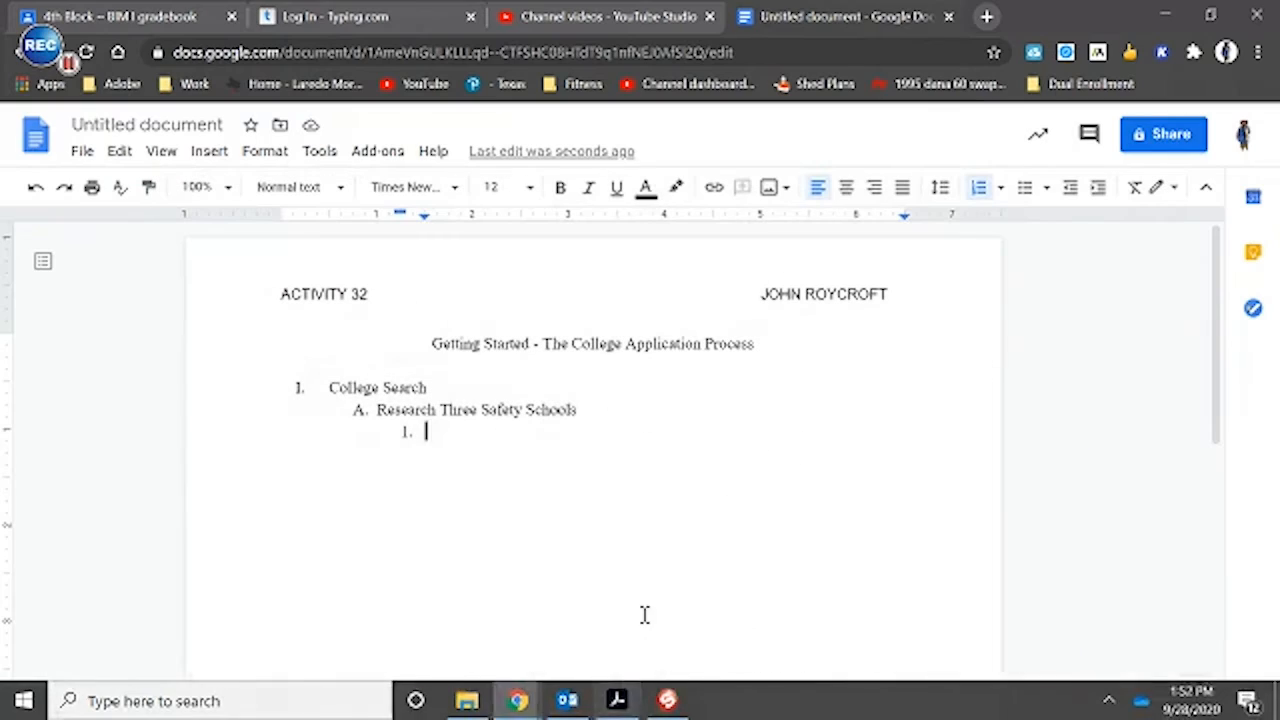
type("College")
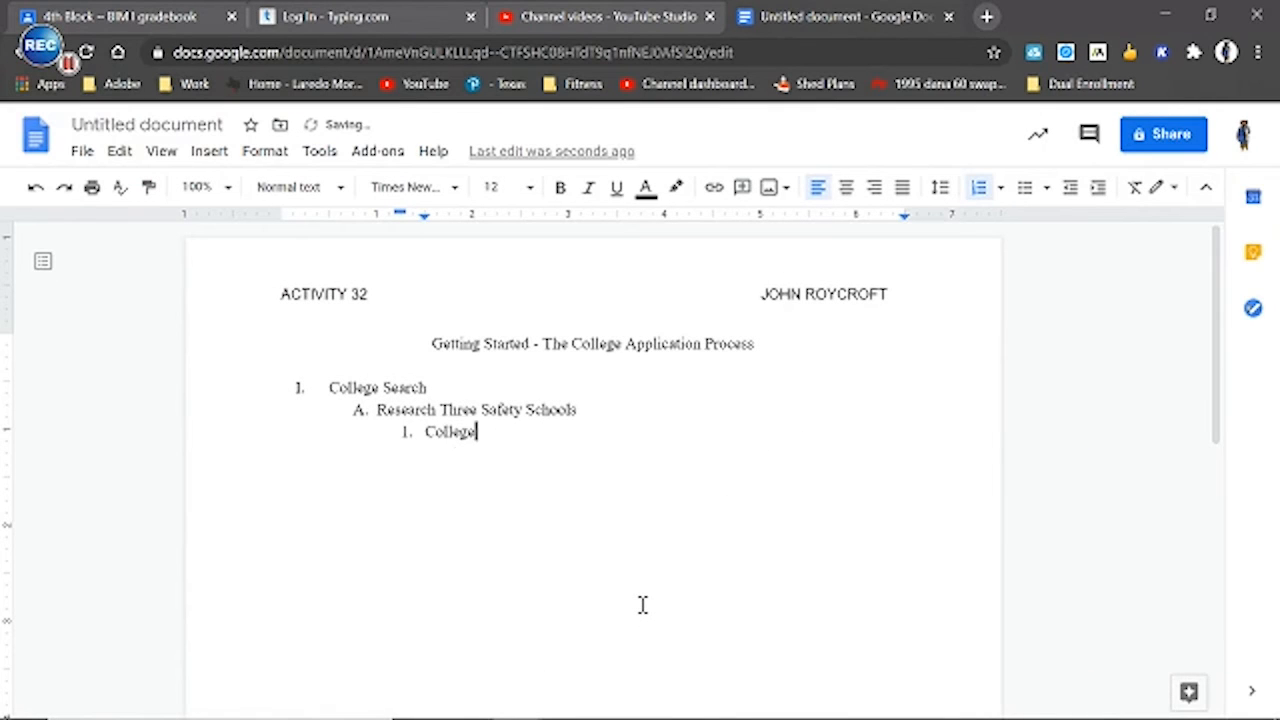
type("s ")
type("yho")
key("BackSpace")
key("BackSpace")
type("ou can get into ")
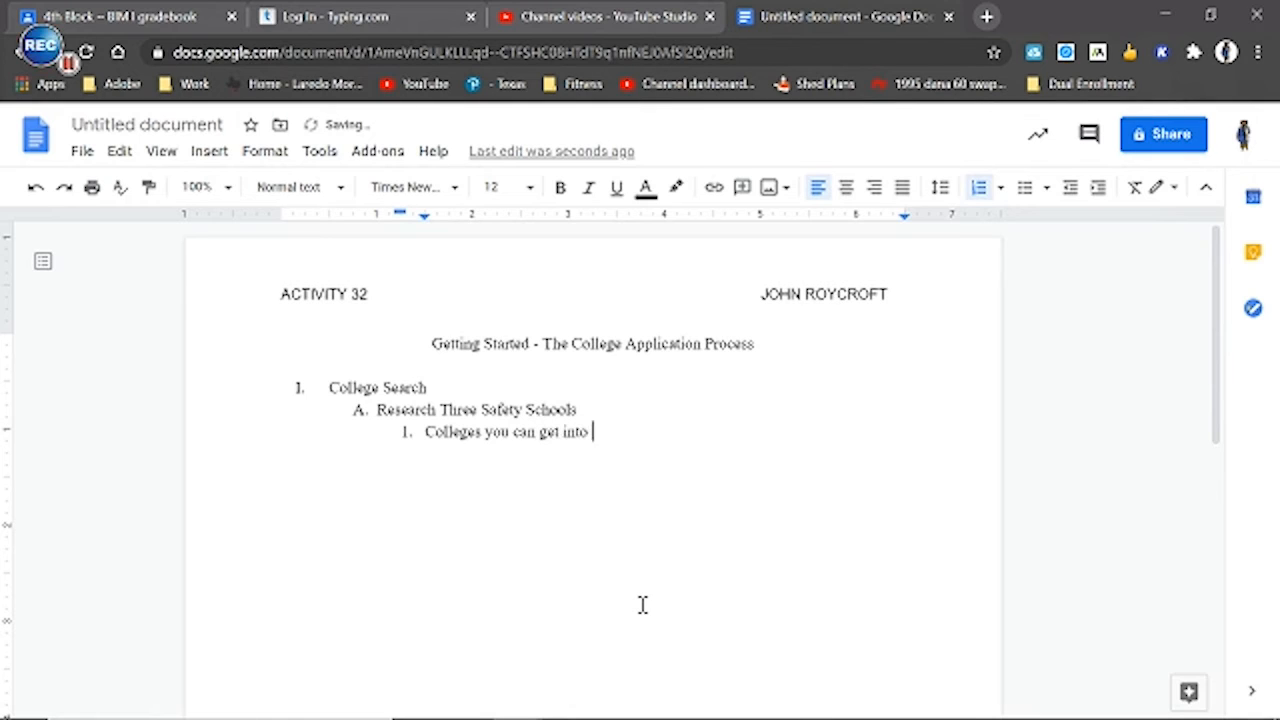
type("easily")
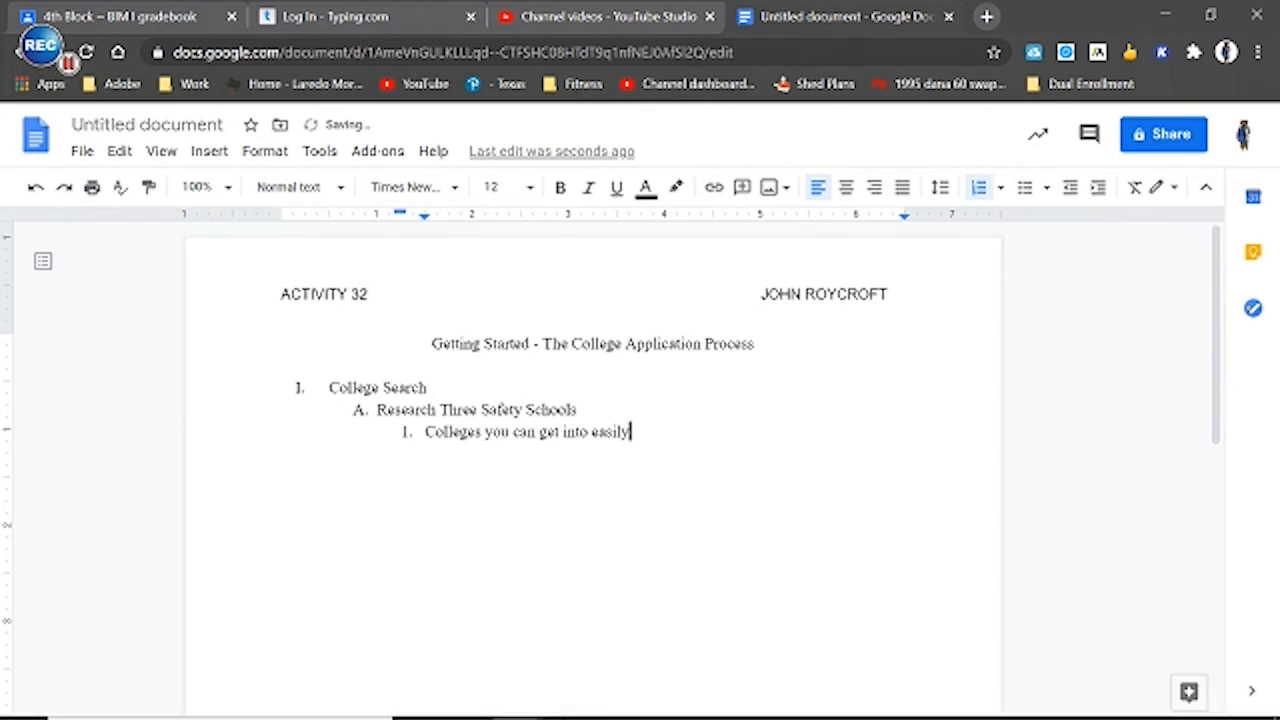
Start a line after "Colleges you can get into easily" and promote it to level B, checking the outline levels in the Acrobat PDF
left_click(620, 700)
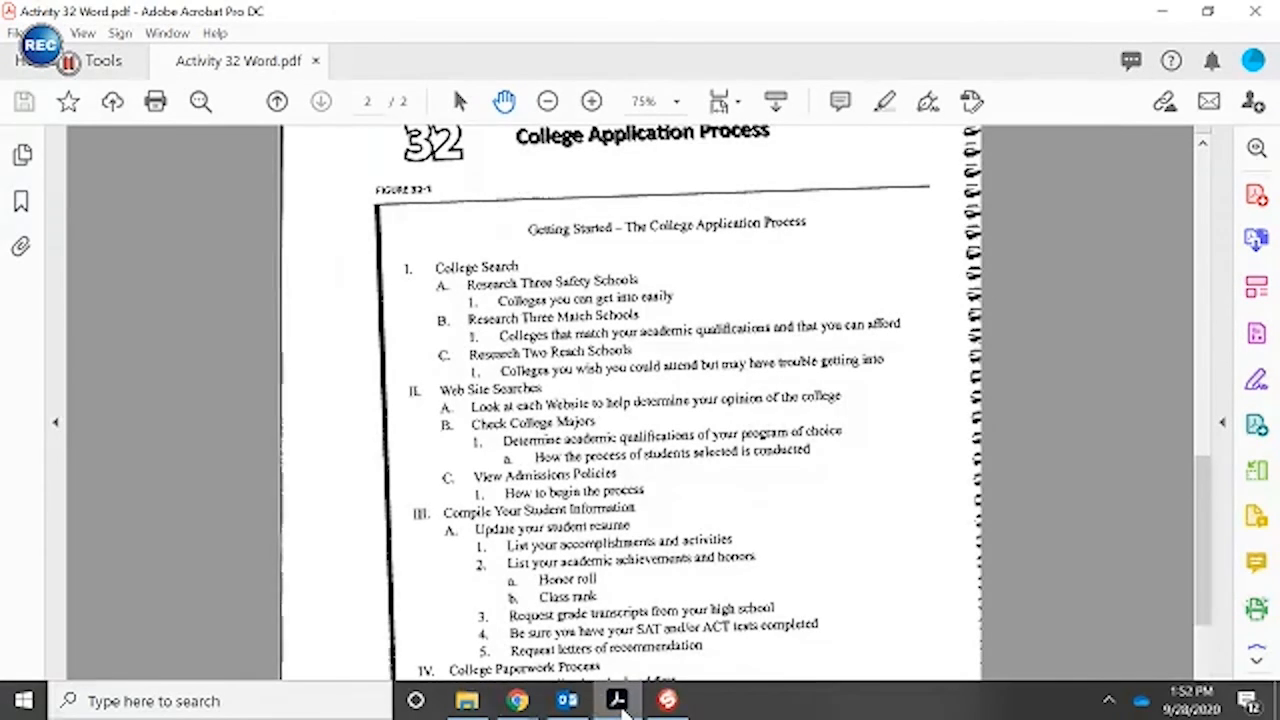
left_click(667, 711)
key("Return")
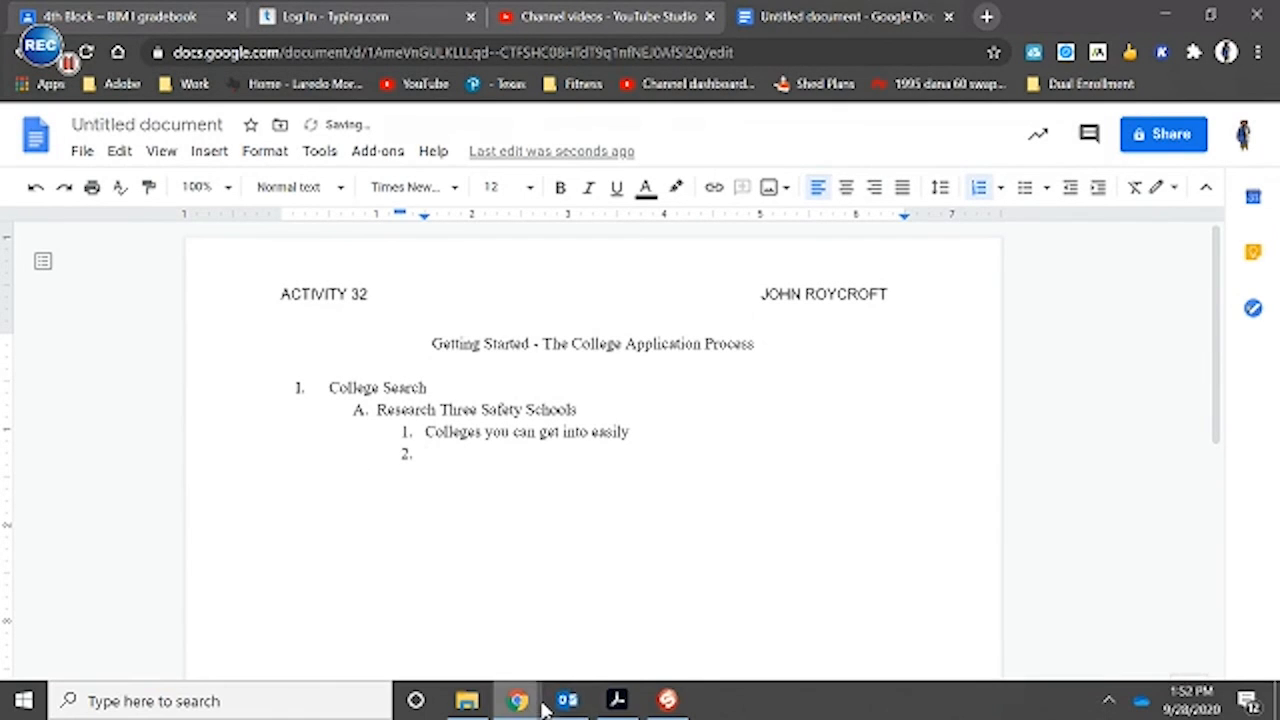
left_click(617, 700)
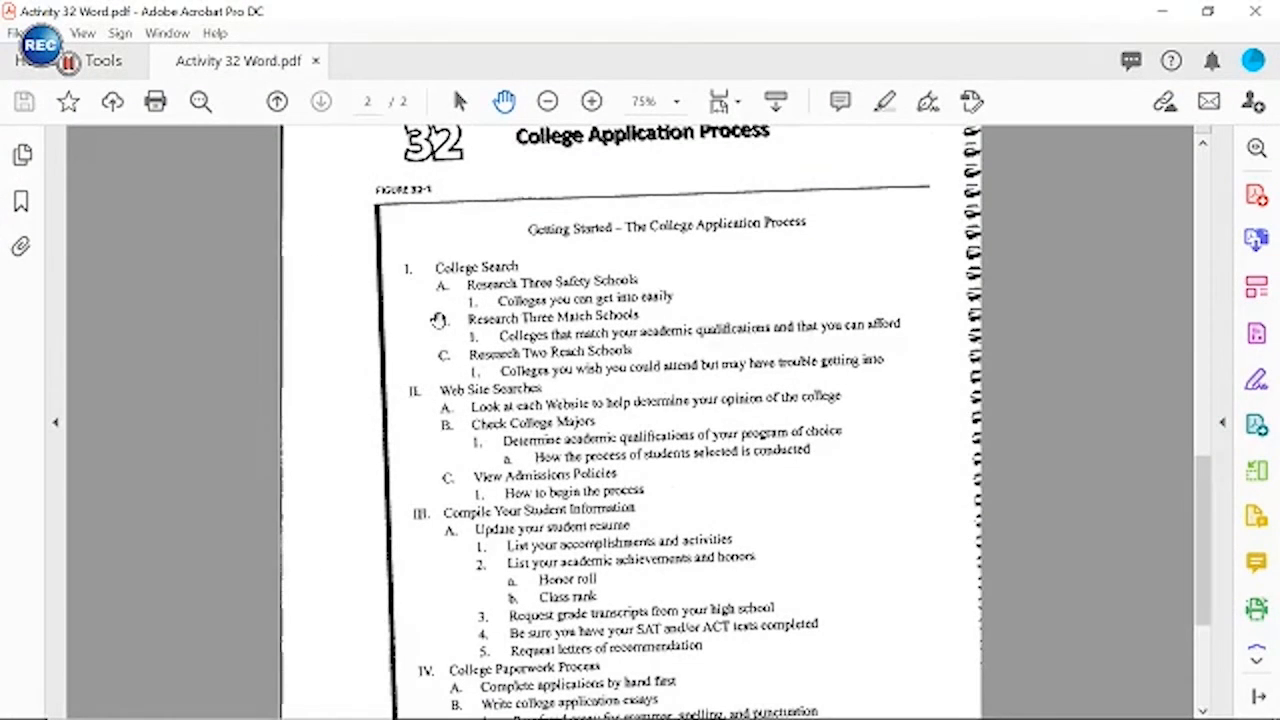
left_click(617, 700)
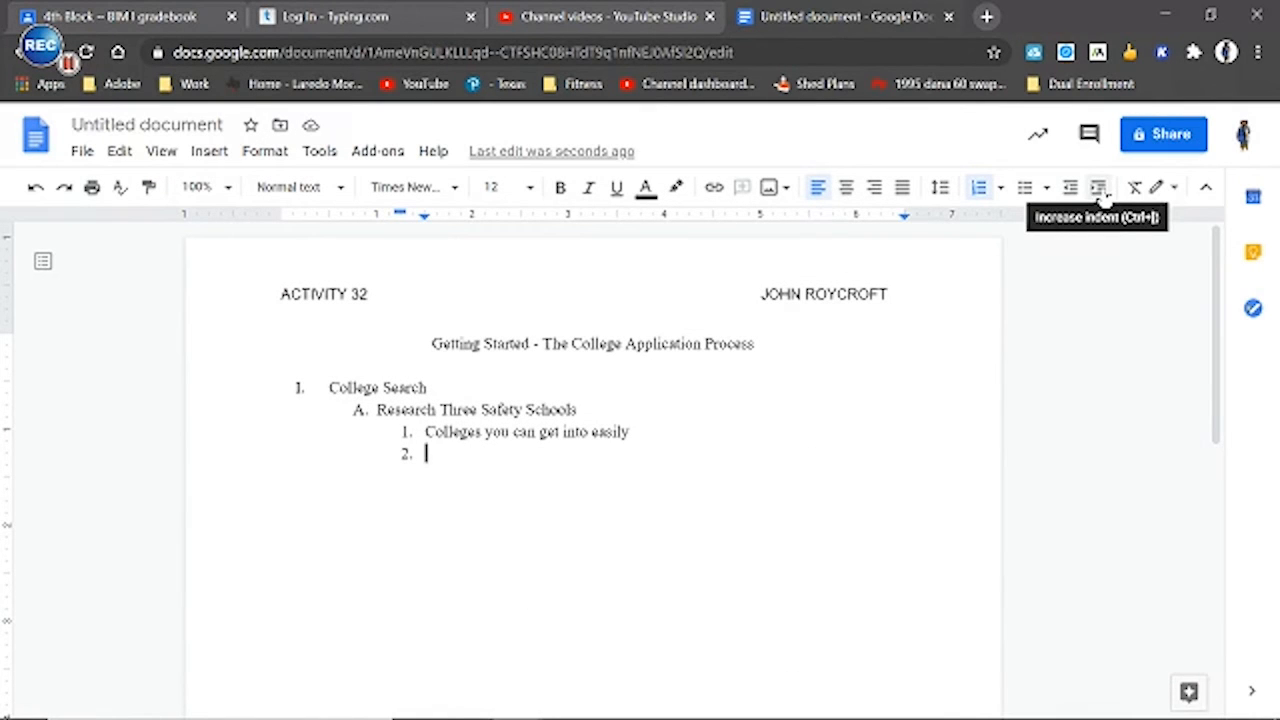
left_click(1070, 187)
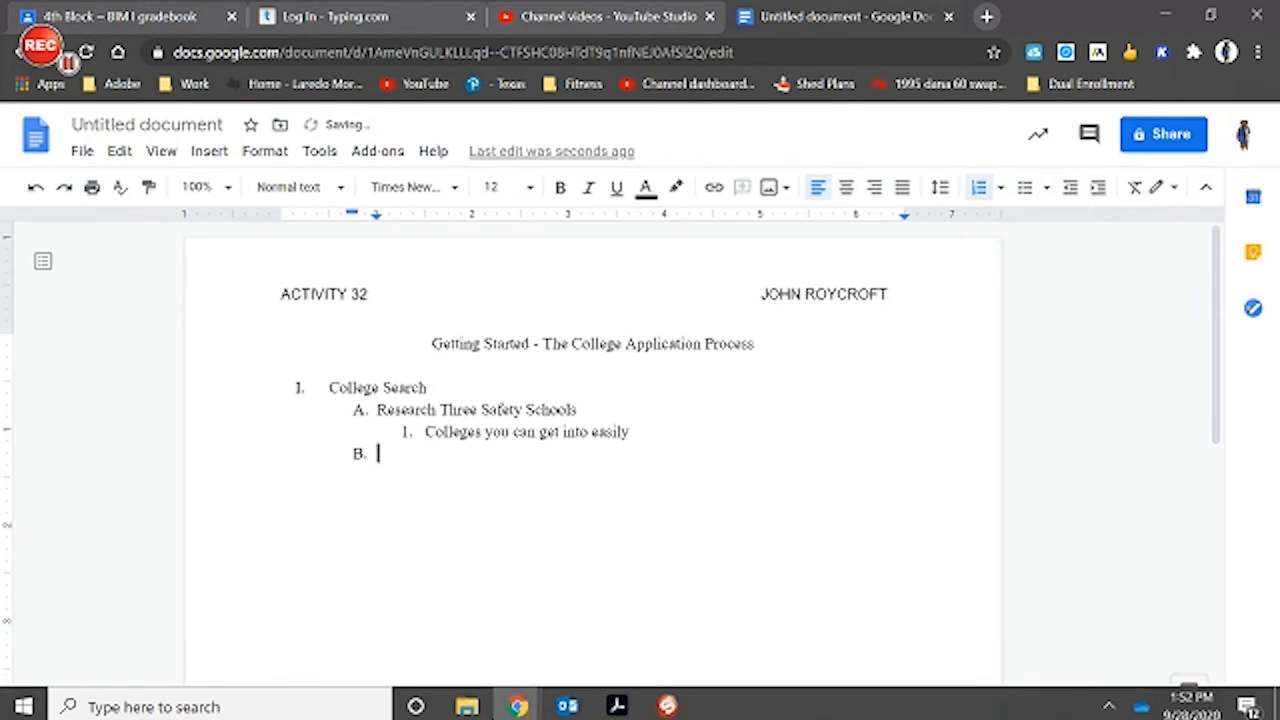
Check the remaining College Search entries from item B onward in the Acrobat PDF
left_click(628, 702)
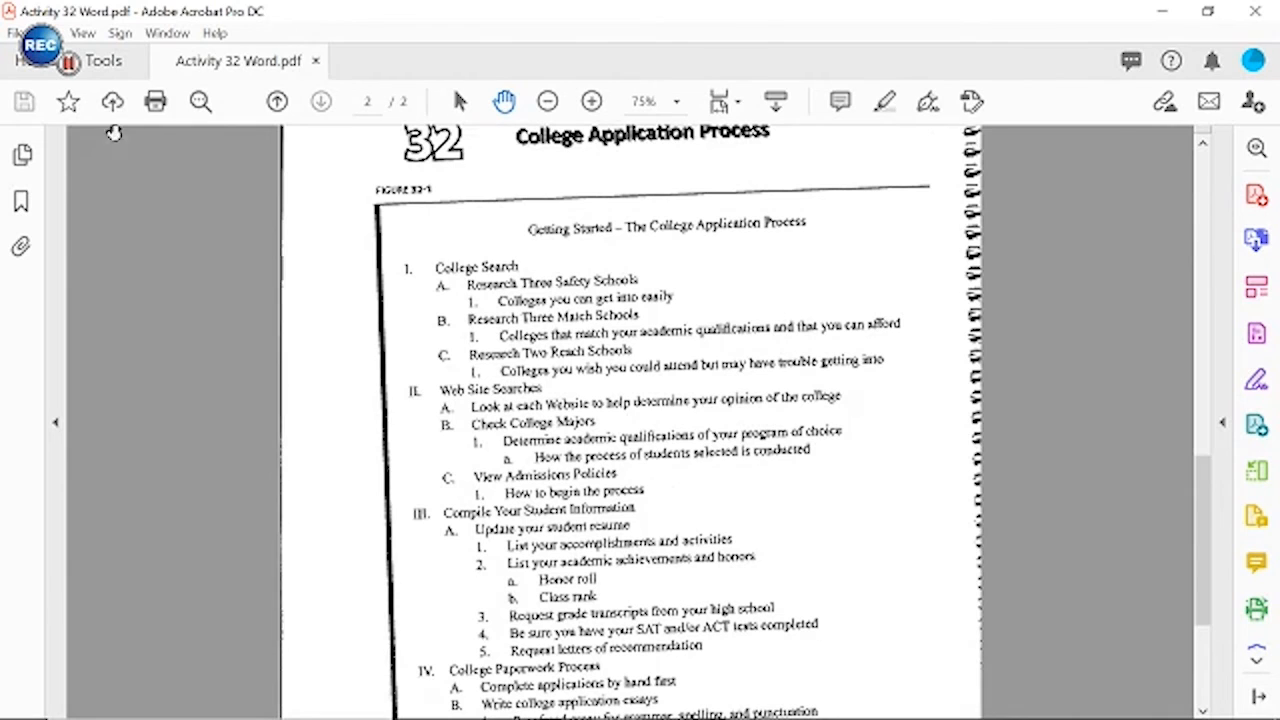
left_click(68, 62)
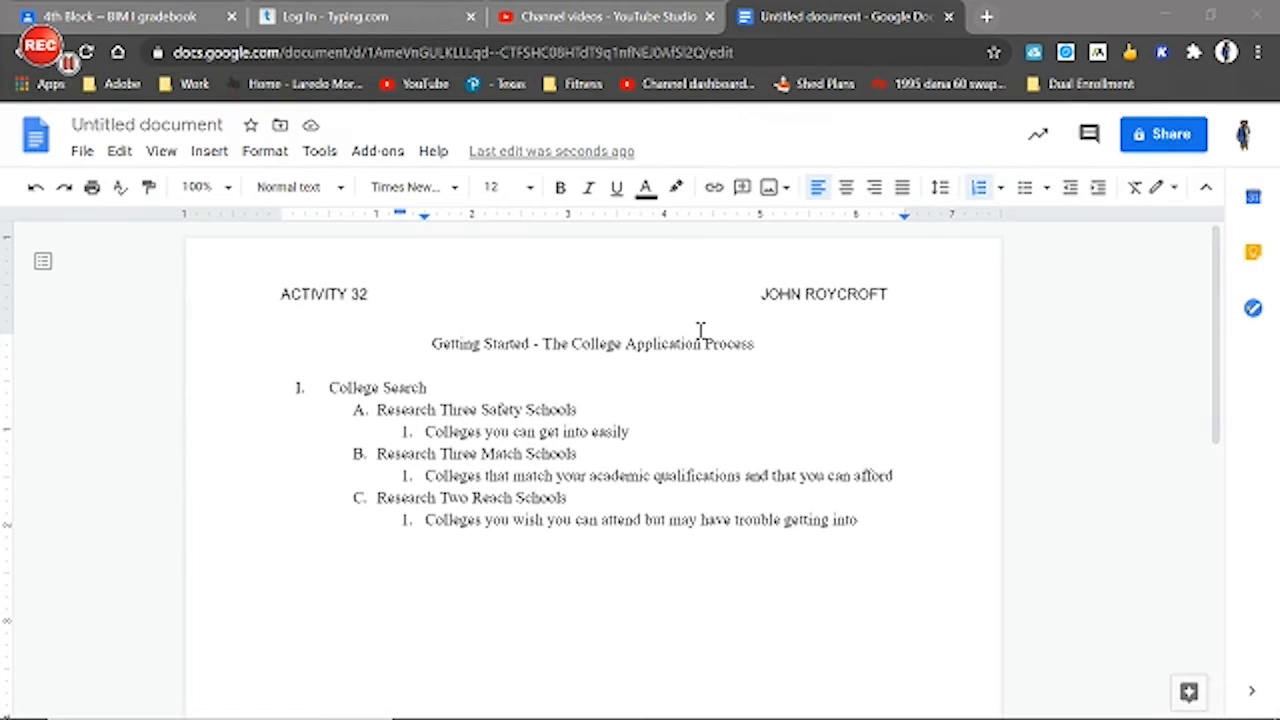
Place the cursor after the last College Search entry, check section II in the Acrobat PDF and return to Google Docs
left_click(895, 531)
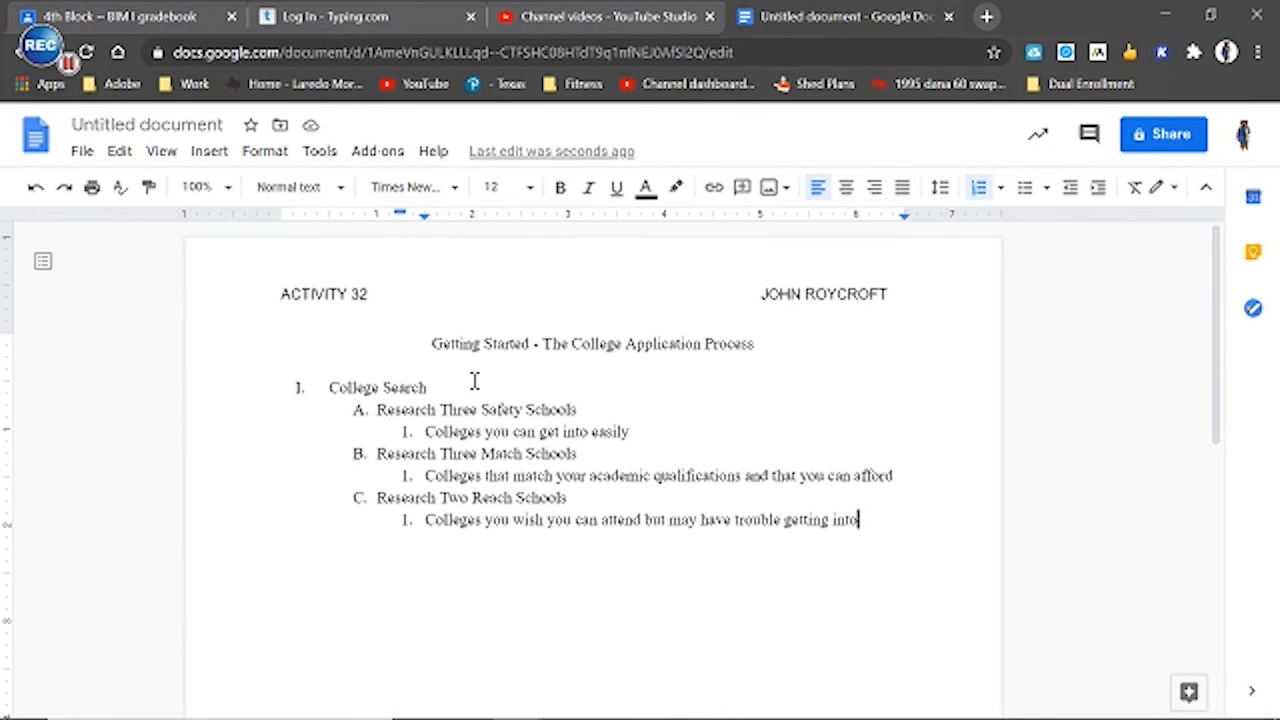
left_click(617, 700)
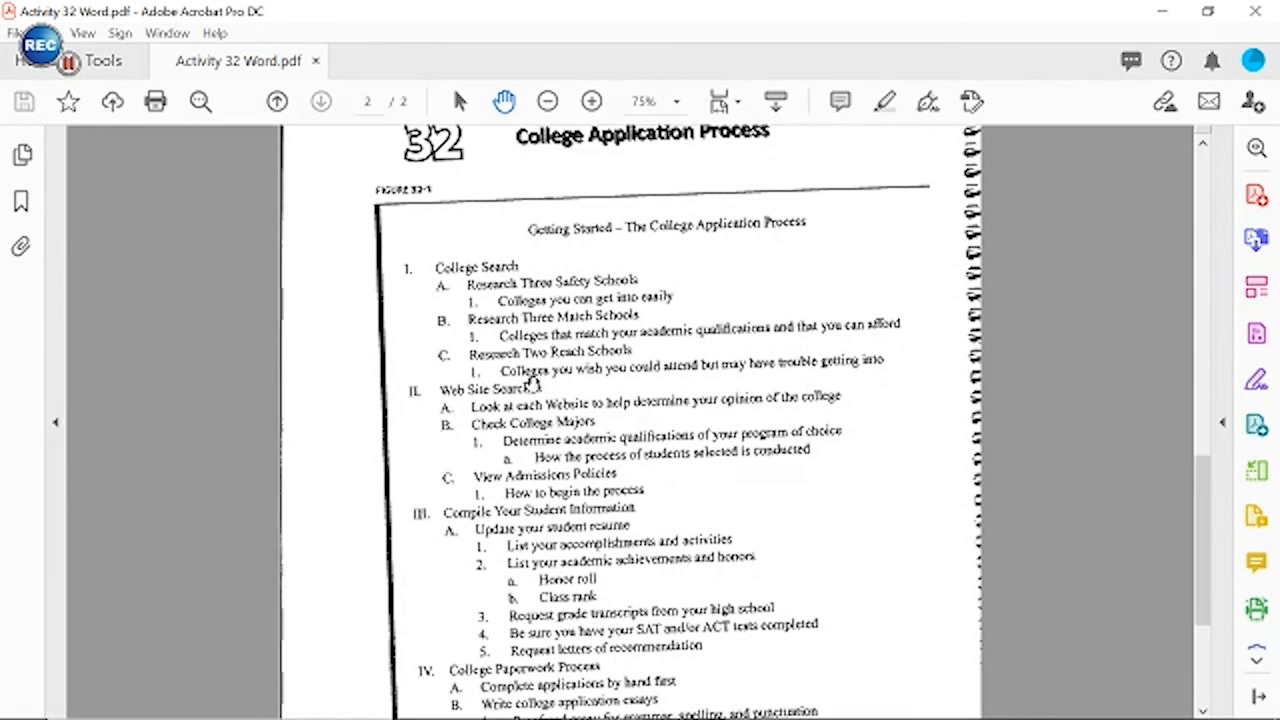
left_click(618, 702)
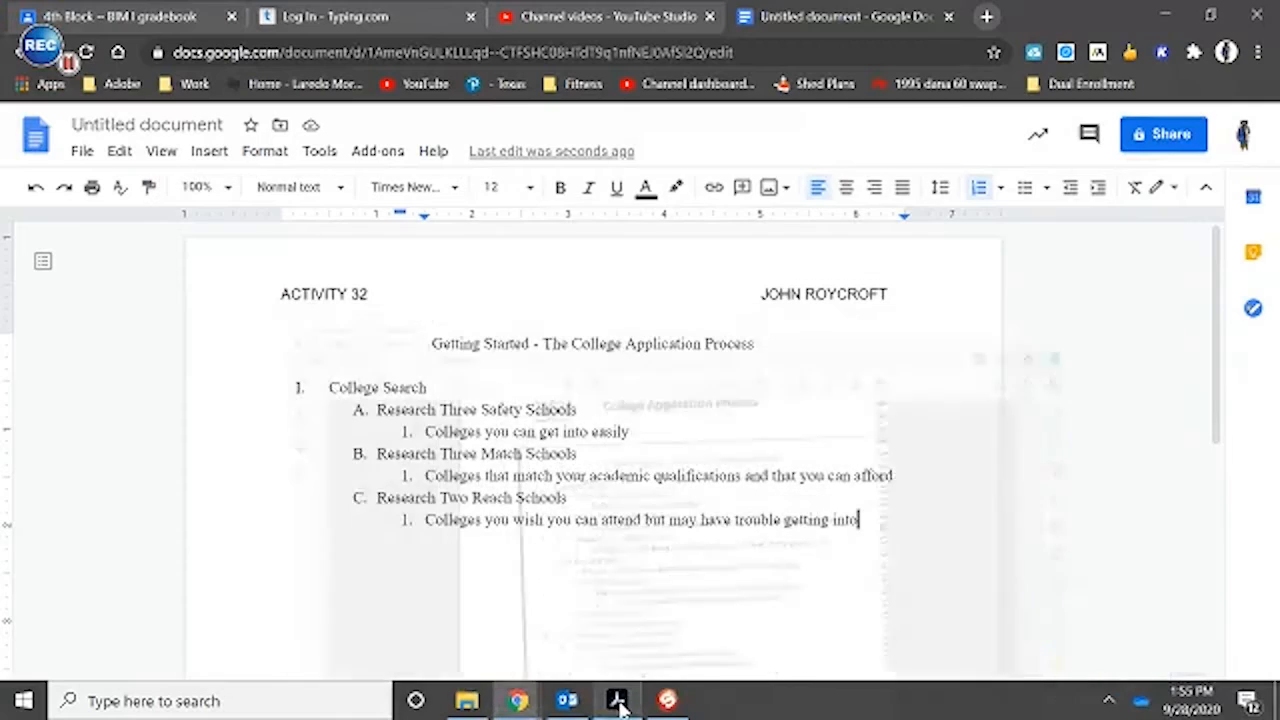
Start a line after the last College Search entry and demote it through the deeper outline levels to (a)
key("Return")
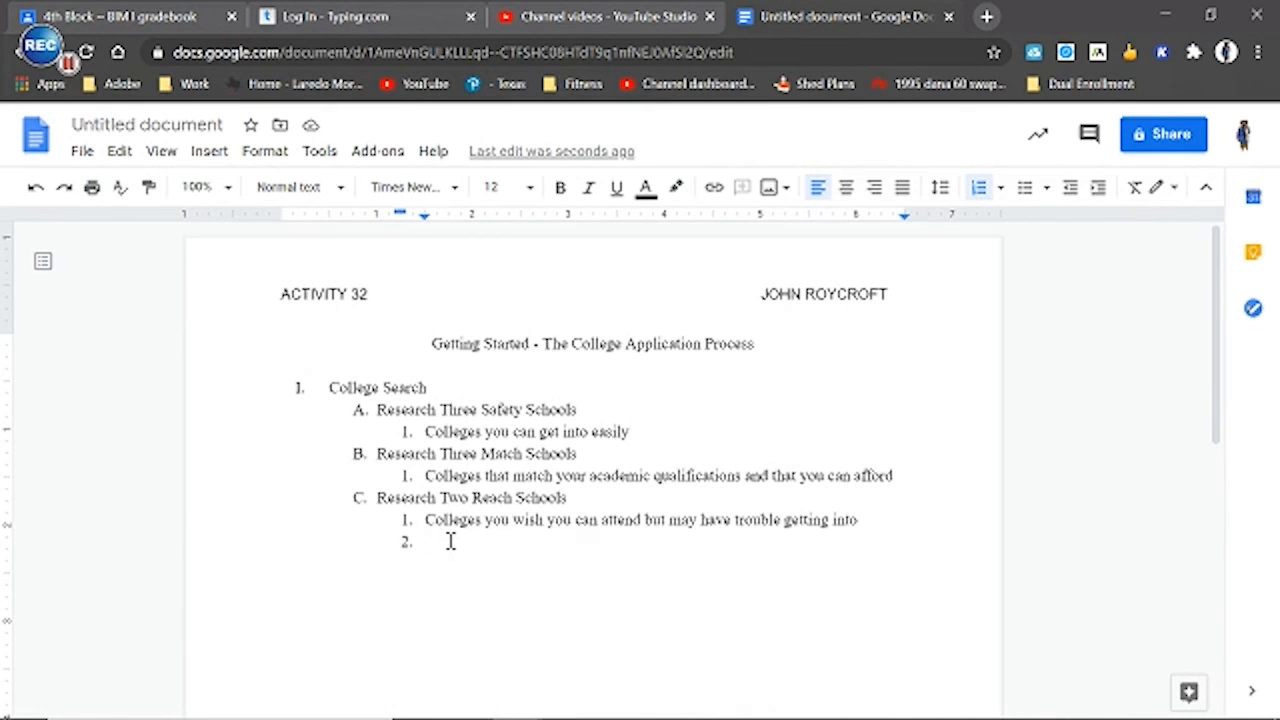
left_click(1096, 189)
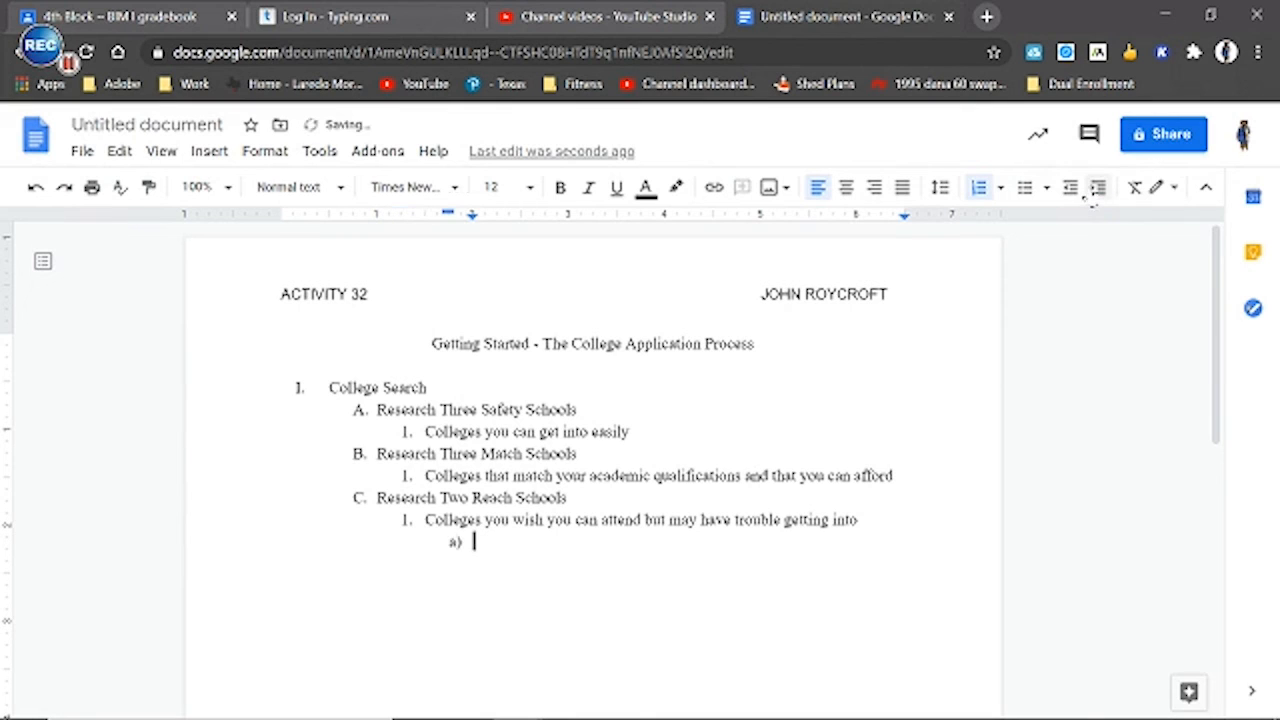
left_click(1096, 189)
left_click(1096, 190)
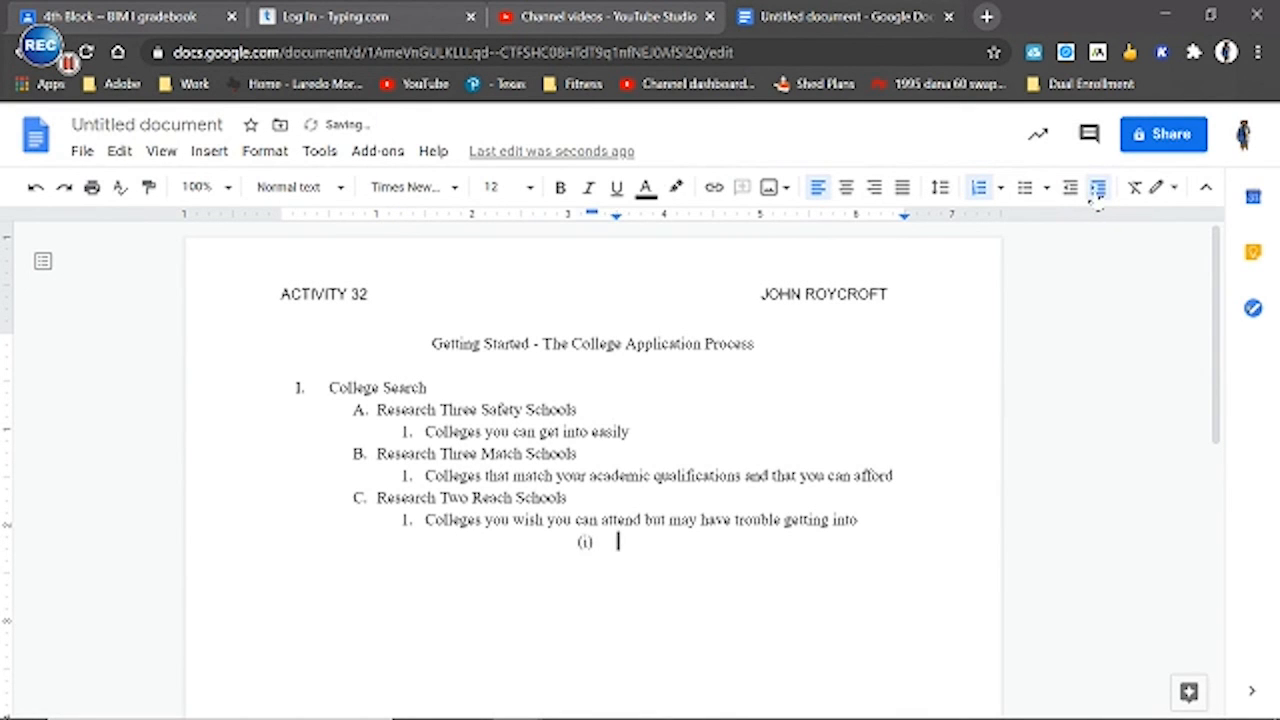
left_click(1096, 190)
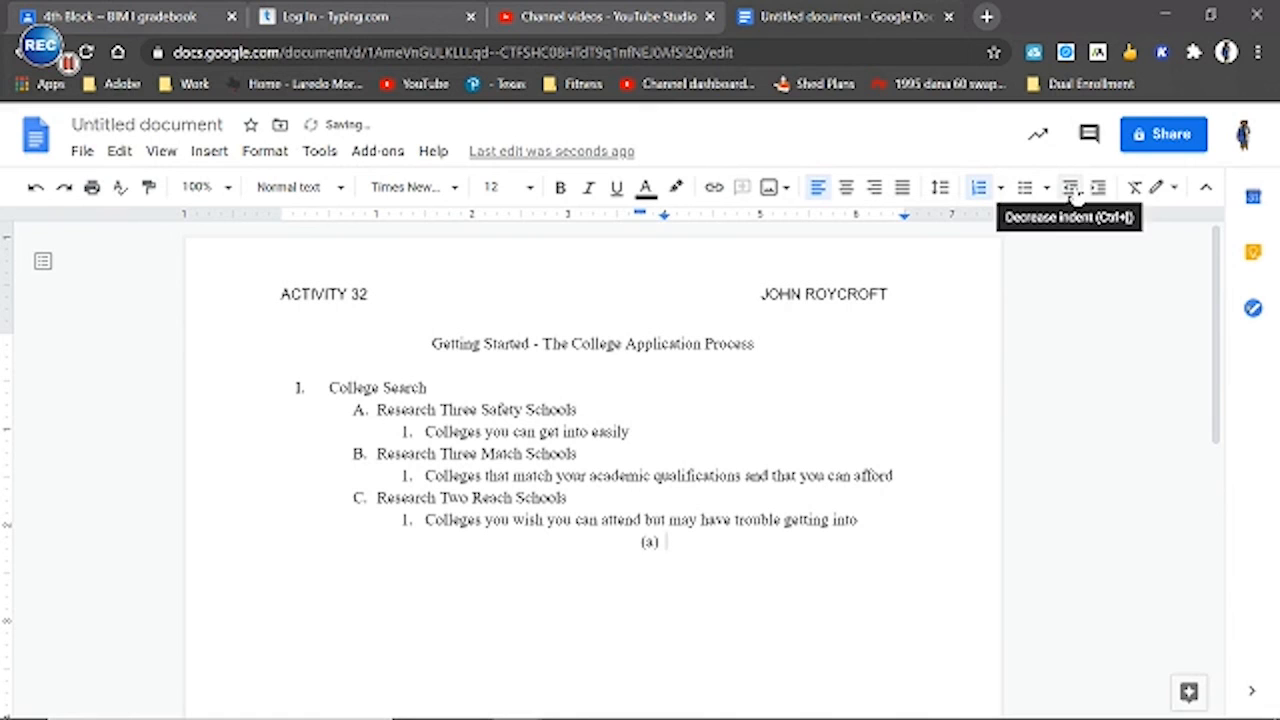
Try promoting and demoting the empty line back and forth between the outline levels
left_click(1070, 188)
left_click(1071, 190)
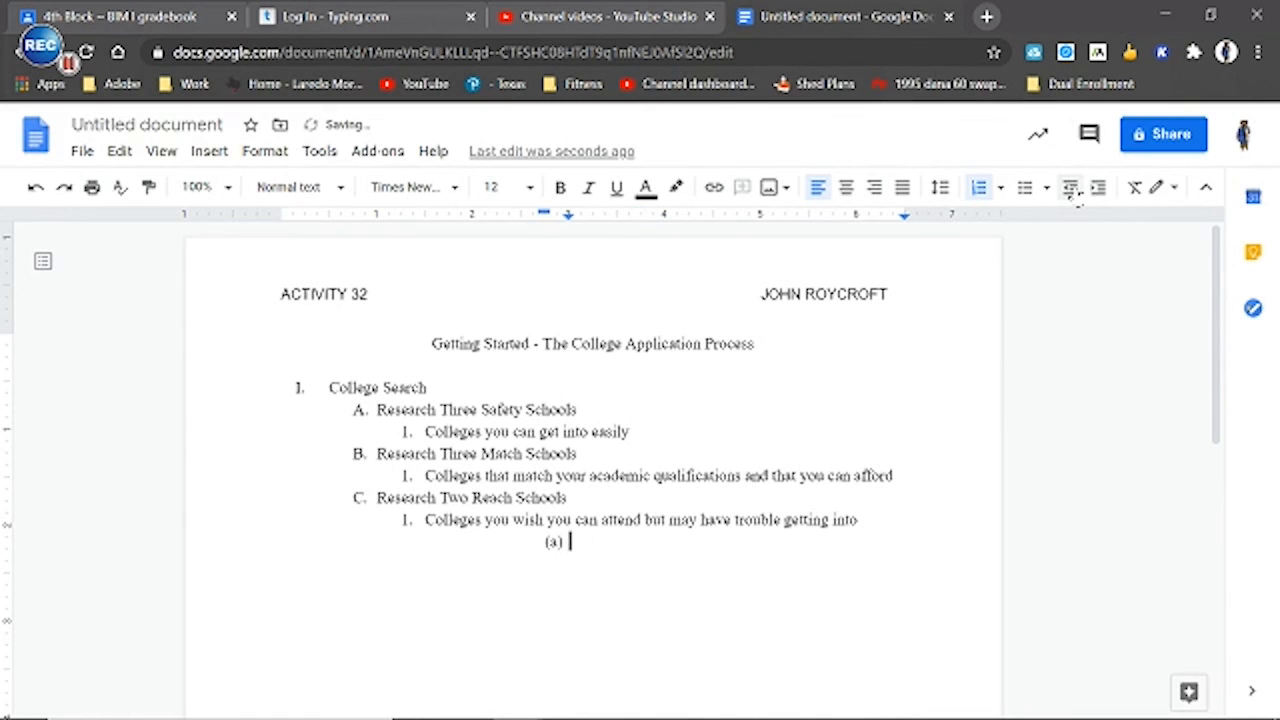
left_click(1071, 190)
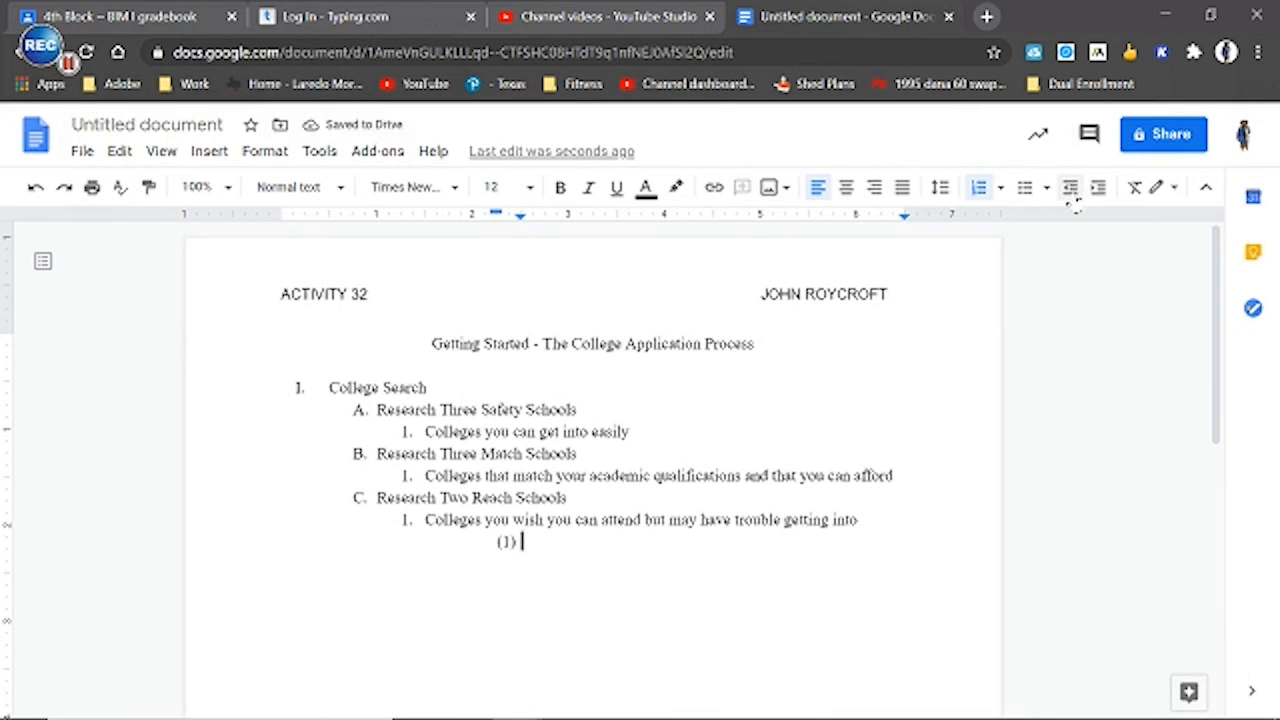
left_click(1097, 190)
left_click(1071, 190)
left_click(1097, 190)
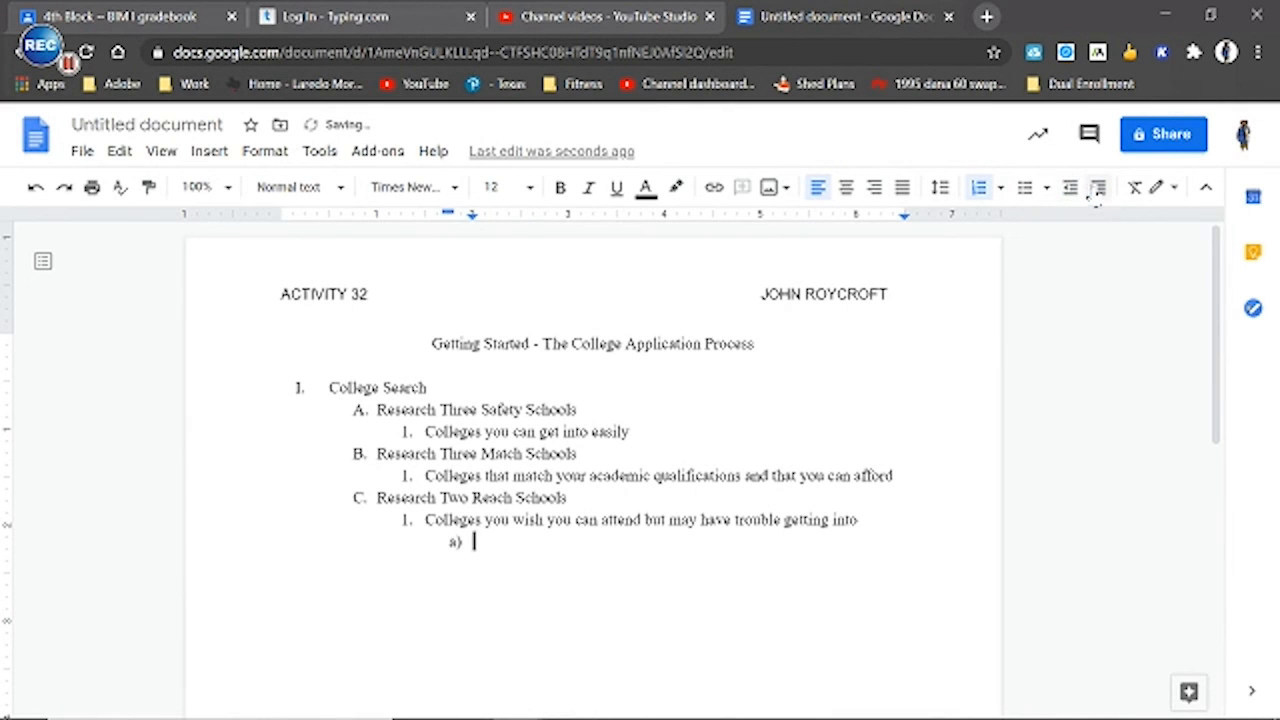
left_click(1097, 190)
left_click(1071, 190)
left_click(1071, 190)
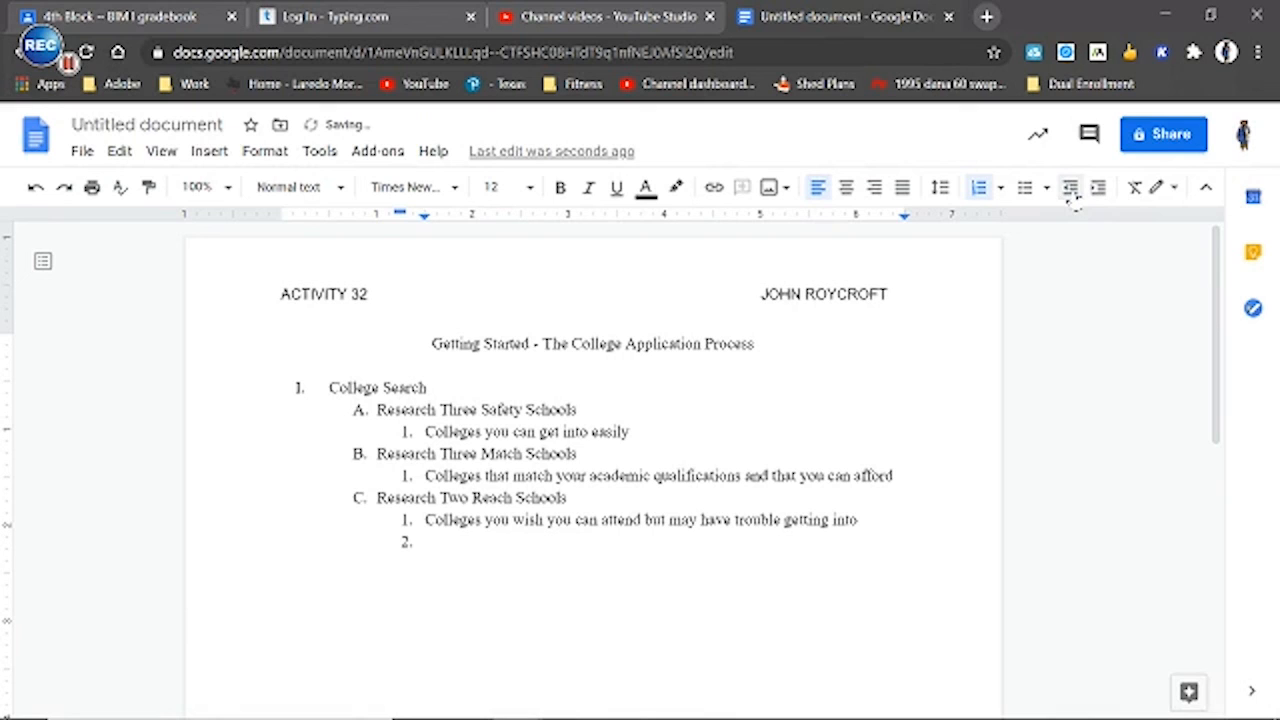
left_click(1097, 190)
left_click(1071, 190)
left_click(1097, 190)
Promote the empty line after the College Search entries to Roman-numeral level II
left_click(1071, 190)
left_click(1071, 190)
left_click(1071, 190)
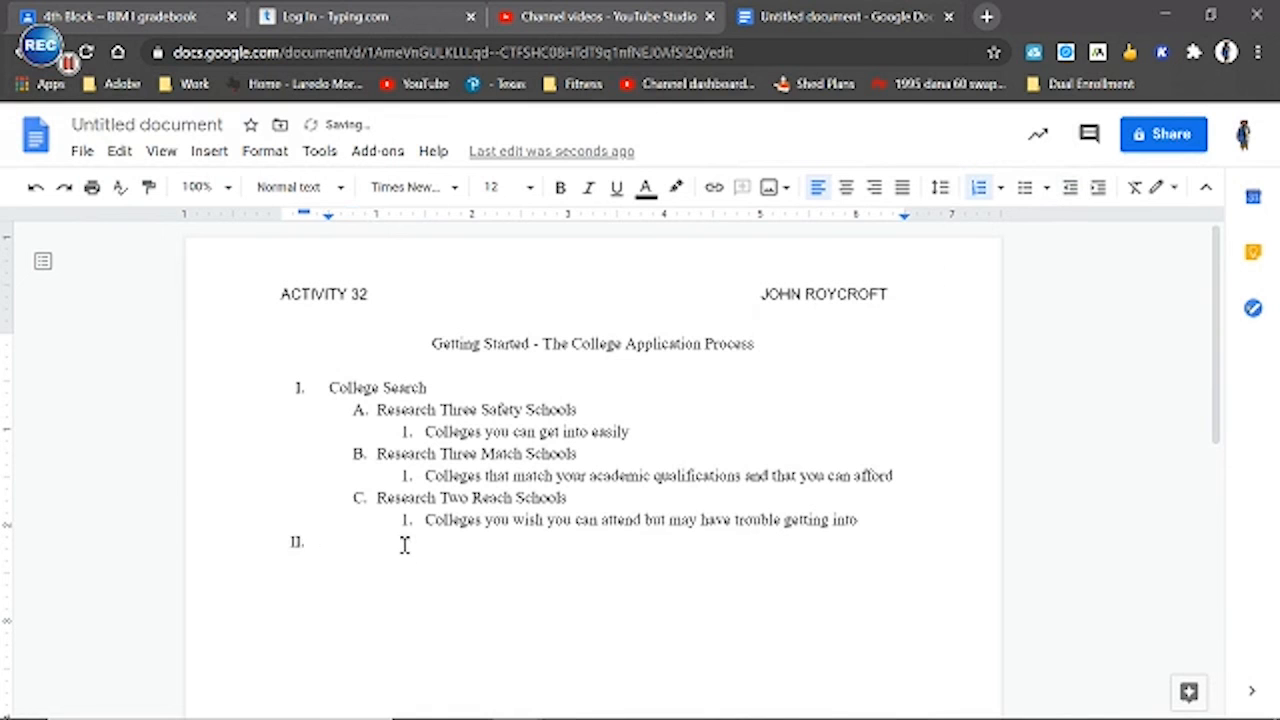
Check section II in the Acrobat PDF and enter "Web Site Searches" as heading II in Google Docs
left_click(615, 701)
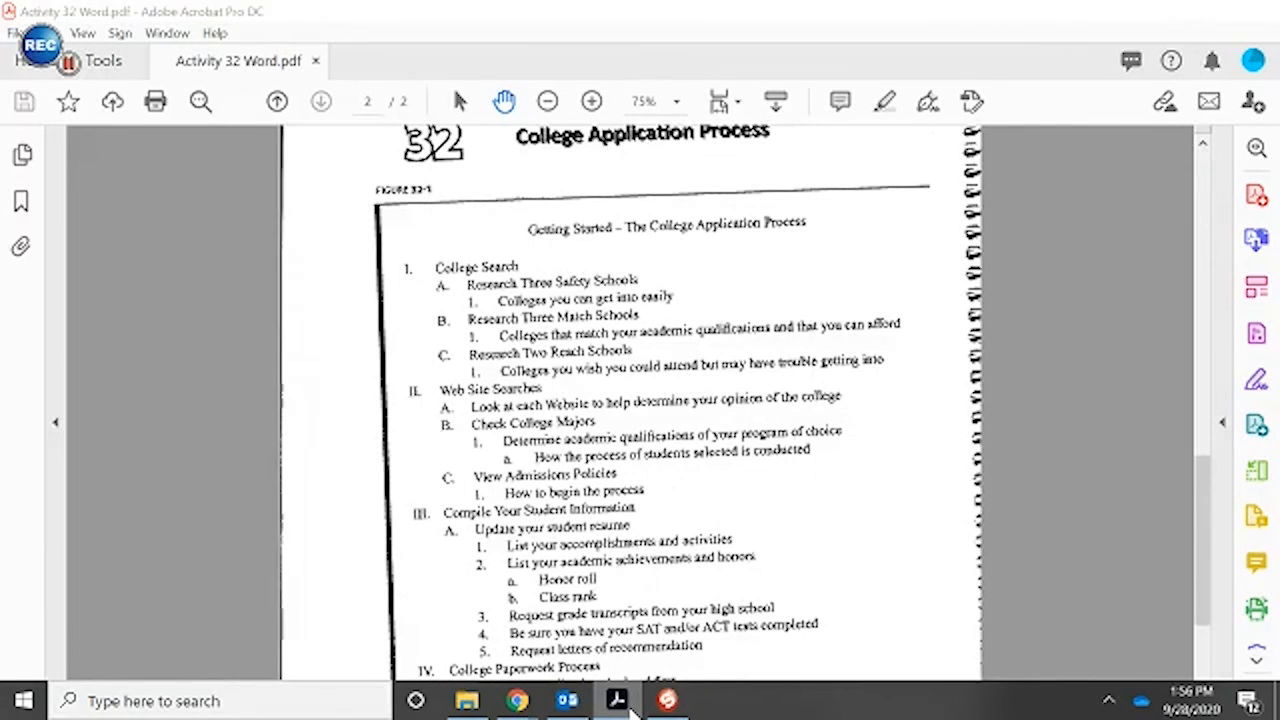
left_click(630, 703)
type("Web")
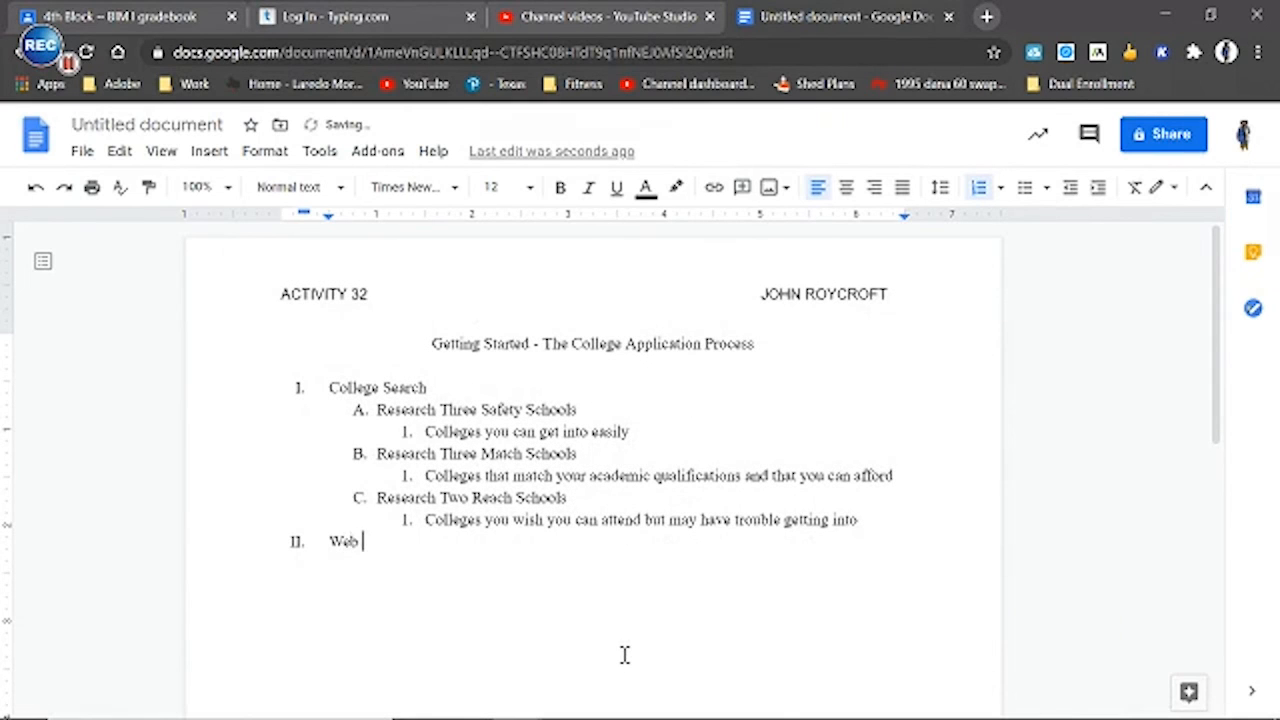
type(" Site Searc")
key("BackSpace")
key("BackSpace")
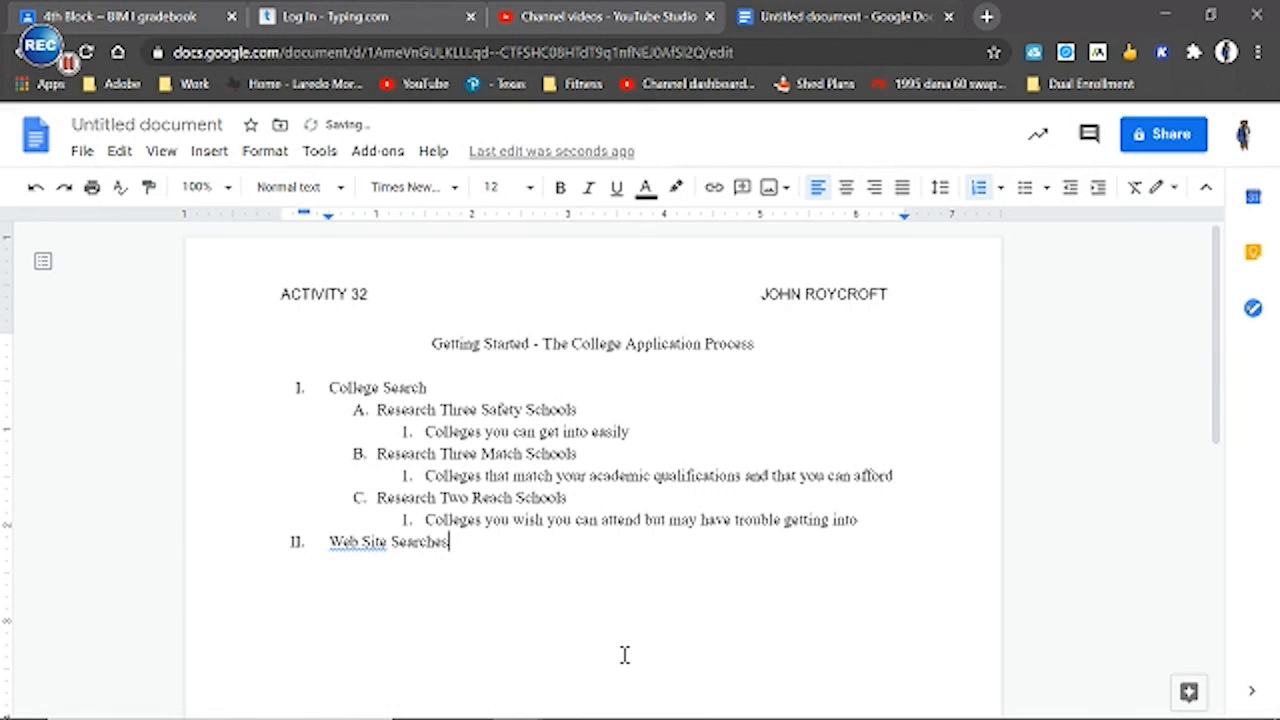
Check the Acrobat PDF for the entry under Web Site Searches, then start a line below that heading in Google Docs and demote it to level A
left_click(618, 700)
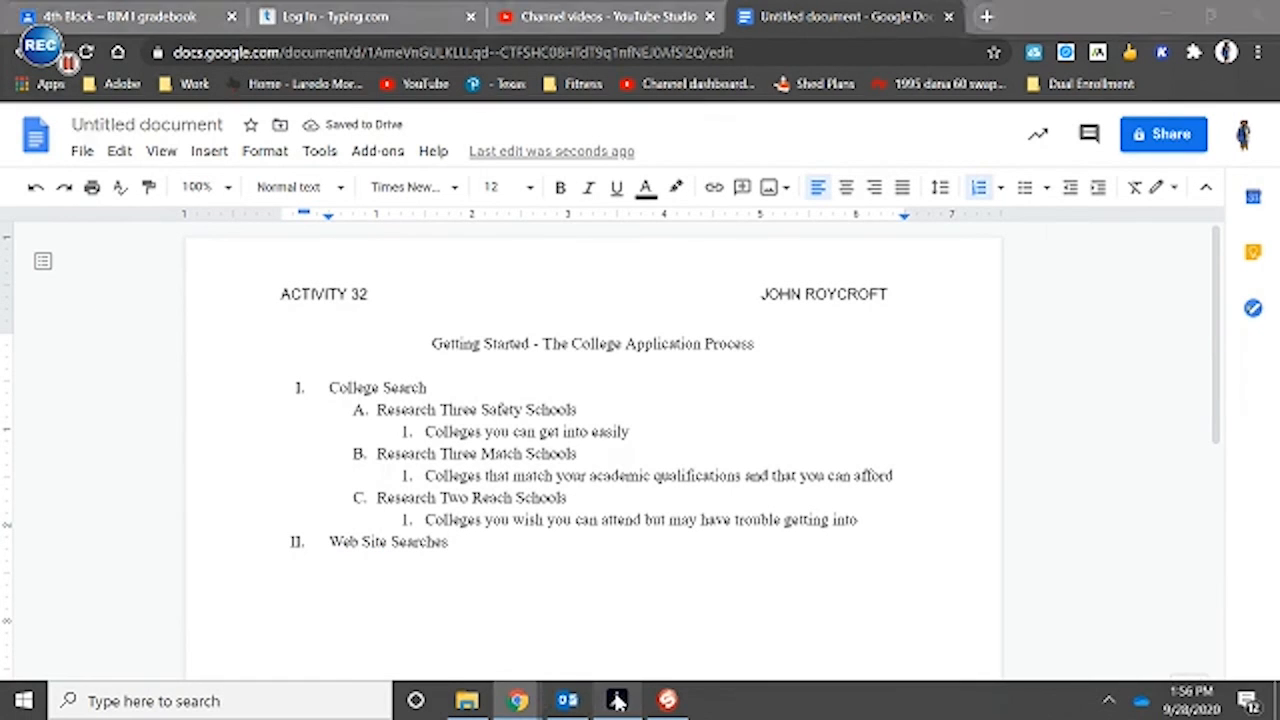
left_click(618, 700)
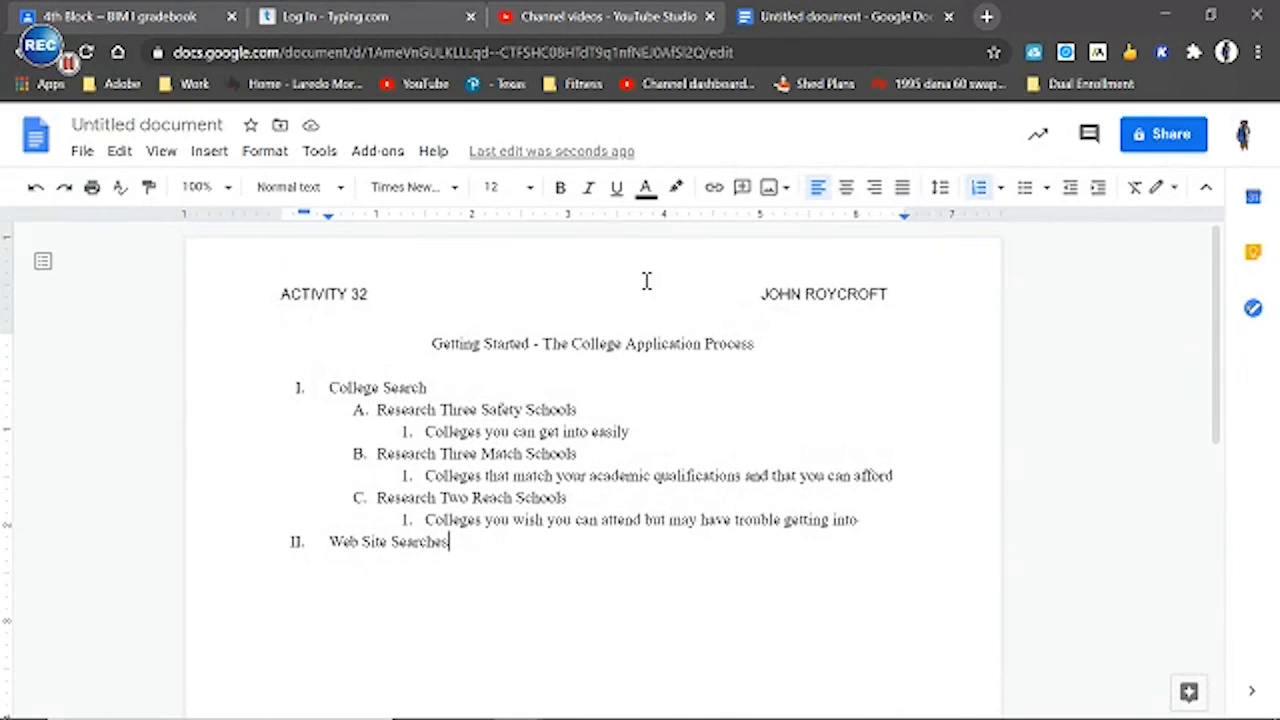
key("Return")
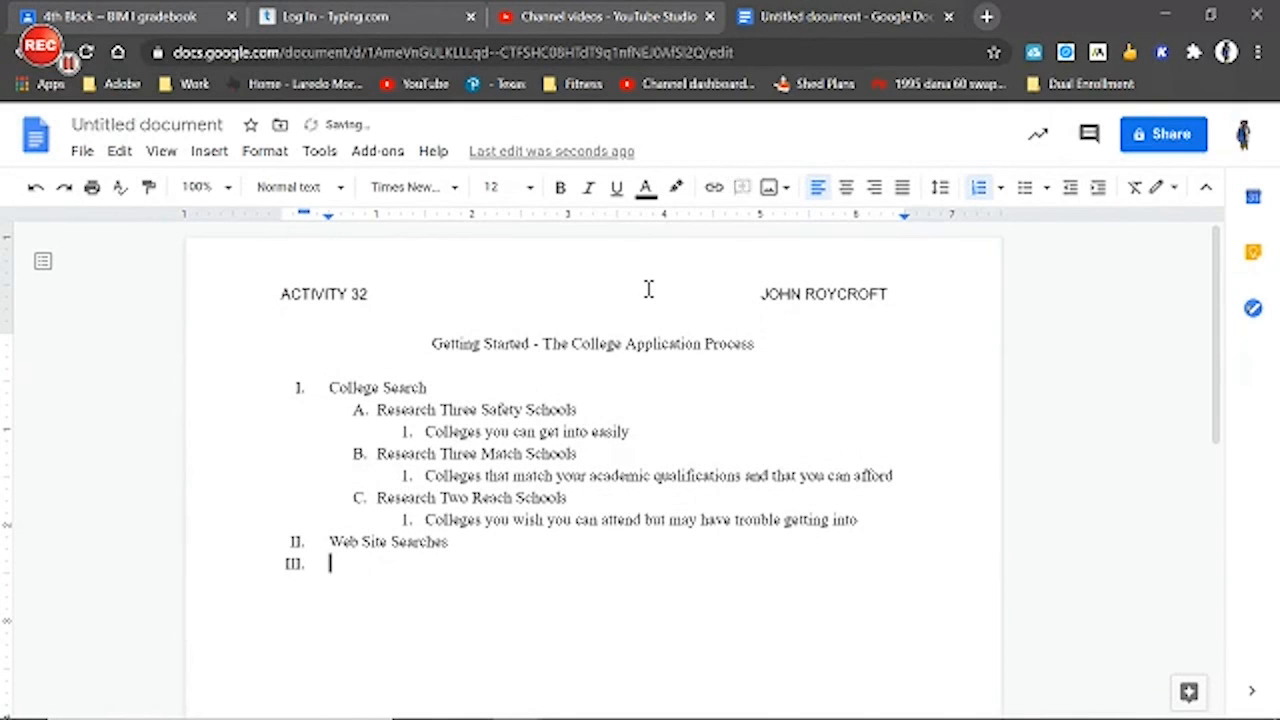
left_click(1098, 188)
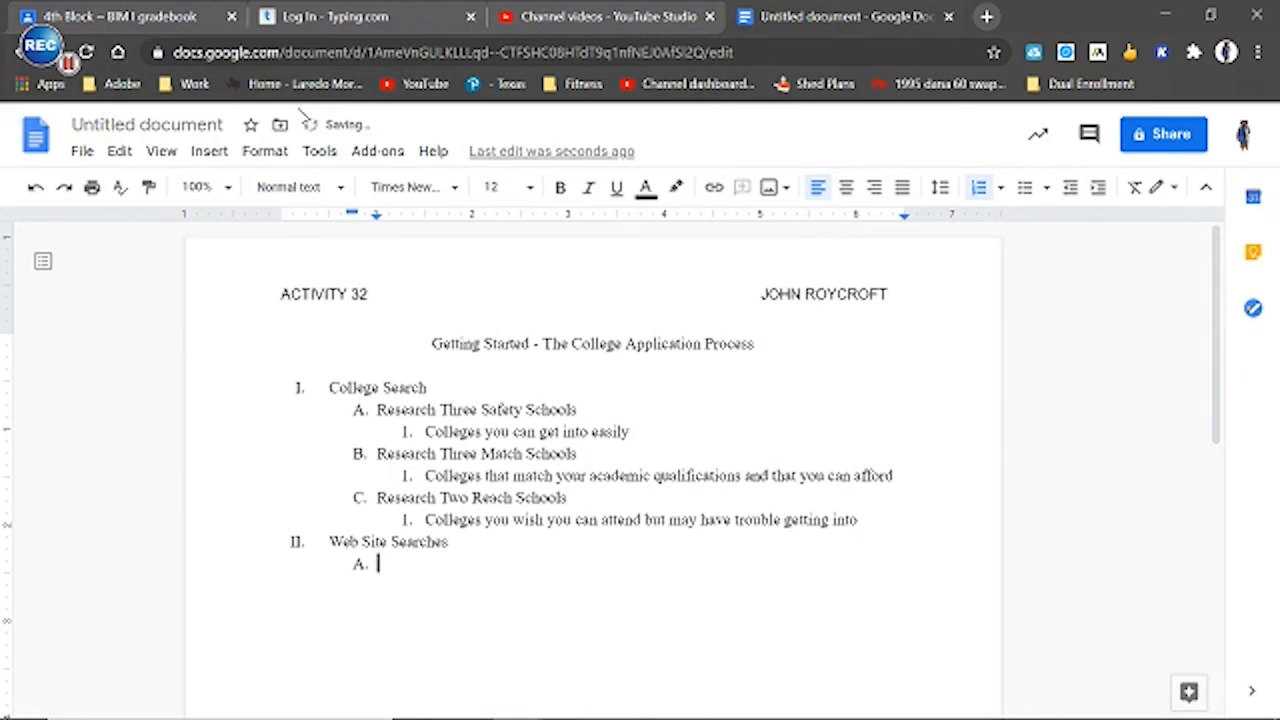
Review the remaining outline sections II to IV in the Acrobat PDF and return to Google Docs
mouse_move(521, 713)
left_click(619, 709)
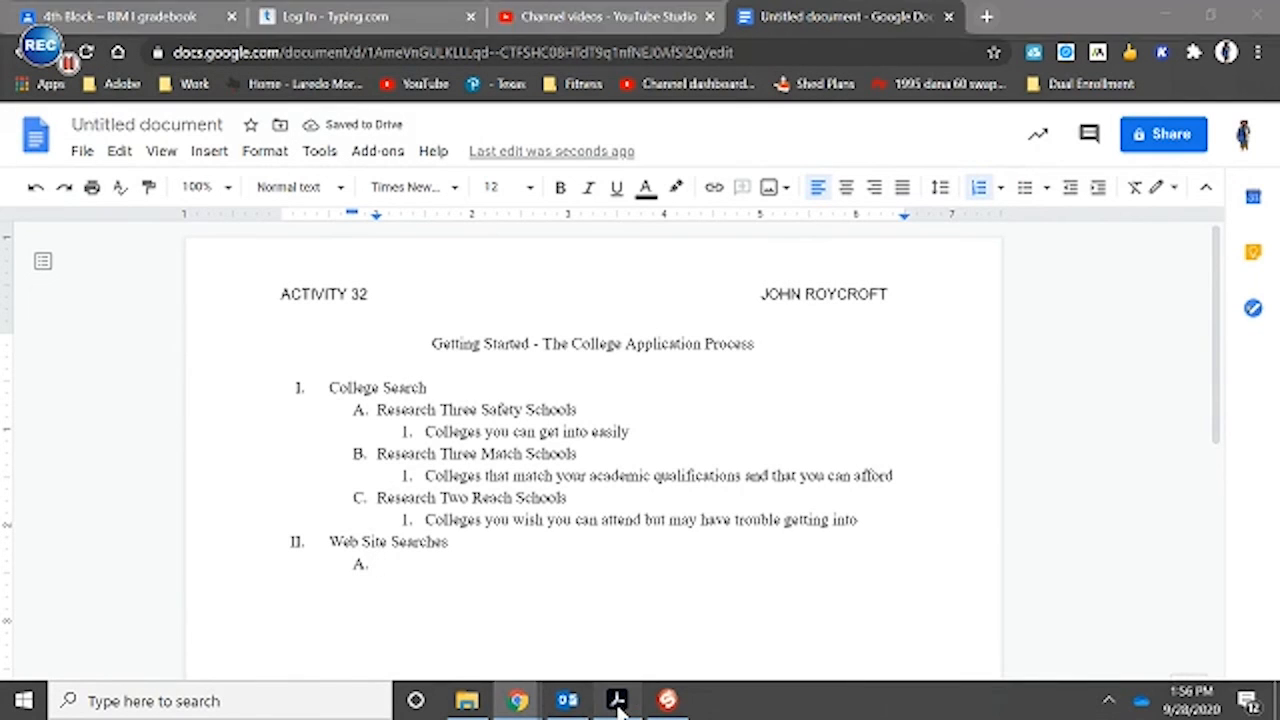
scroll(478, 362, "down", 1)
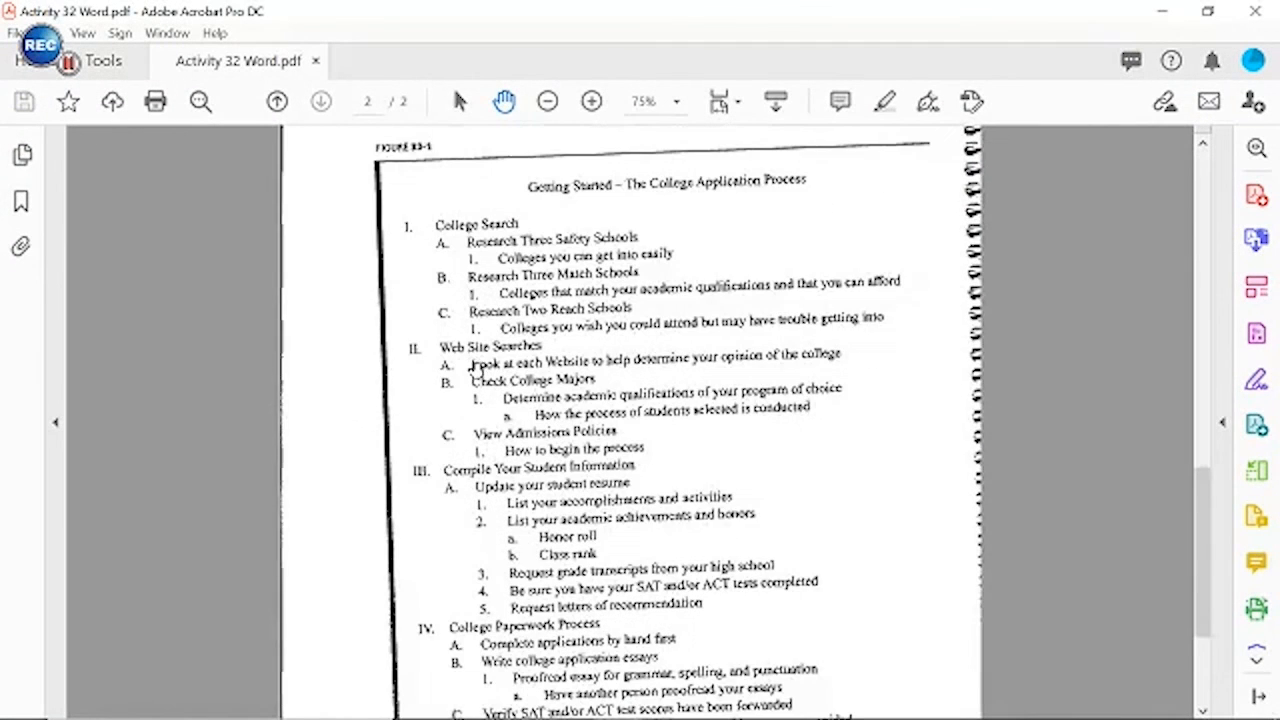
scroll(478, 364, "down", 5)
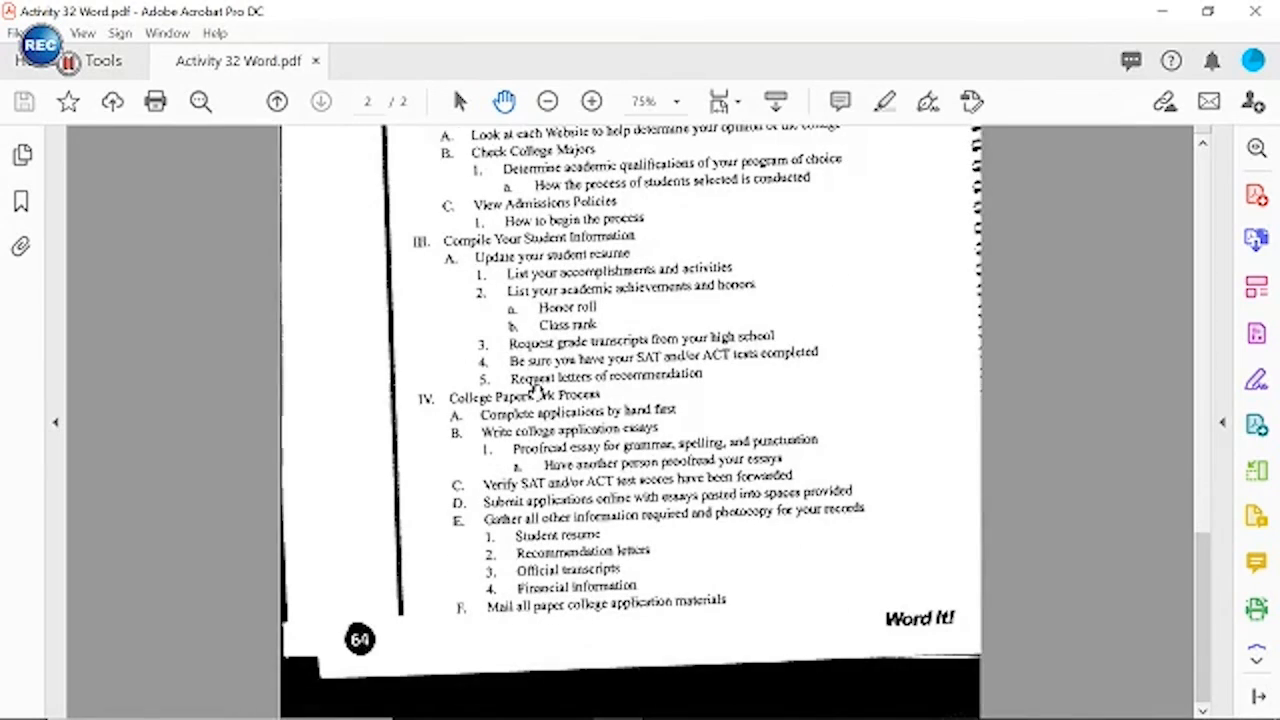
scroll(571, 606, "up", 6)
scroll(553, 537, "down", 3)
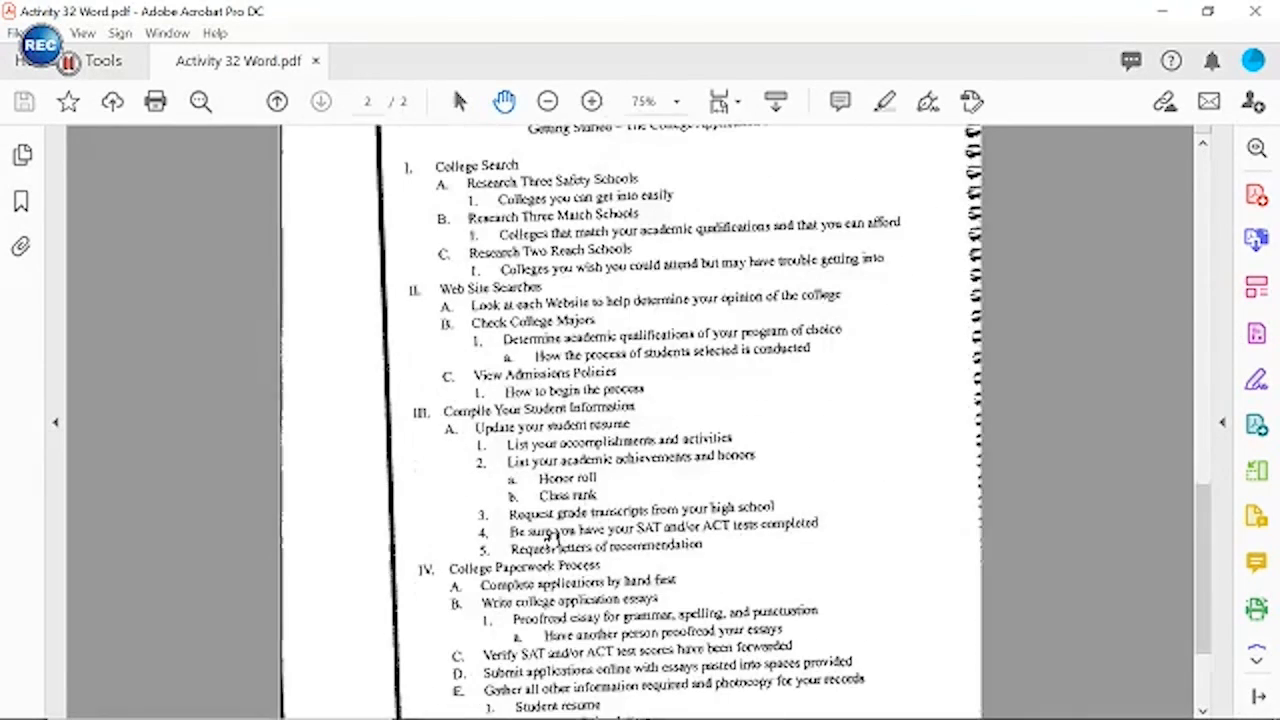
scroll(553, 537, "down", 4)
scroll(553, 560, "up", 13)
scroll(552, 586, "down", 4)
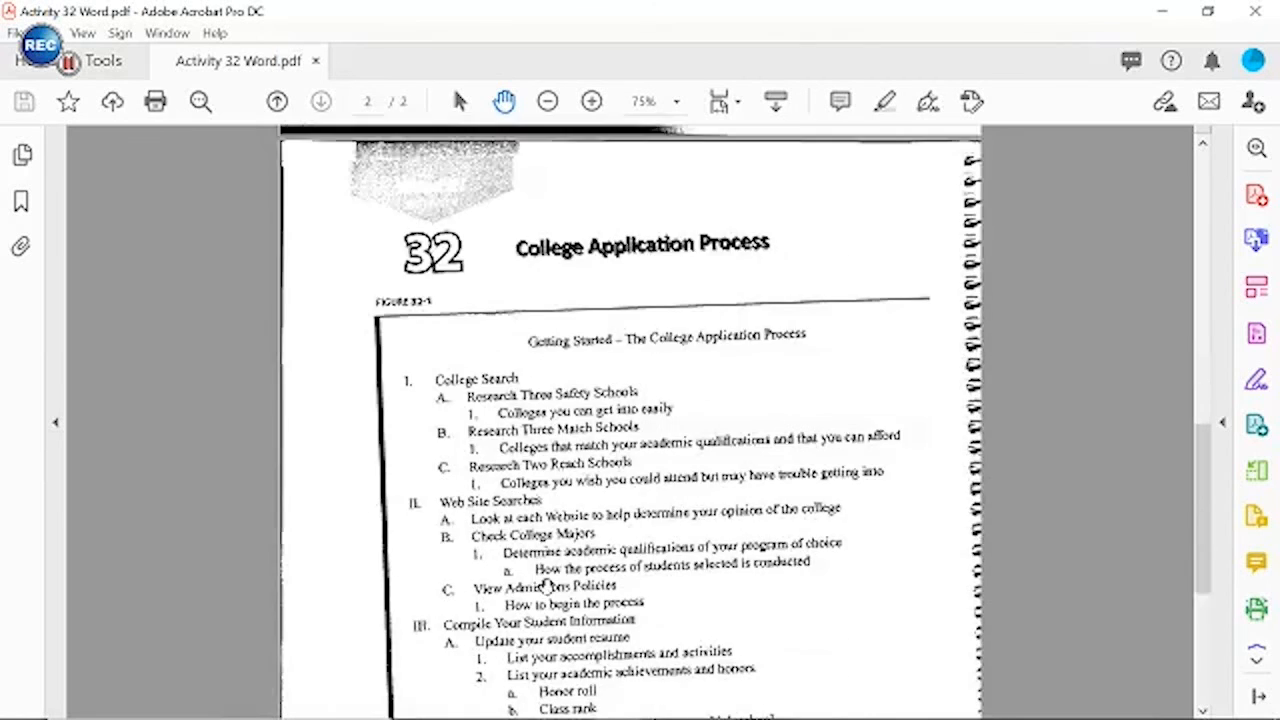
scroll(547, 588, "down", 8)
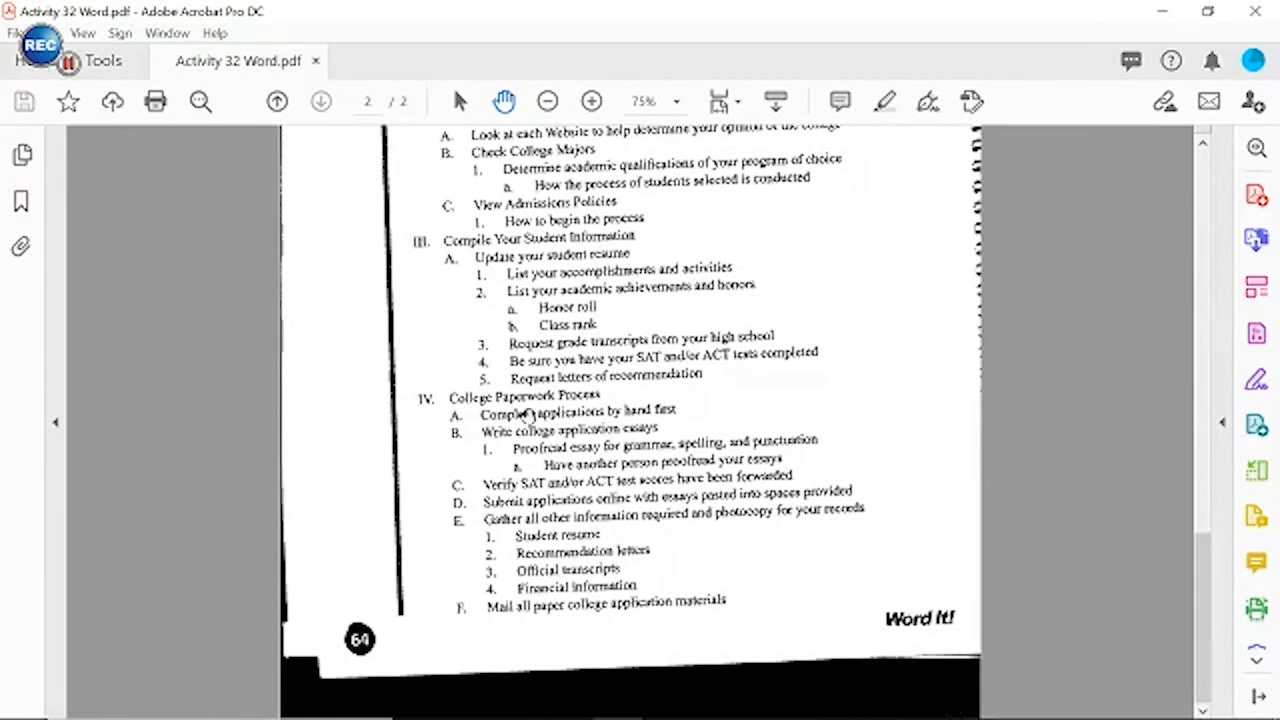
mouse_move(580, 690)
left_click(620, 698)
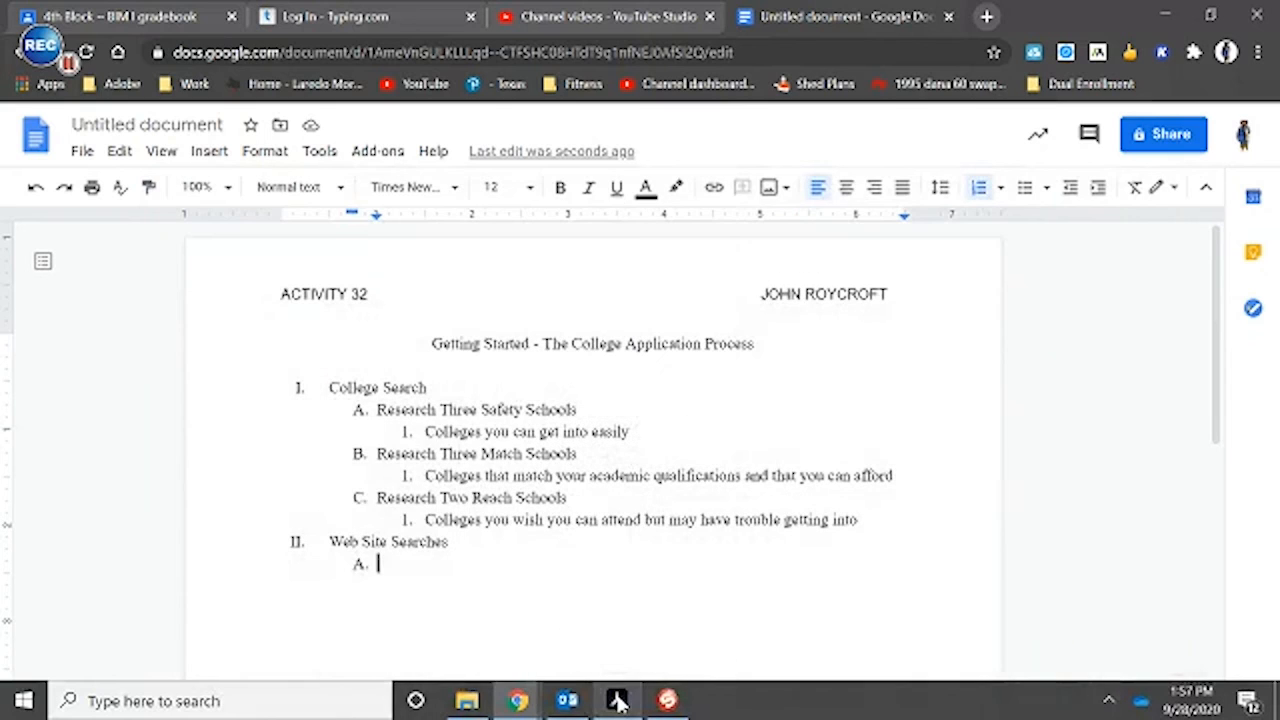